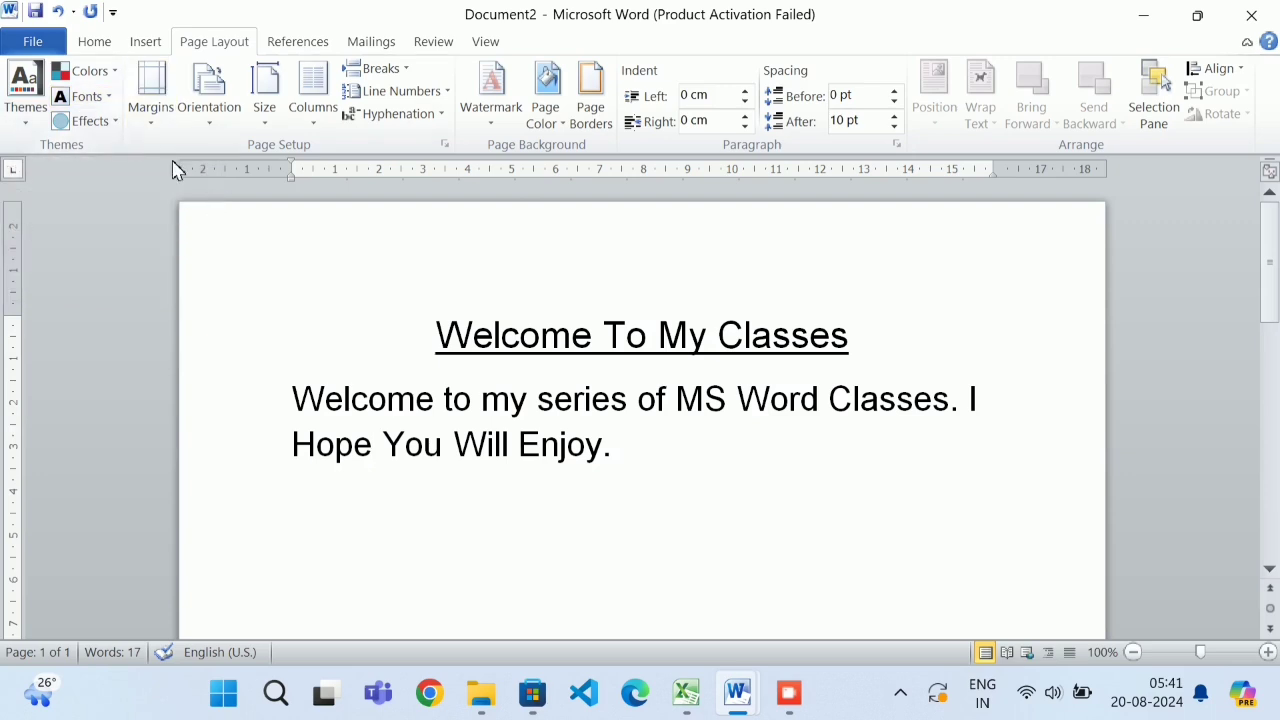
Look through the quick styles, built-in themes and theme color sets available for the document's text.
left_click_drag(499, 369, 733, 488)
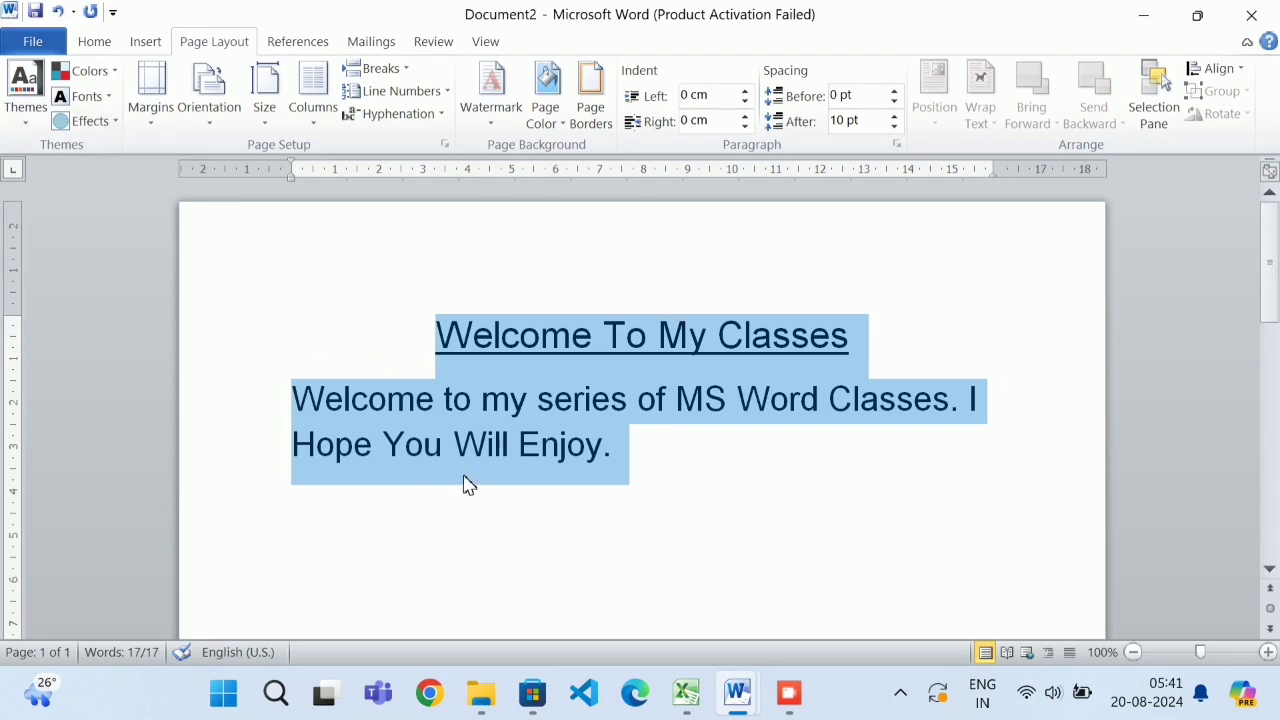
left_click(103, 44)
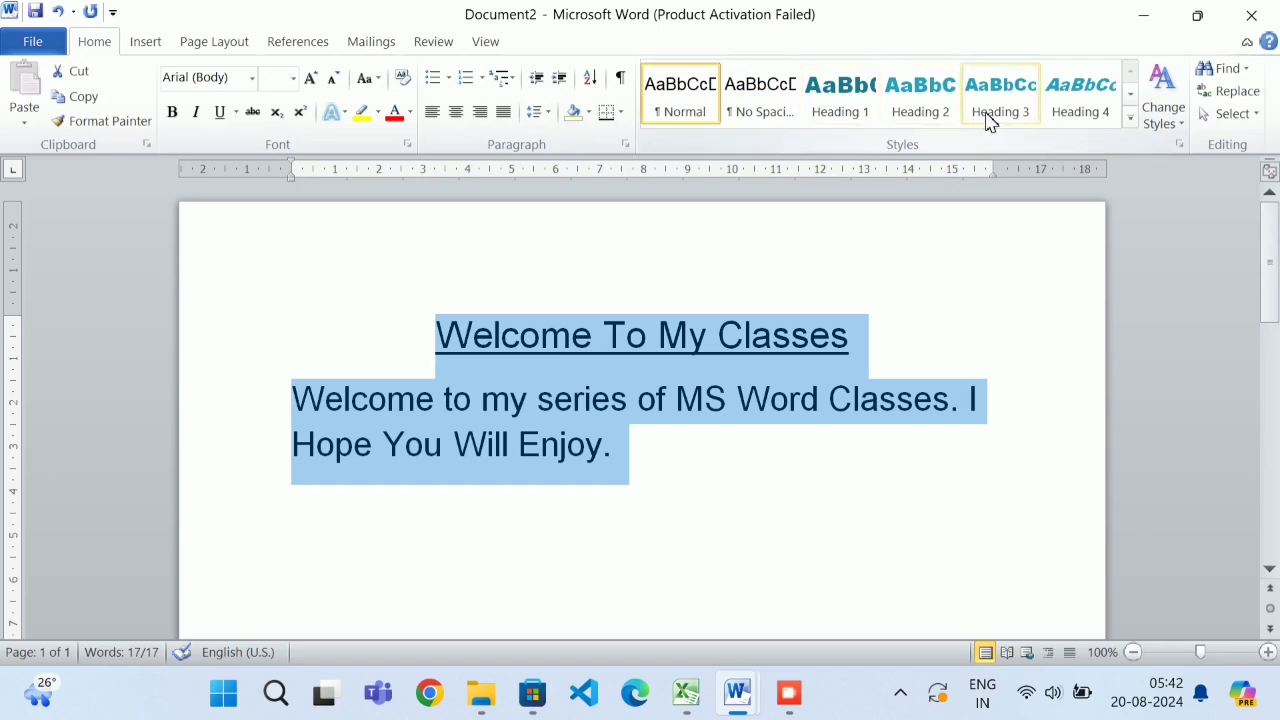
left_click(1130, 120)
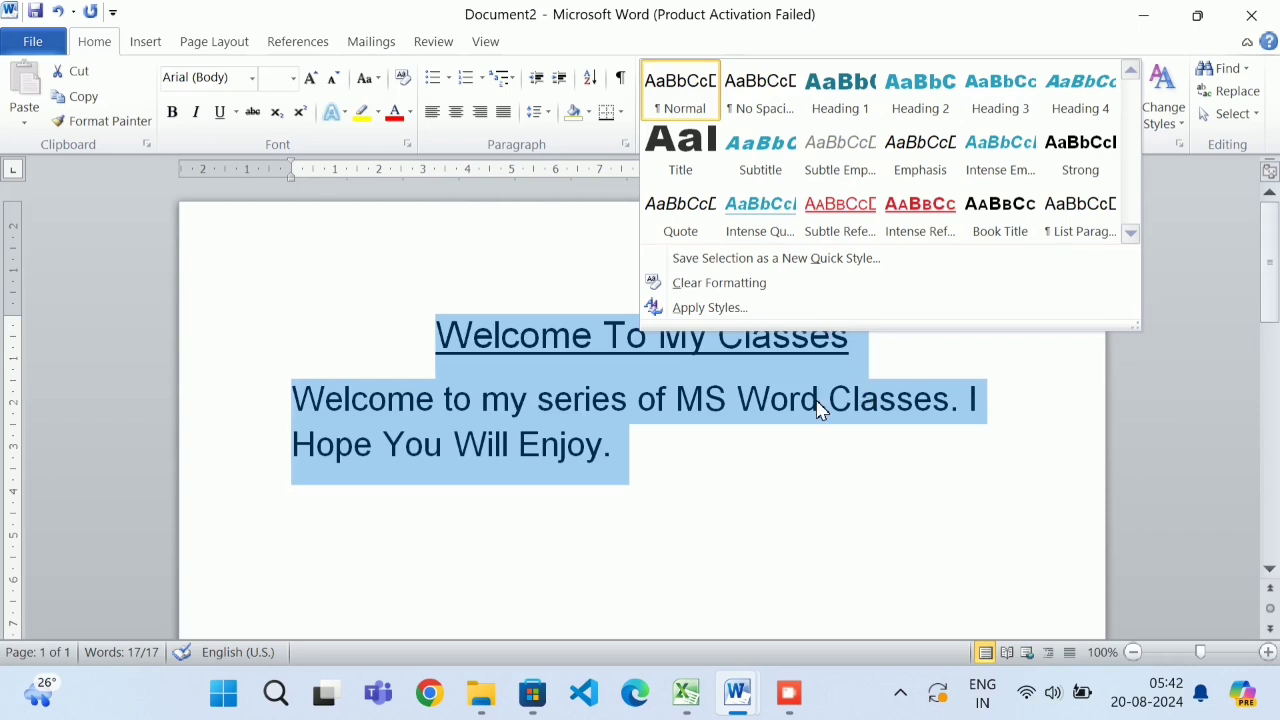
left_click(773, 405)
left_click(739, 402)
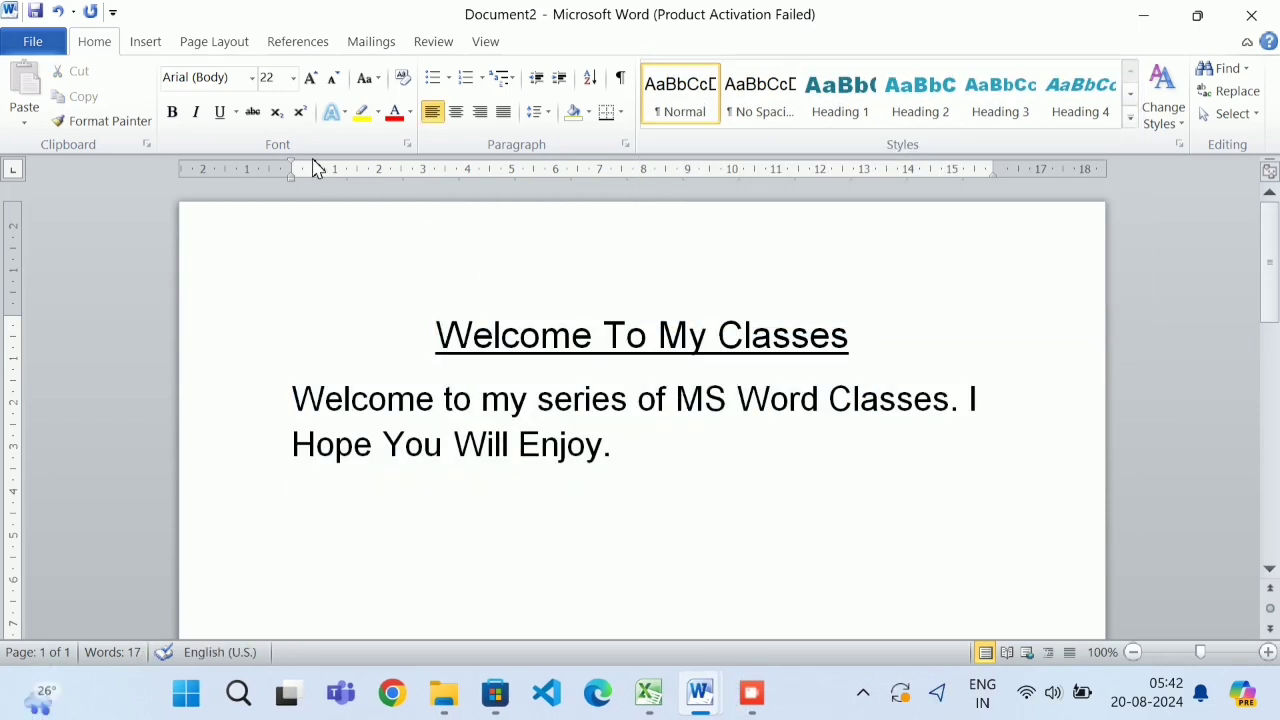
left_click(186, 43)
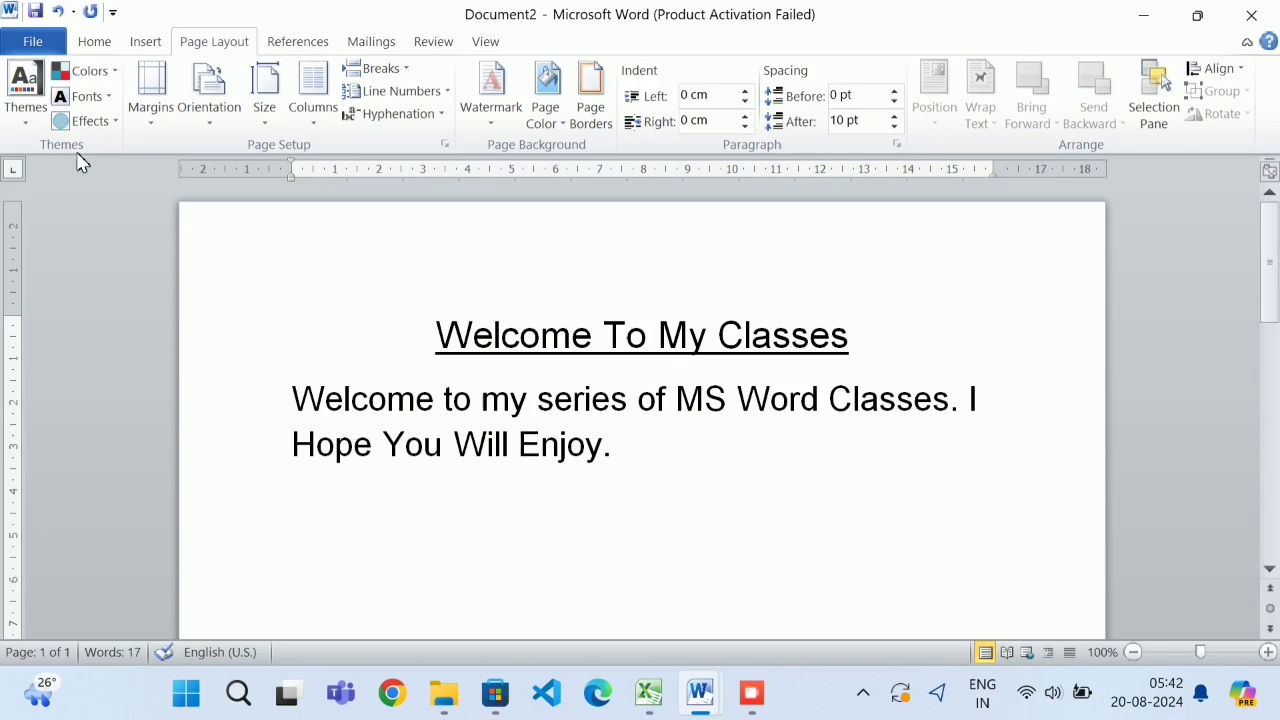
left_click(27, 104)
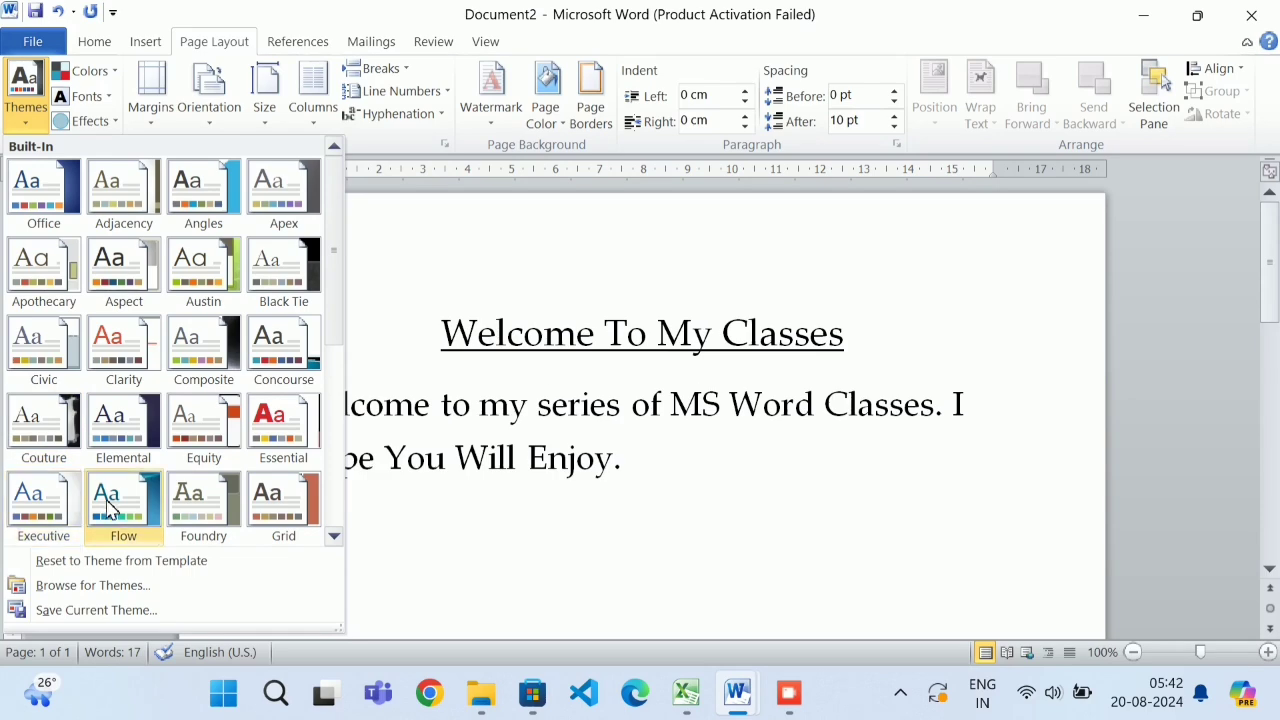
left_click(445, 399)
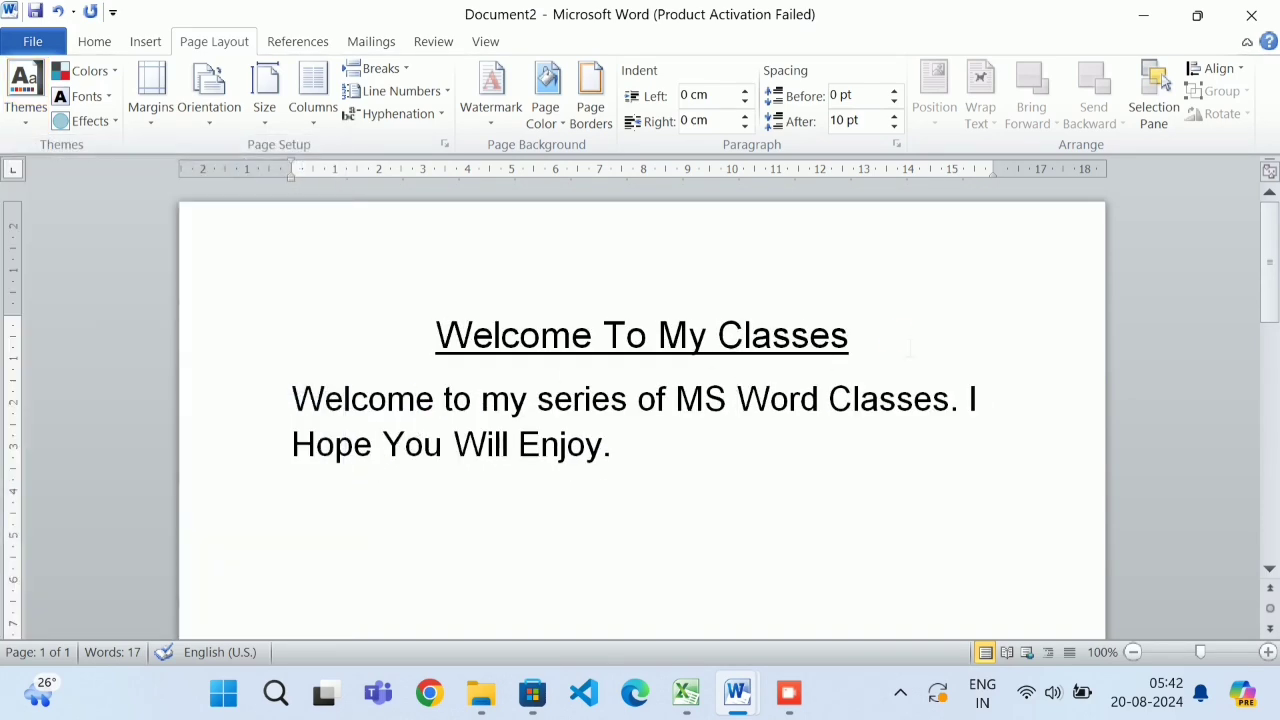
left_click_drag(893, 336, 285, 310)
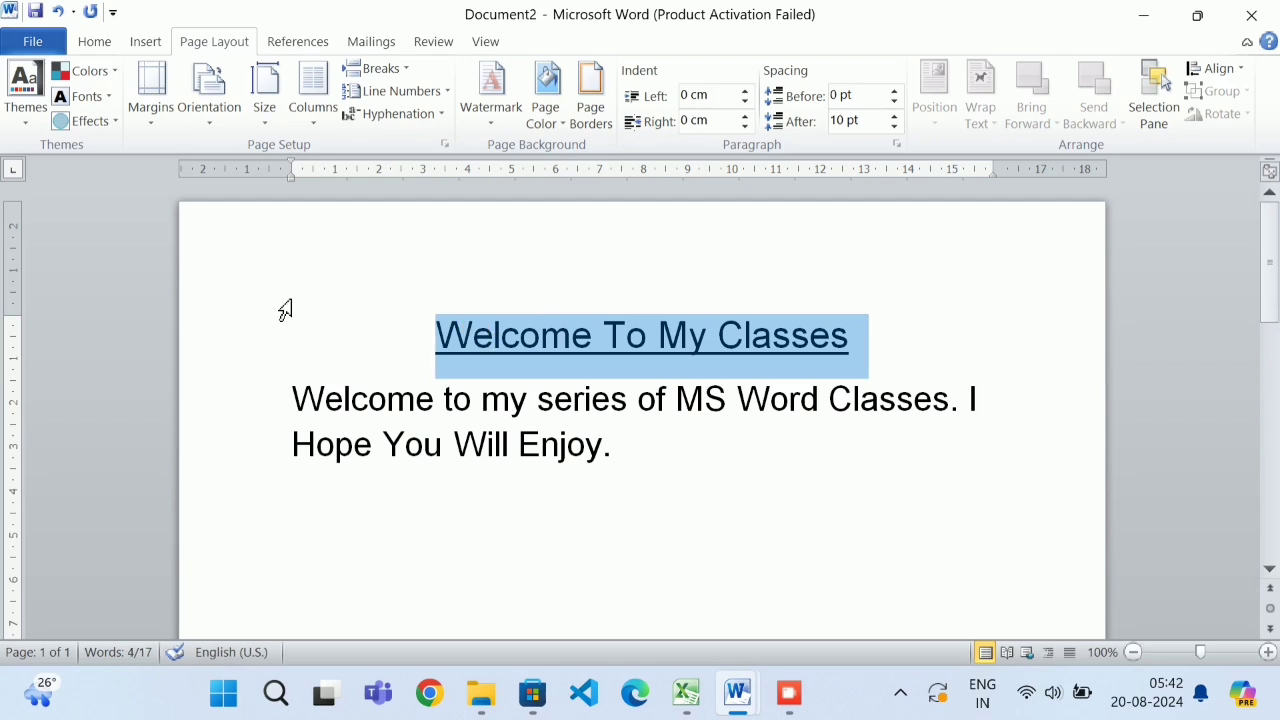
left_click(64, 74)
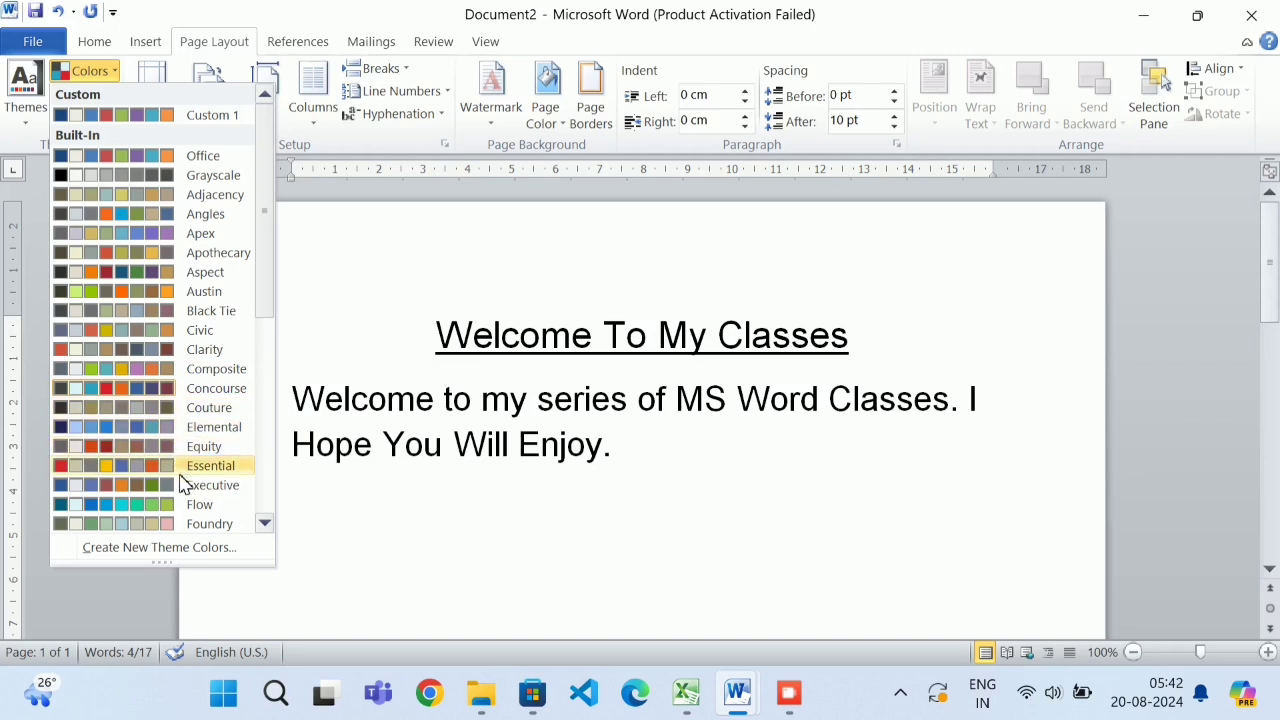
left_click(427, 450)
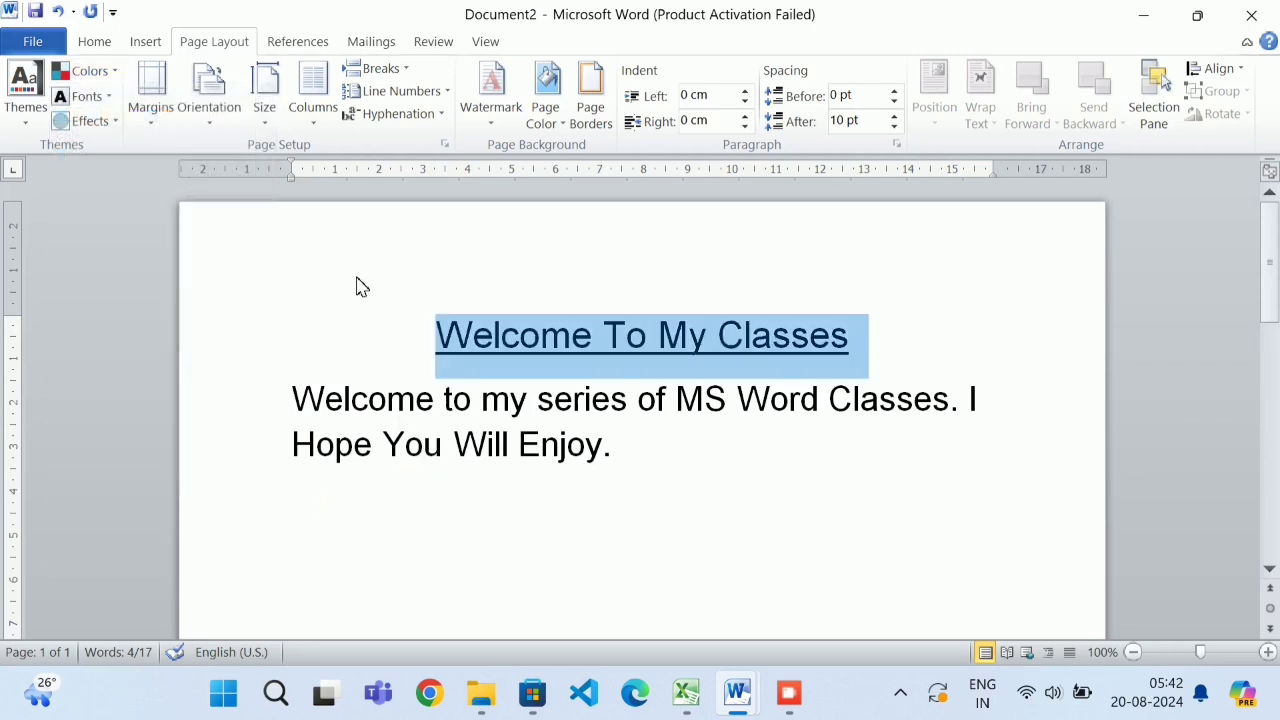
Apply the Heading 1 style to the title "Welcome To My Classes" and enlarge its font to 24.
left_click_drag(436, 336, 868, 336)
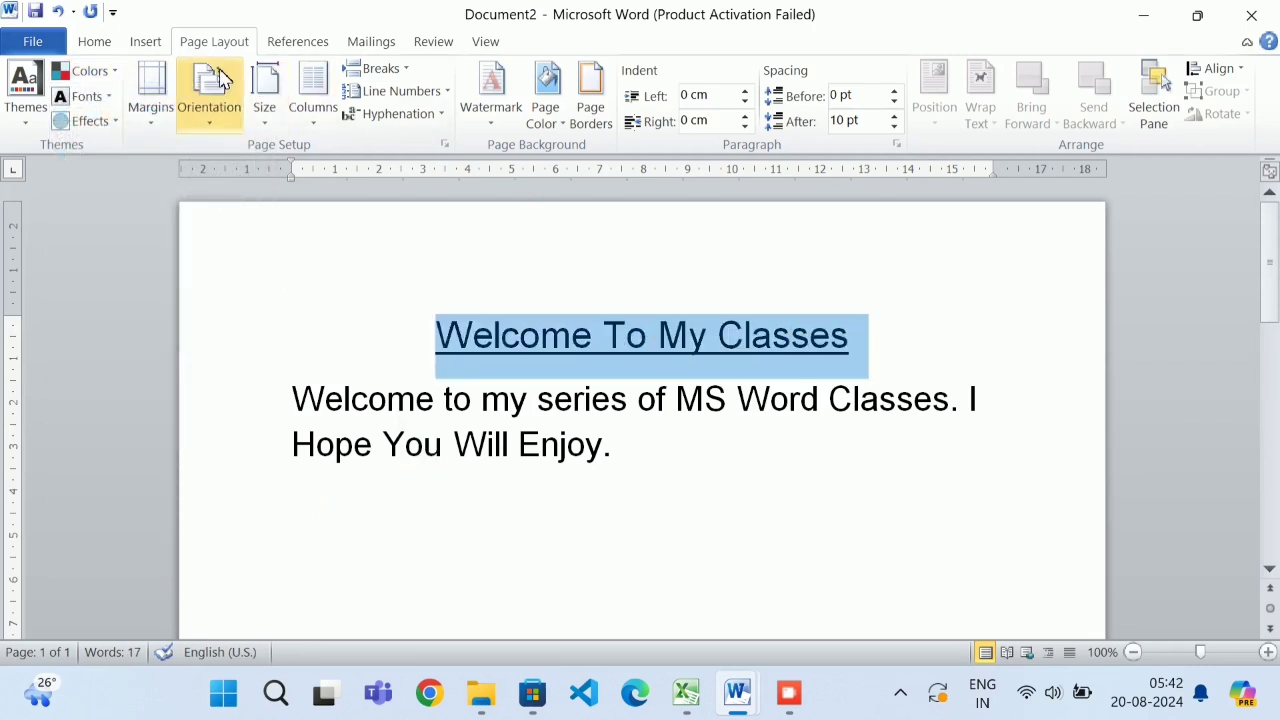
left_click(95, 42)
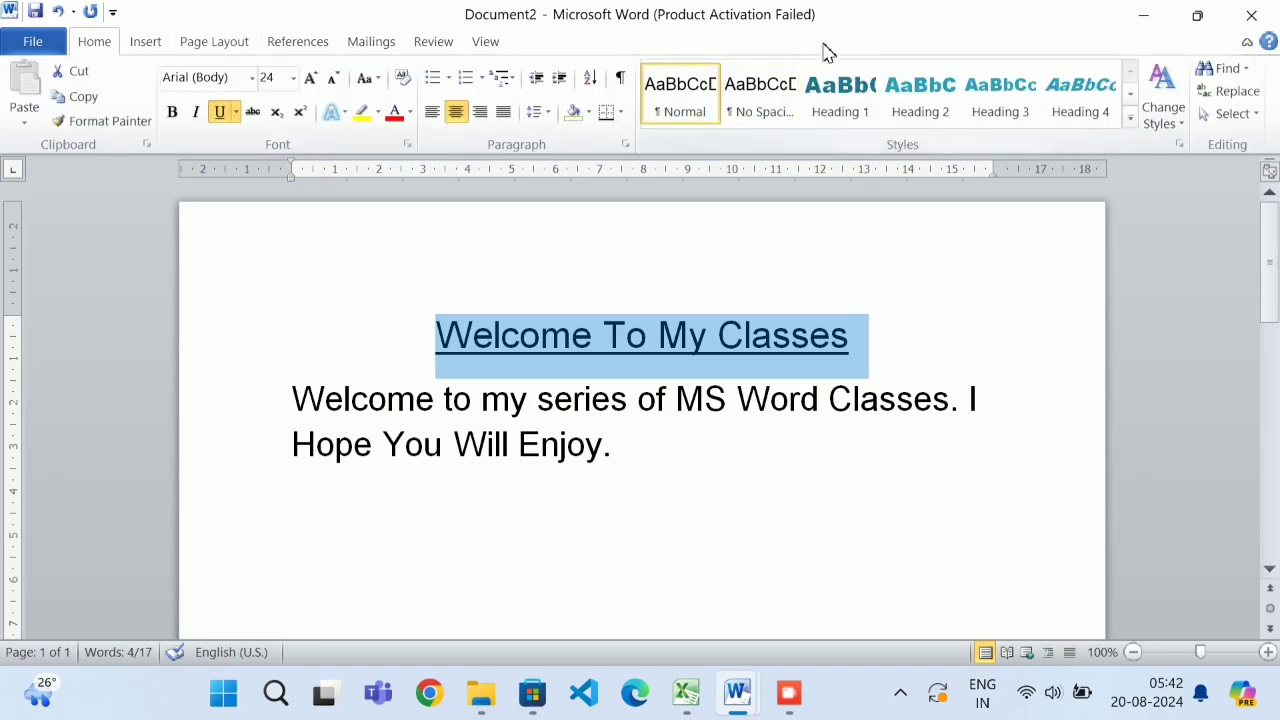
left_click(852, 110)
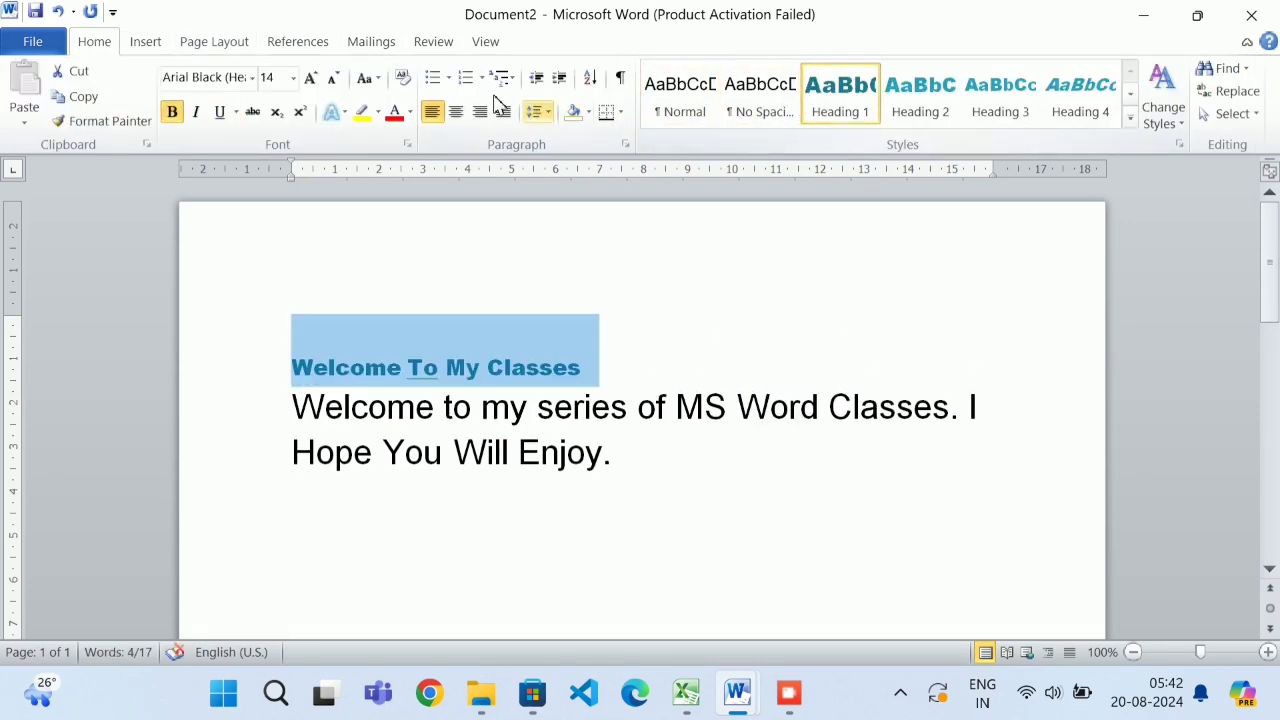
left_click(308, 80)
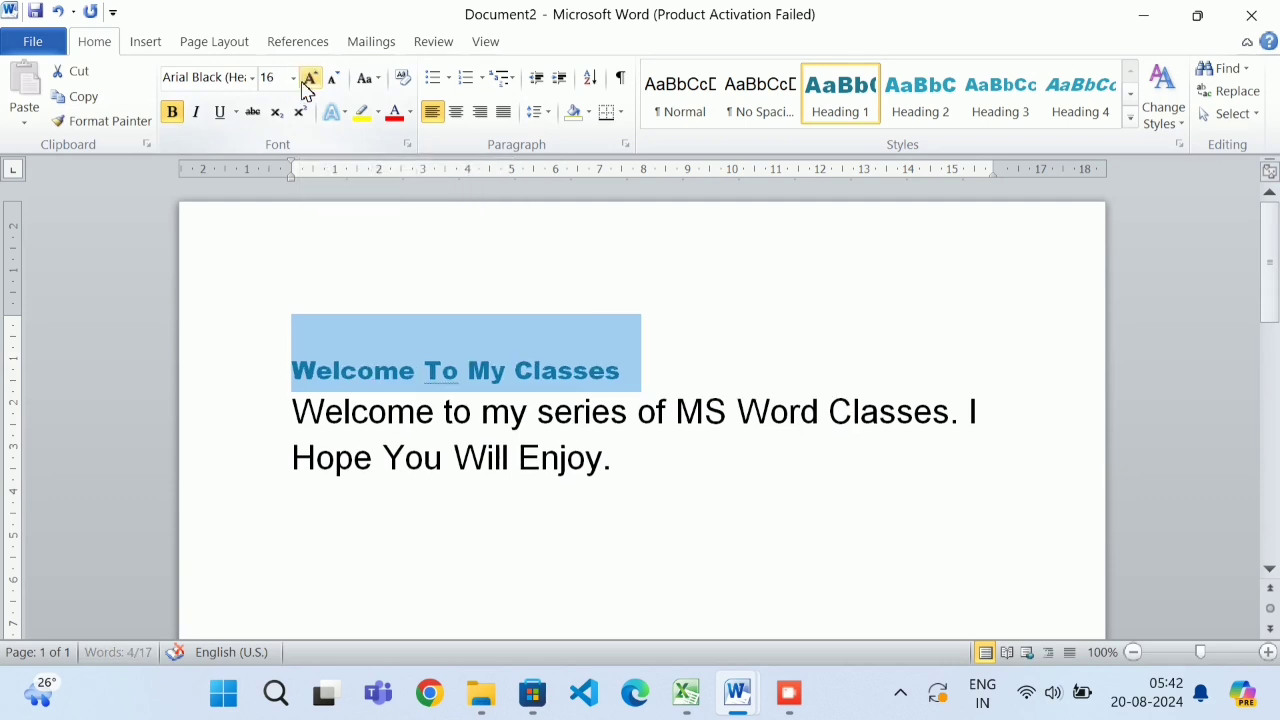
left_click(308, 80)
left_click(308, 80)
left_click(308, 80)
left_click(308, 80)
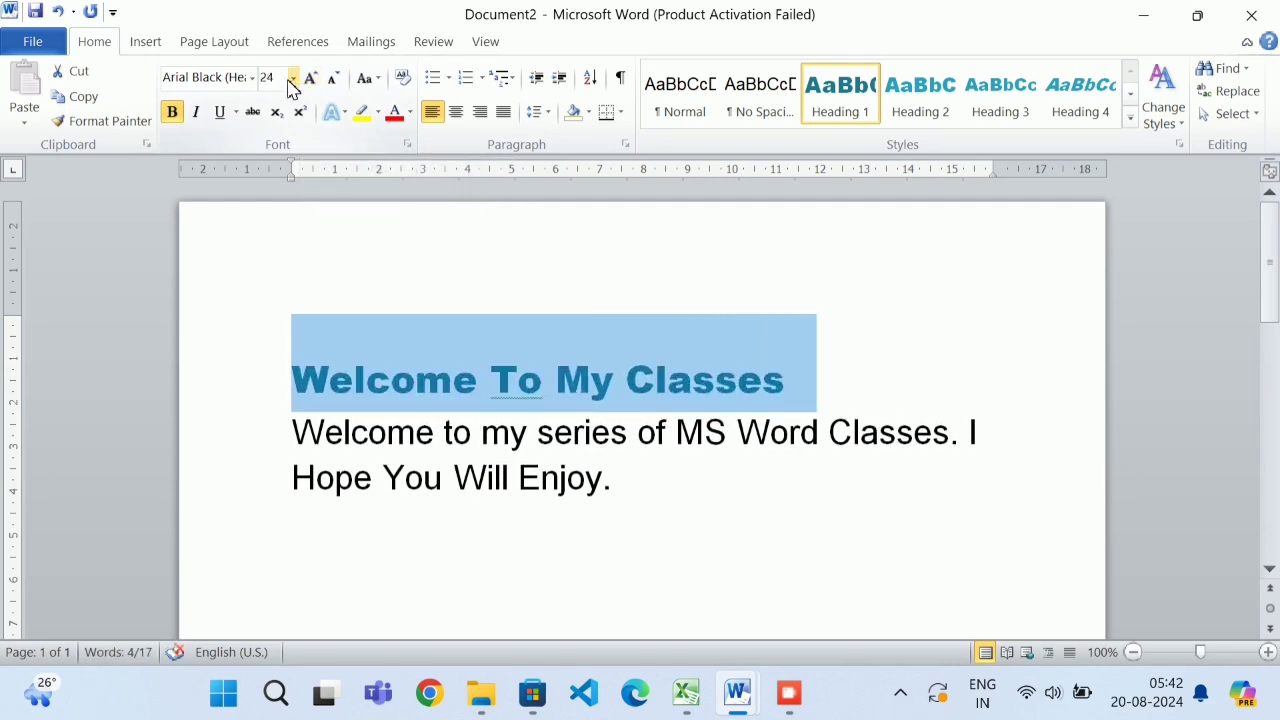
Apply the Subtitle style to the paragraph below the title and enlarge its font to 20.
left_click(297, 448)
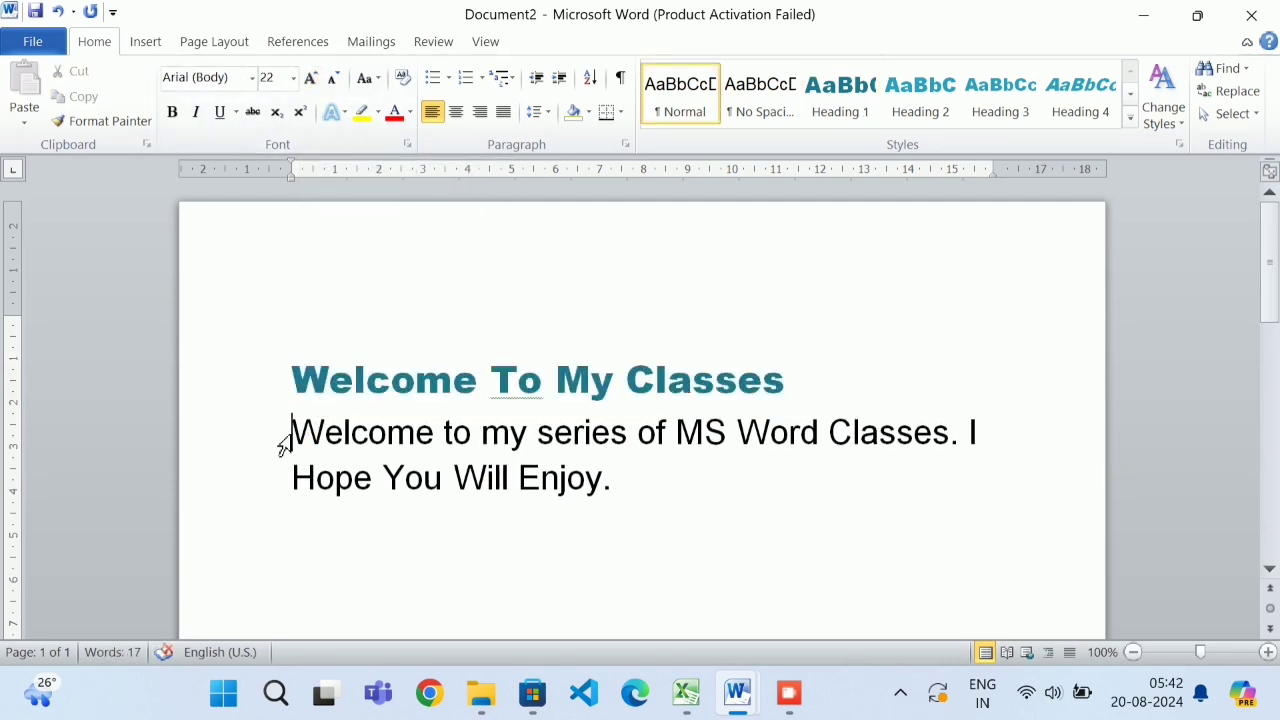
left_click_drag(283, 443, 371, 489)
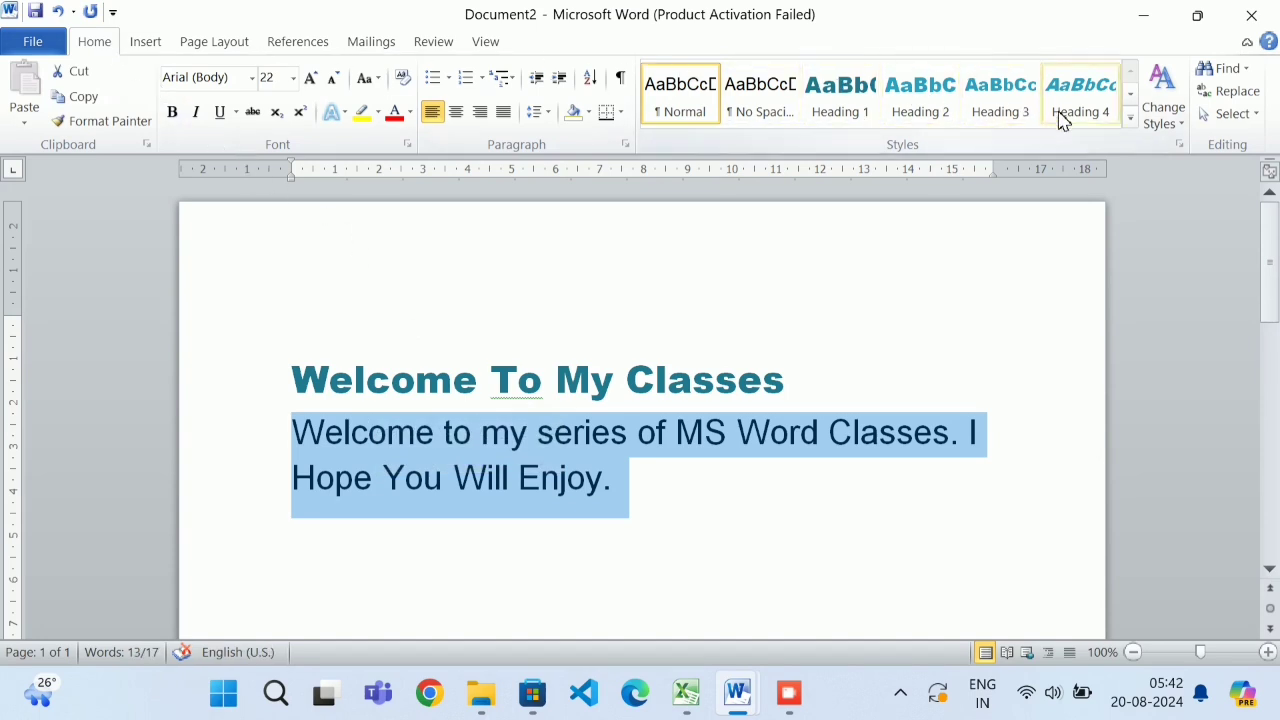
left_click(1131, 119)
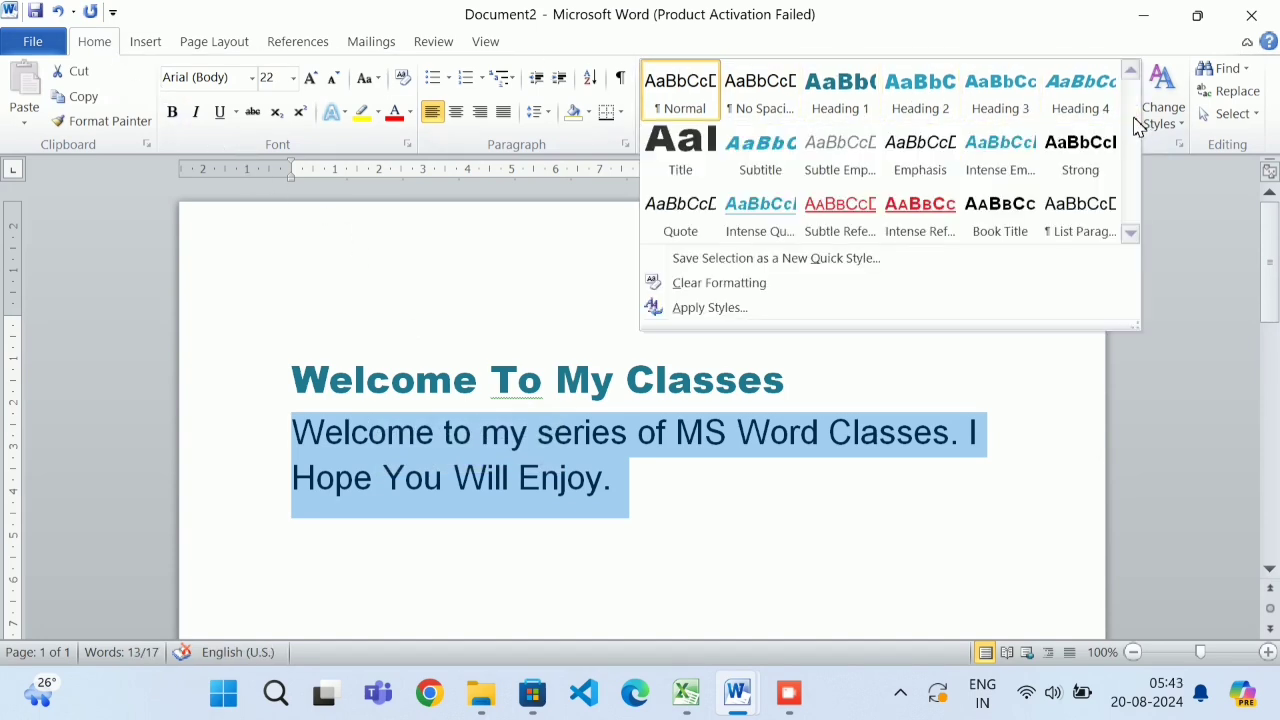
left_click(760, 165)
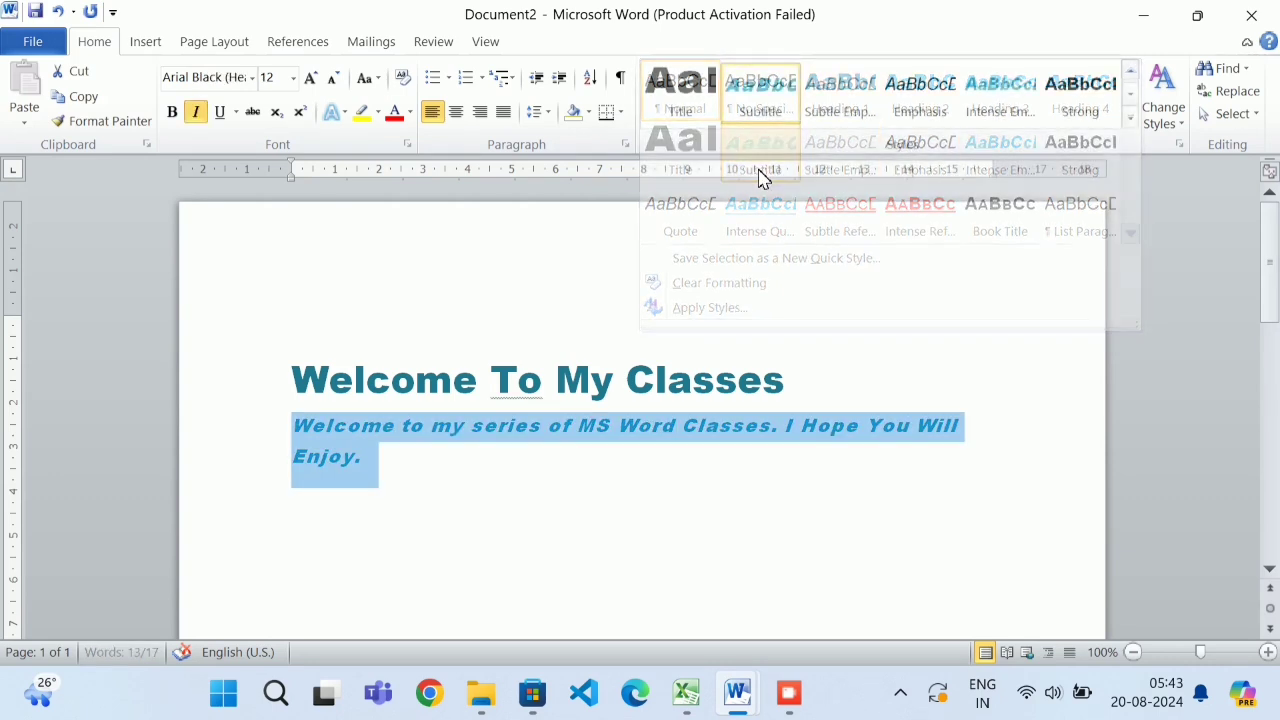
left_click(310, 78)
left_click(310, 78)
left_click(310, 78)
left_click(311, 78)
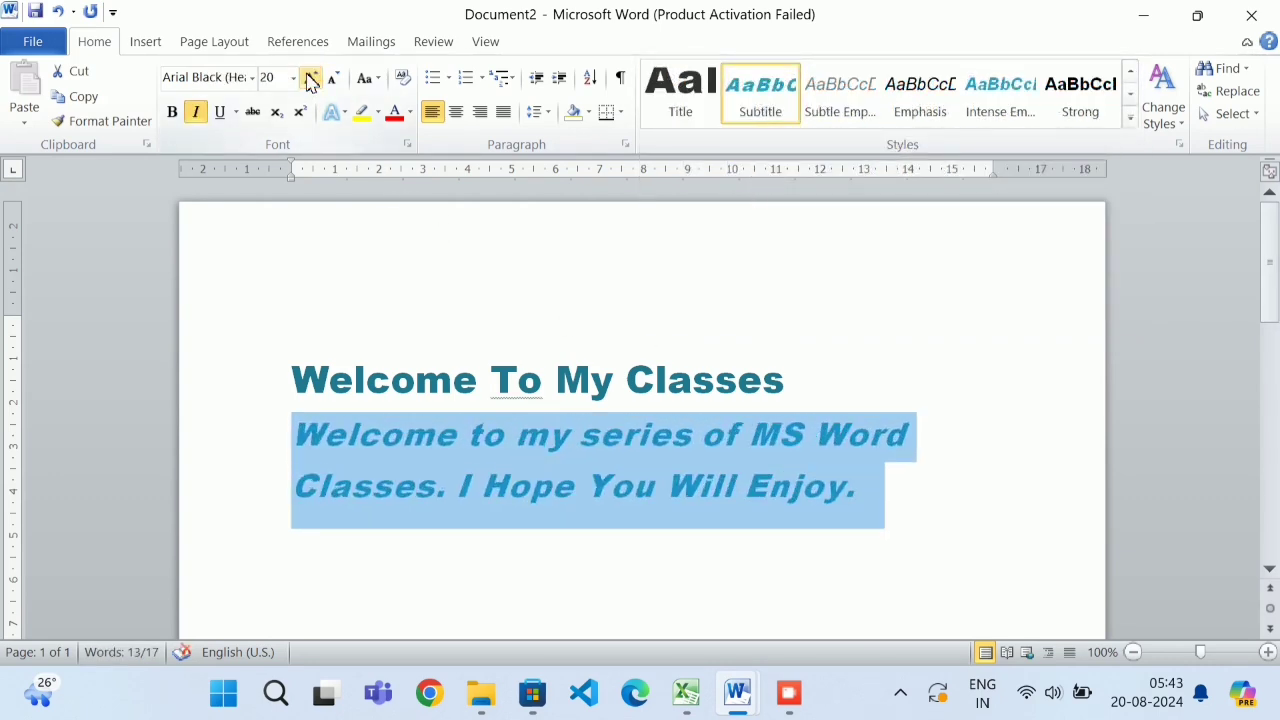
Underline the title "Welcome To My Classes".
left_click_drag(790, 380, 297, 360)
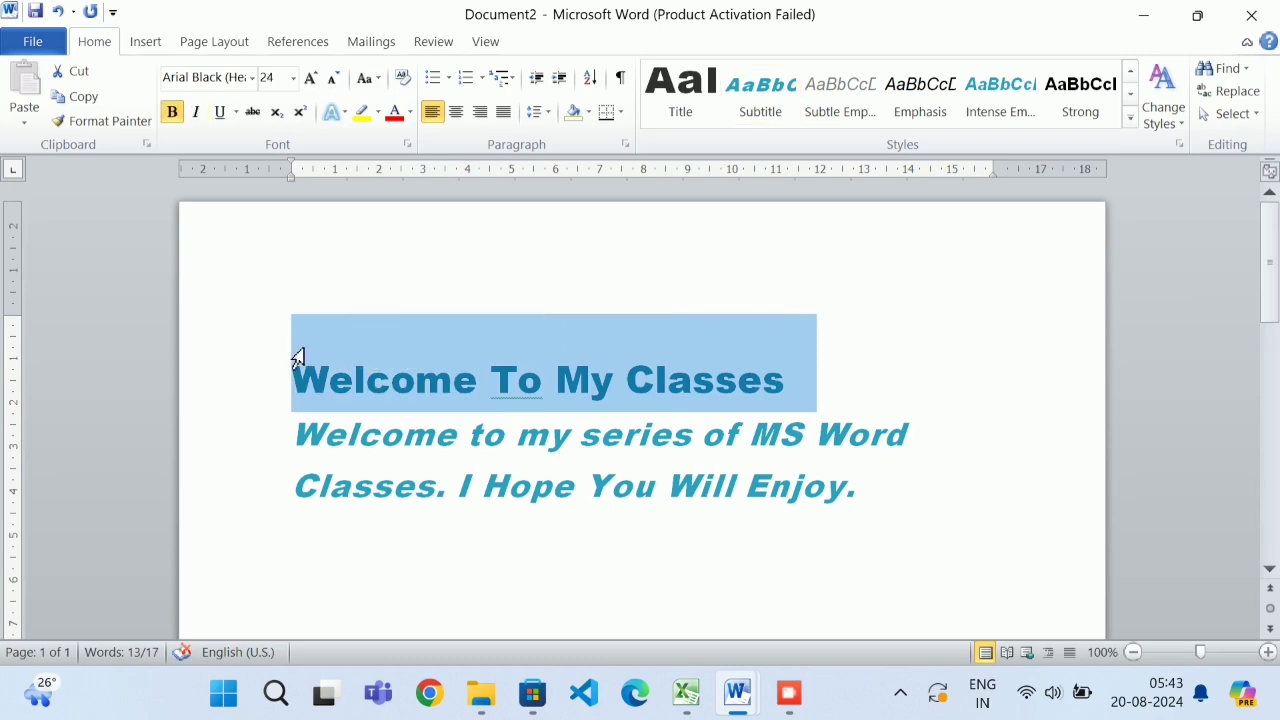
left_click(220, 112)
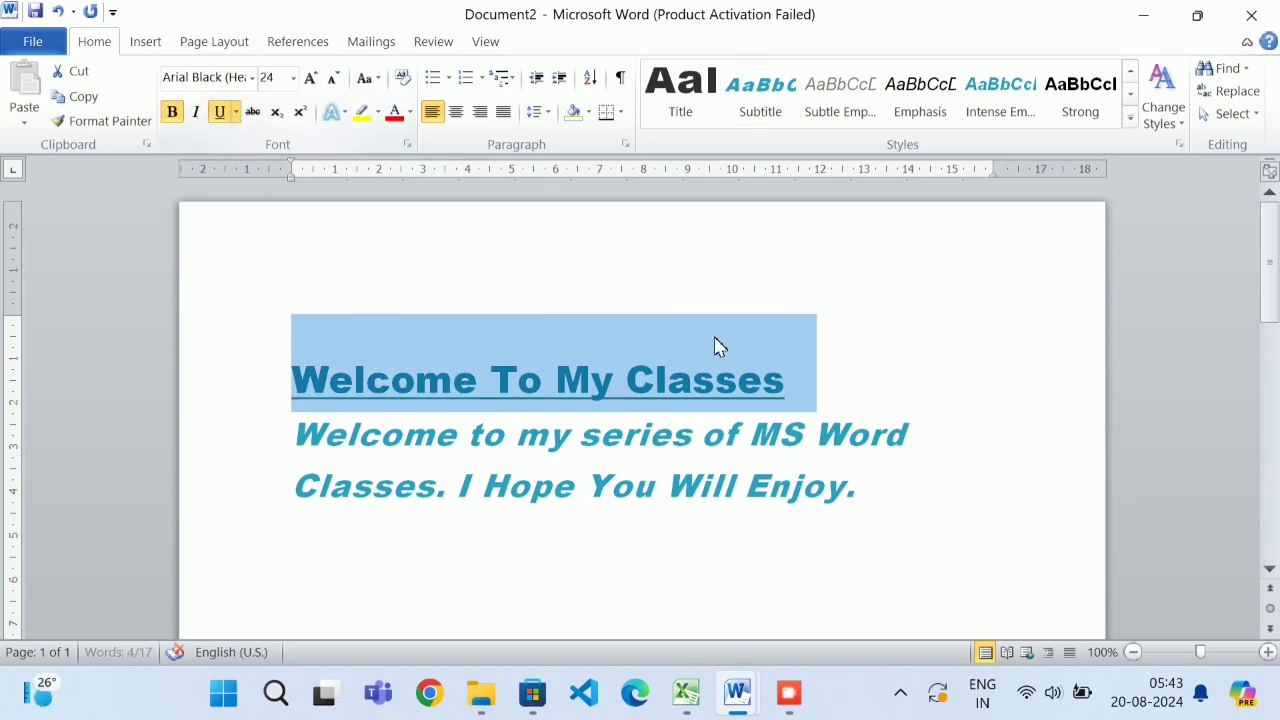
left_click(910, 376)
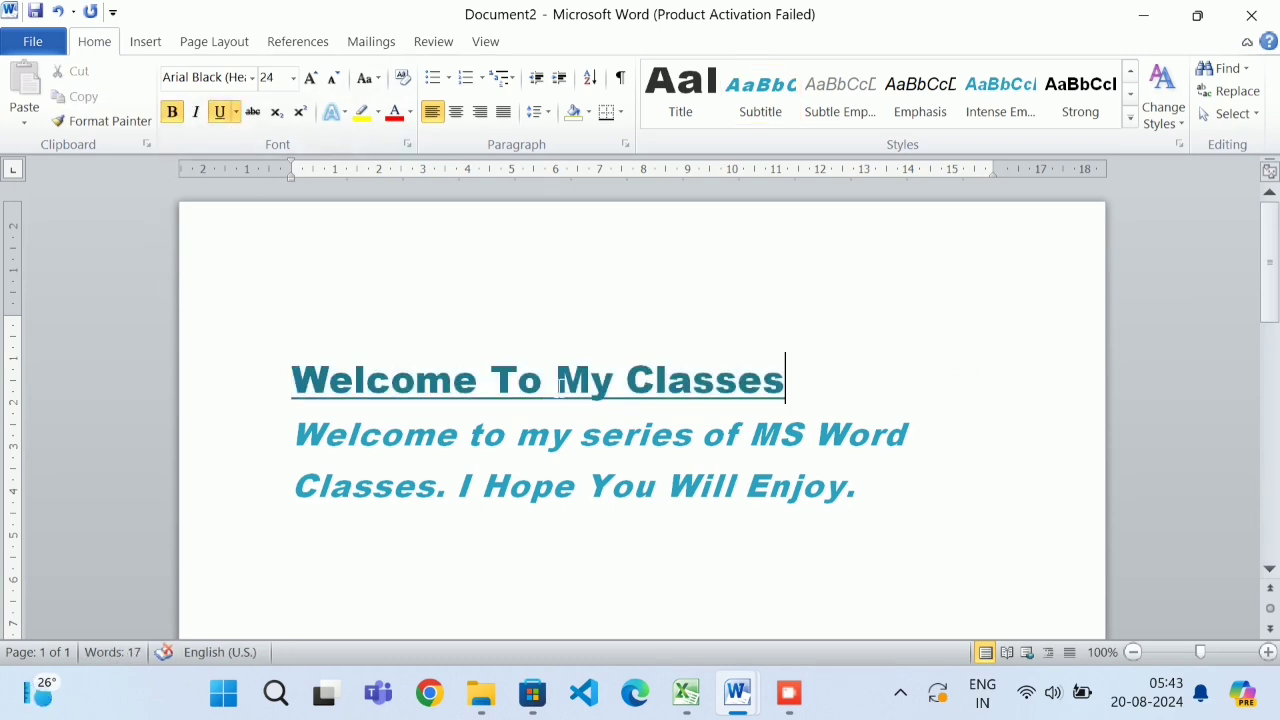
Apply the built-in Aspect theme to the document.
left_click(185, 45)
left_click(18, 90)
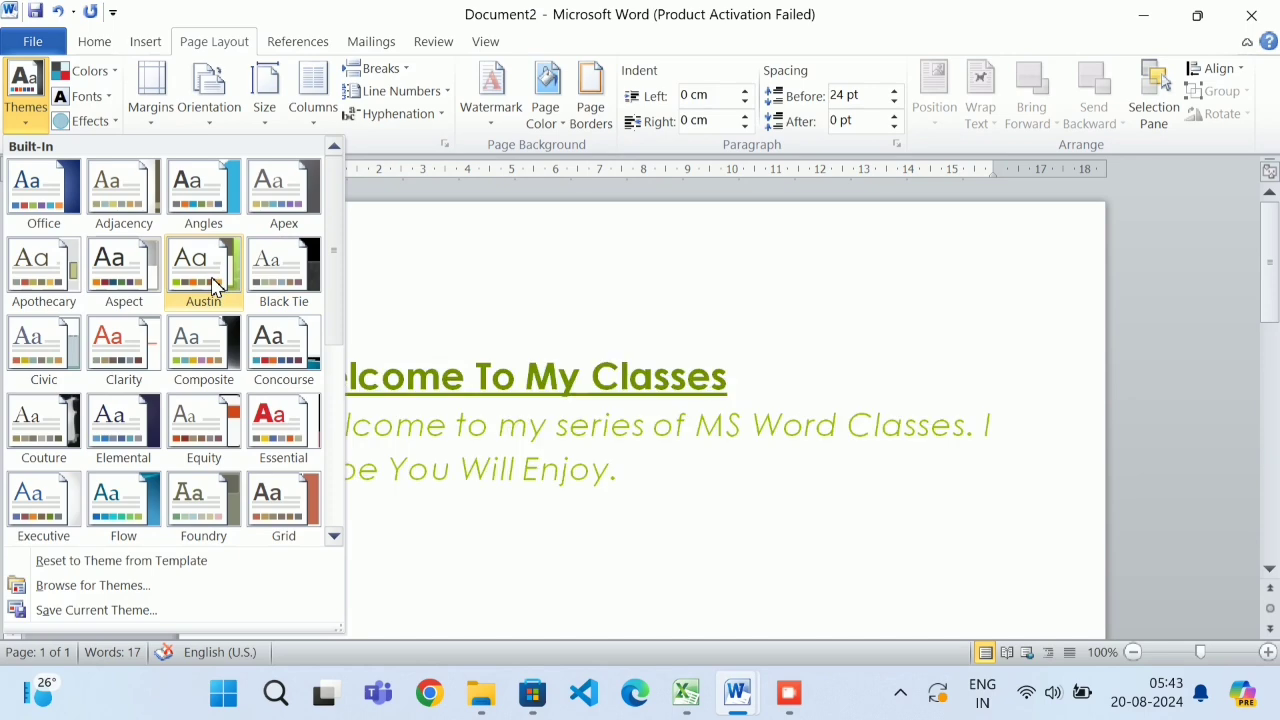
left_click(110, 285)
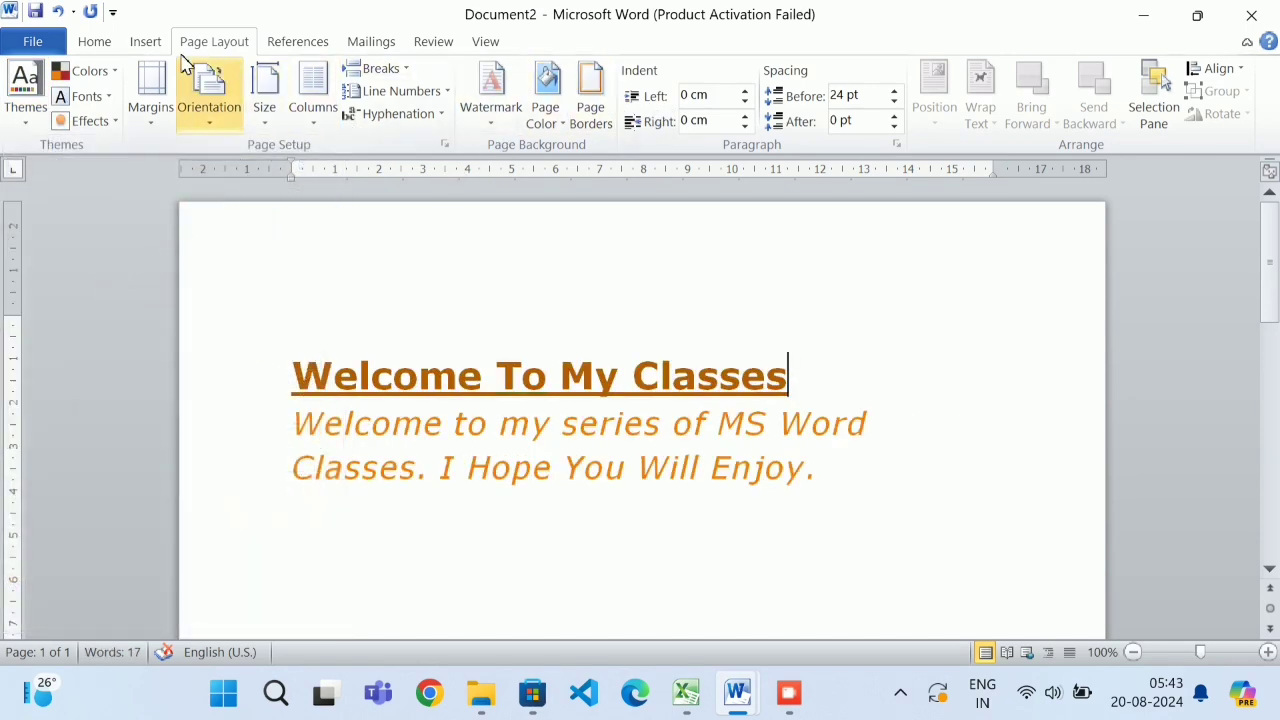
Enlarge the font of the title and the paragraph together by two size increments.
left_click(95, 50)
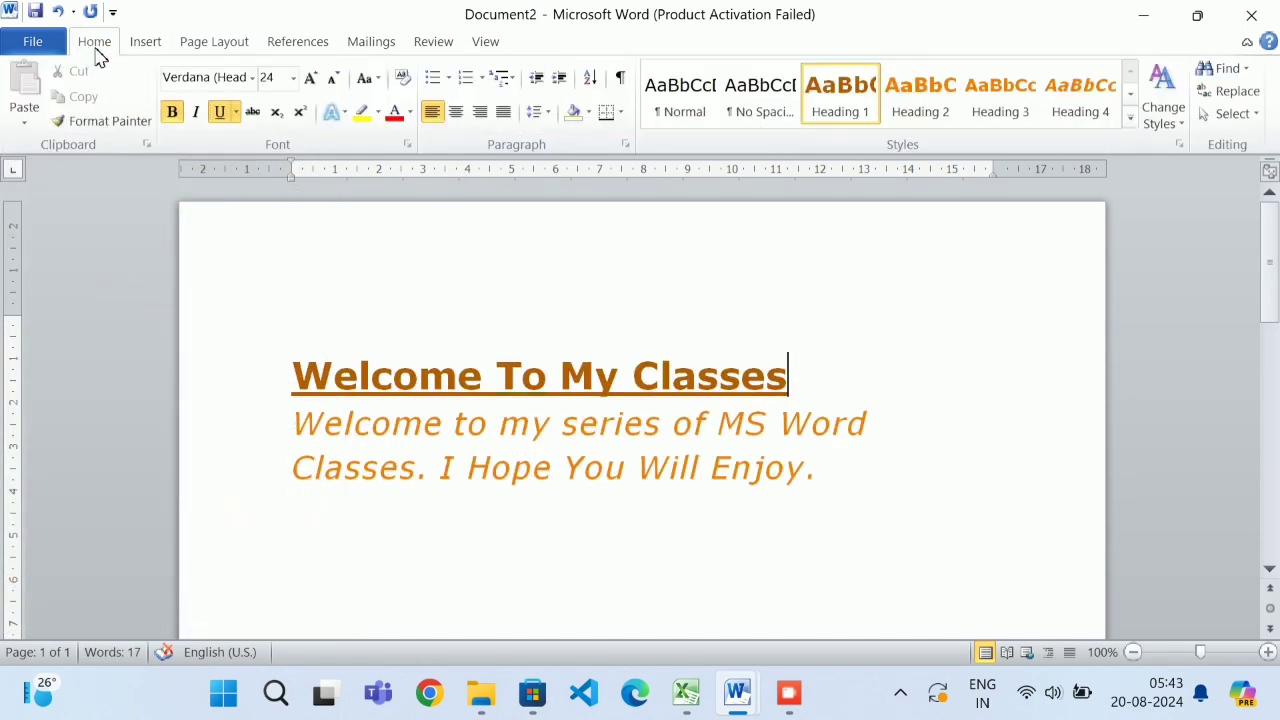
left_click(312, 79)
left_click(312, 79)
left_click_drag(818, 472, 223, 323)
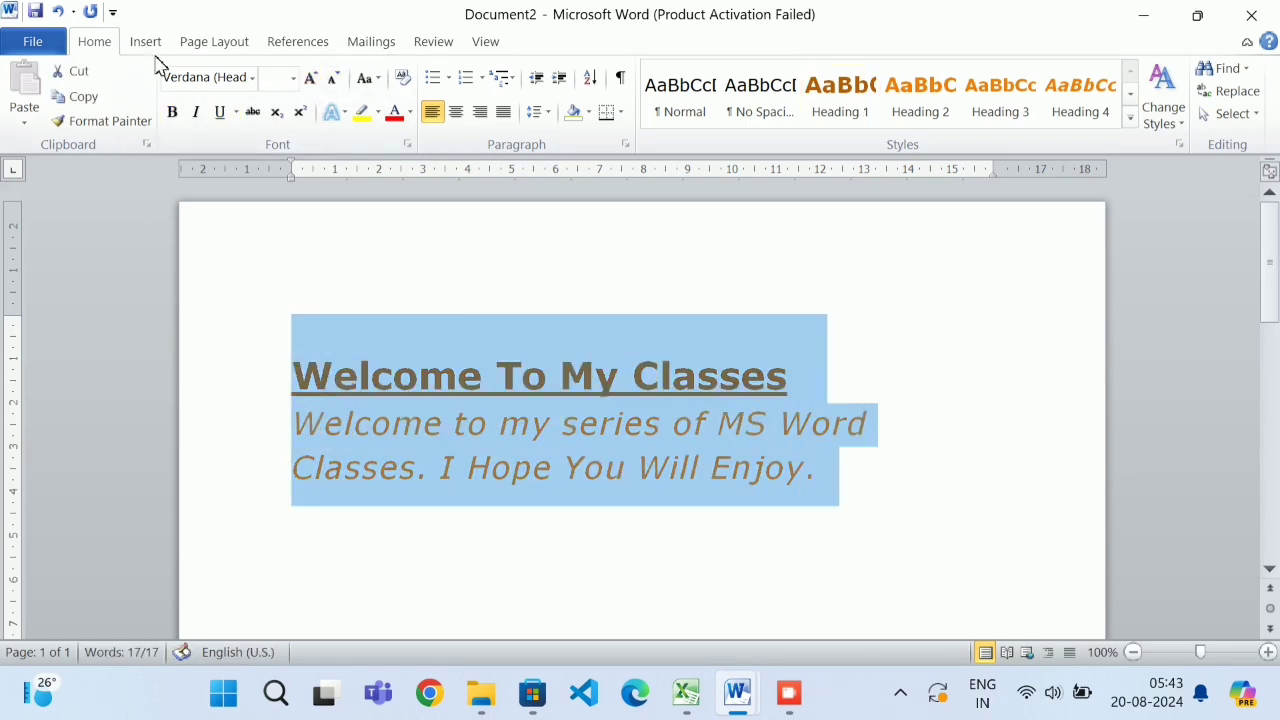
left_click(311, 79)
left_click(311, 79)
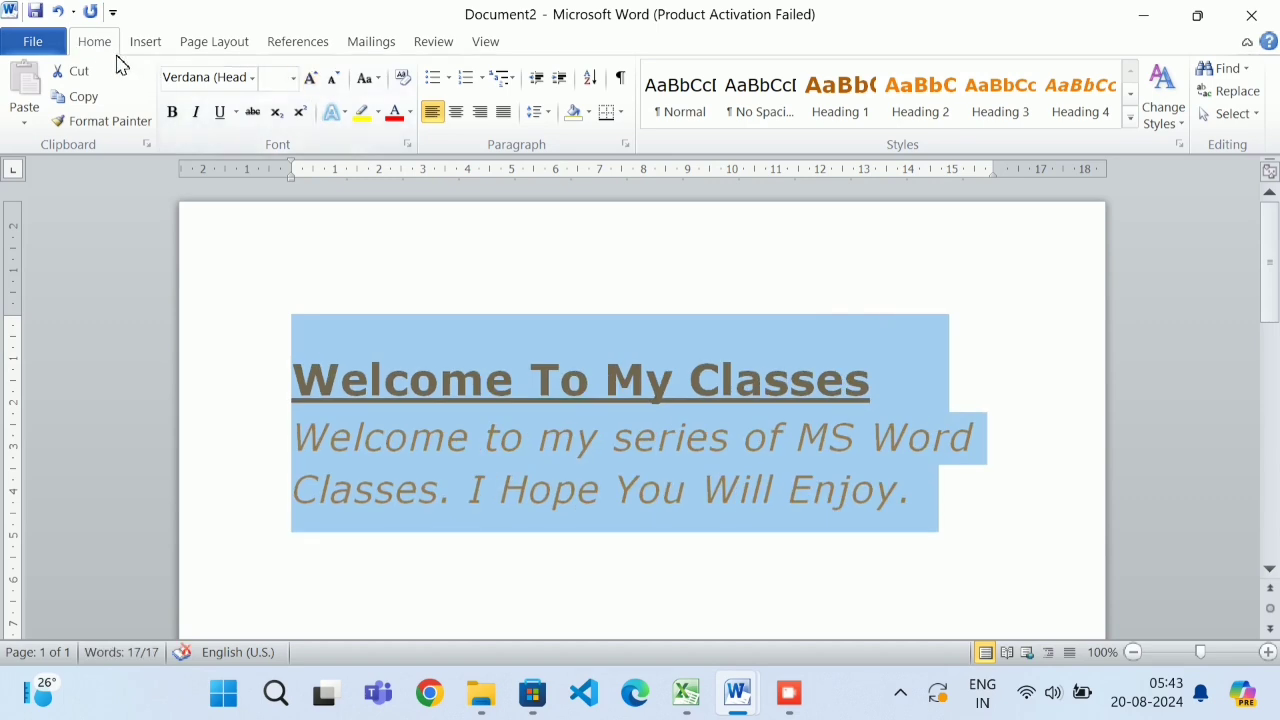
Preview the built-in theme colors and theme fonts on the title and paragraph without applying any.
left_click(205, 42)
left_click(87, 72)
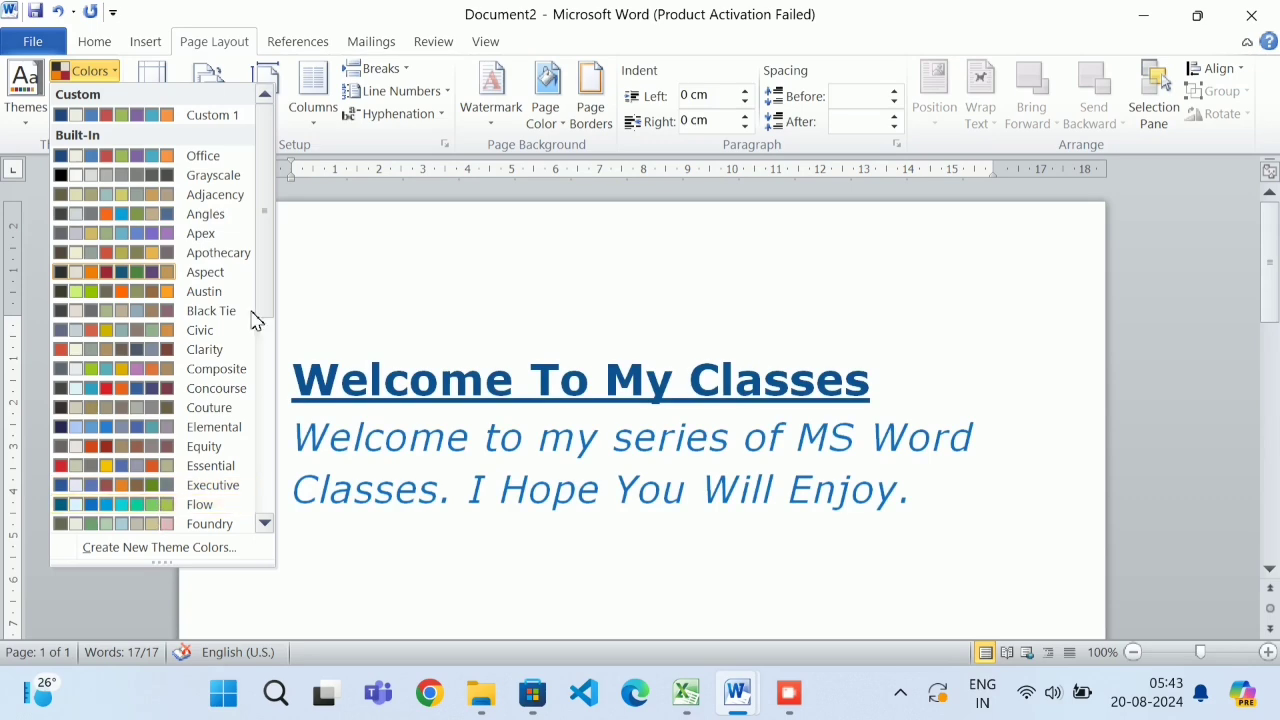
left_click(325, 275)
left_click(90, 98)
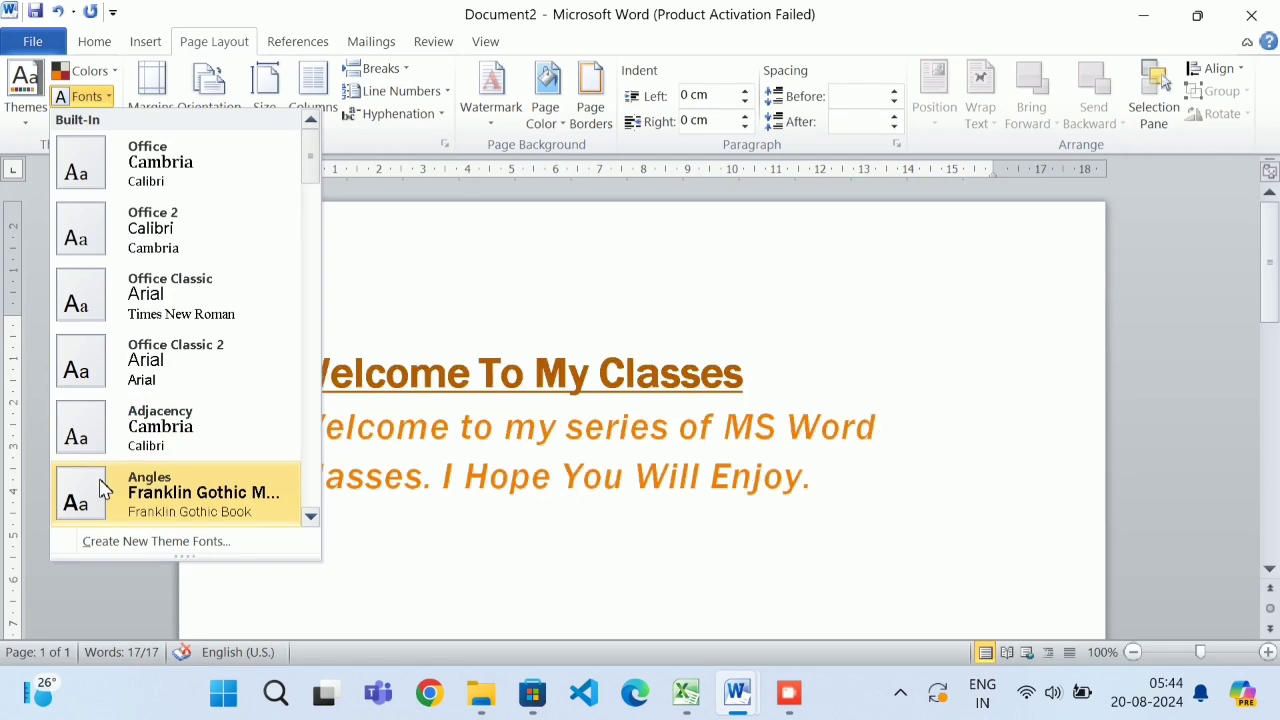
scroll(105, 480, "down", 3)
scroll(110, 485, "down", 3)
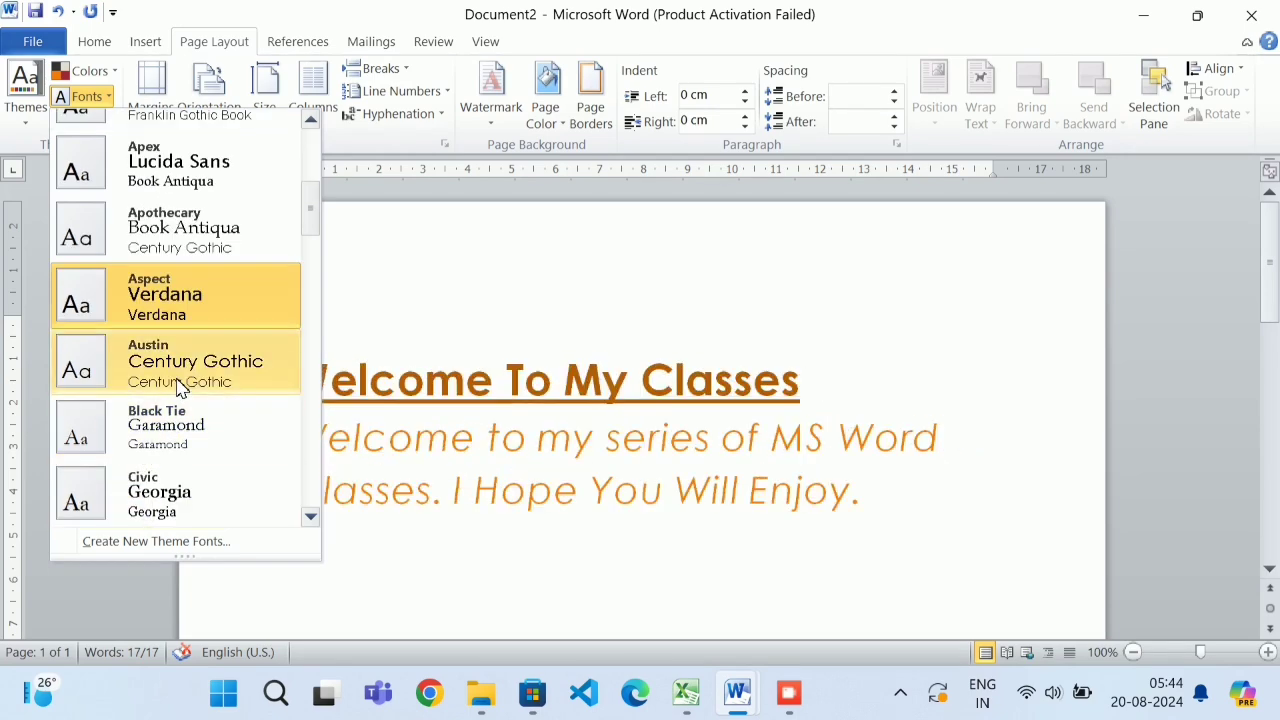
left_click(546, 271)
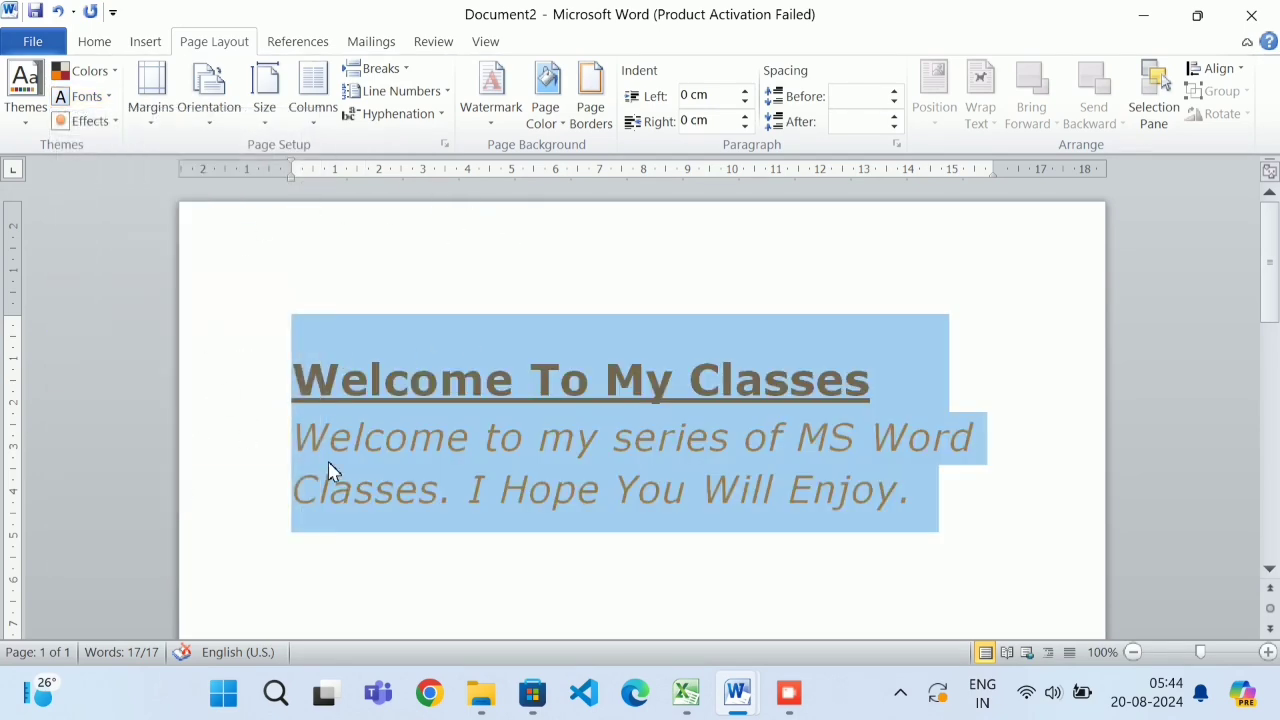
Preview the color, font and style set options of Change Styles on the selected title and paragraph without applying any.
left_click(98, 45)
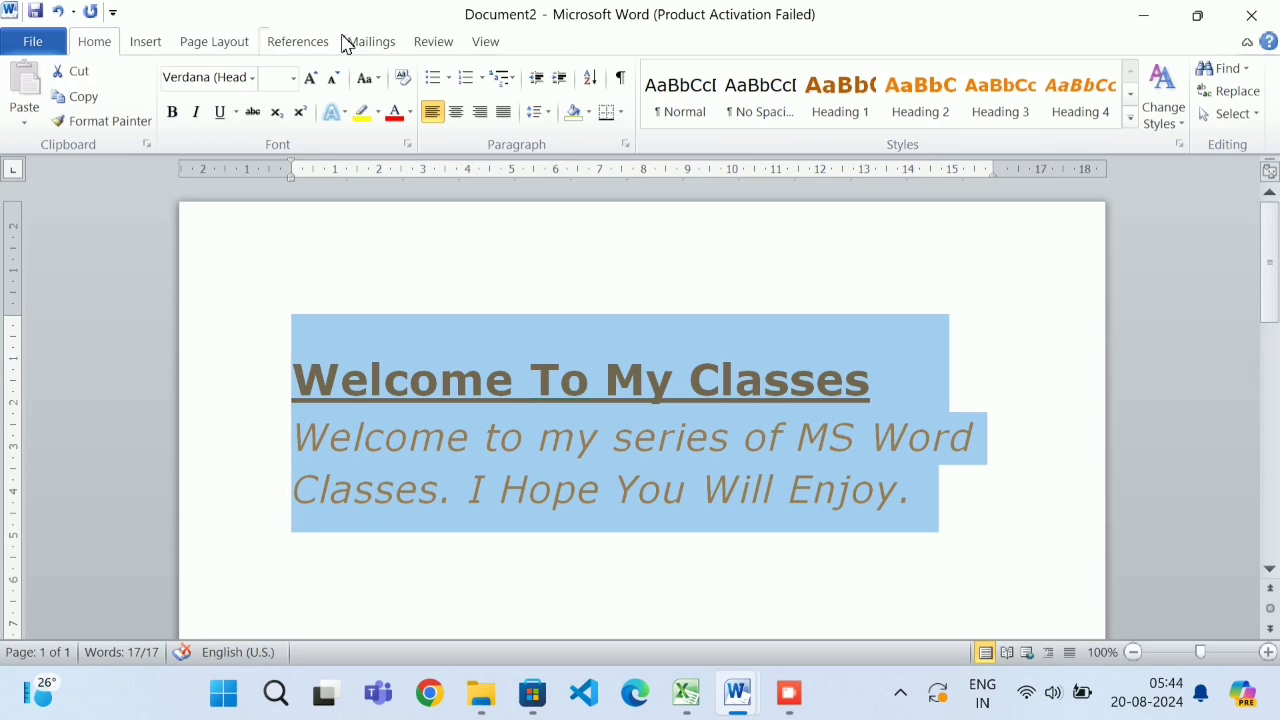
left_click(1174, 115)
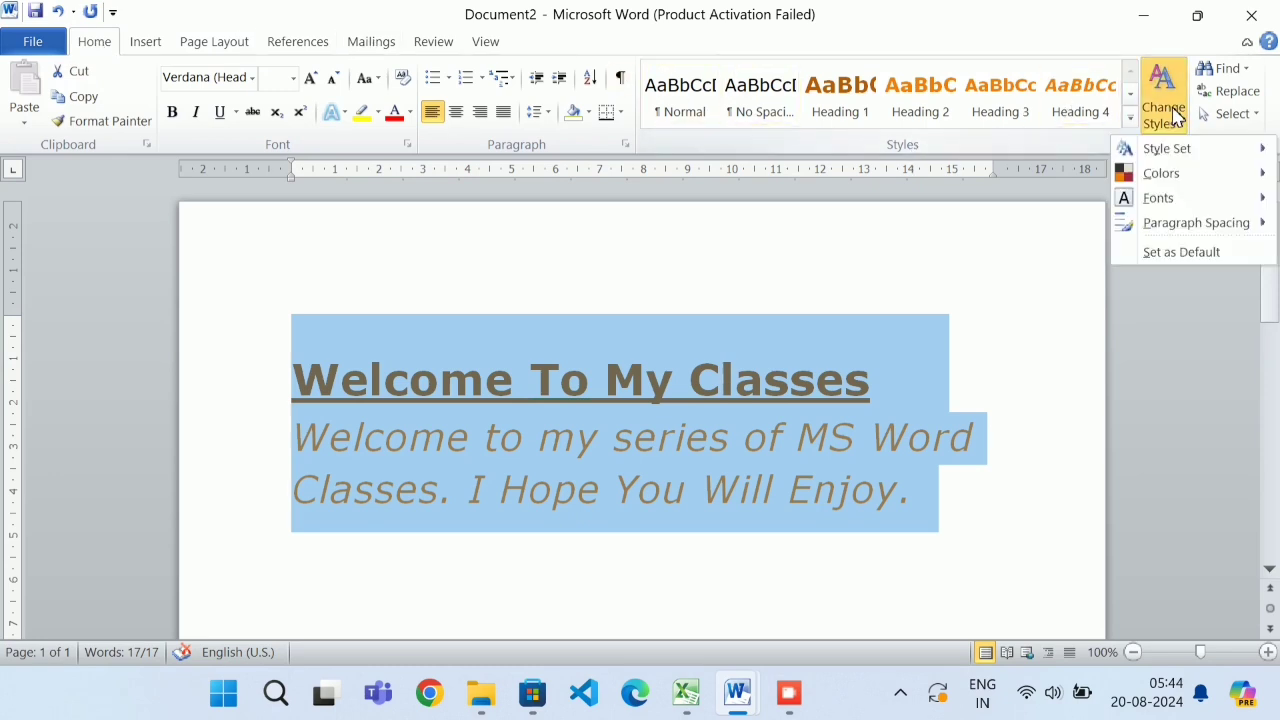
mouse_move(1163, 172)
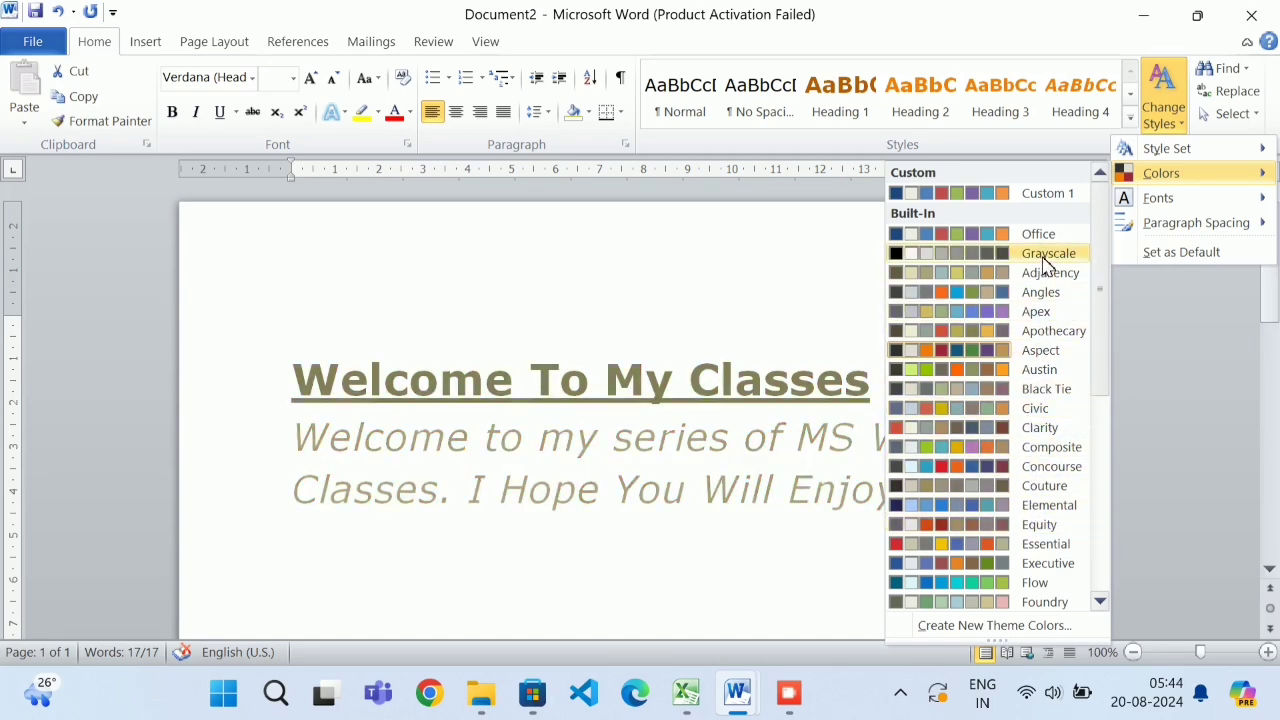
mouse_move(1120, 198)
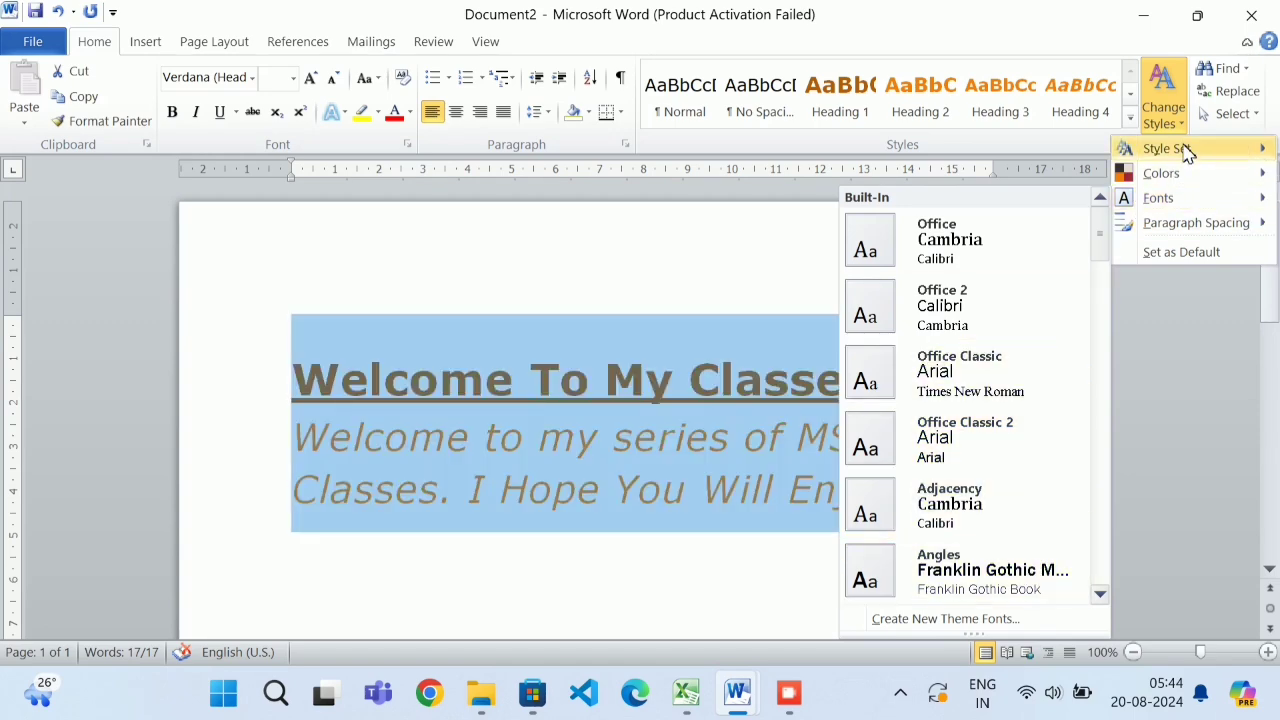
mouse_move(1110, 160)
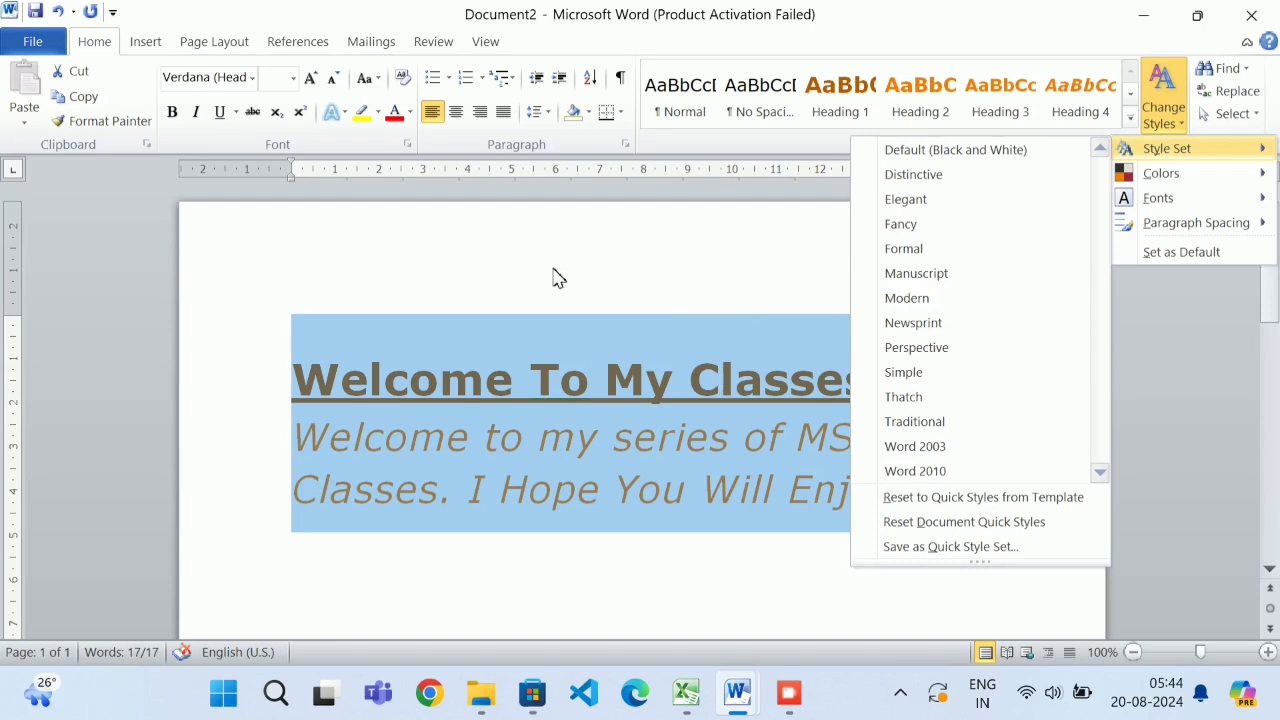
left_click(558, 278)
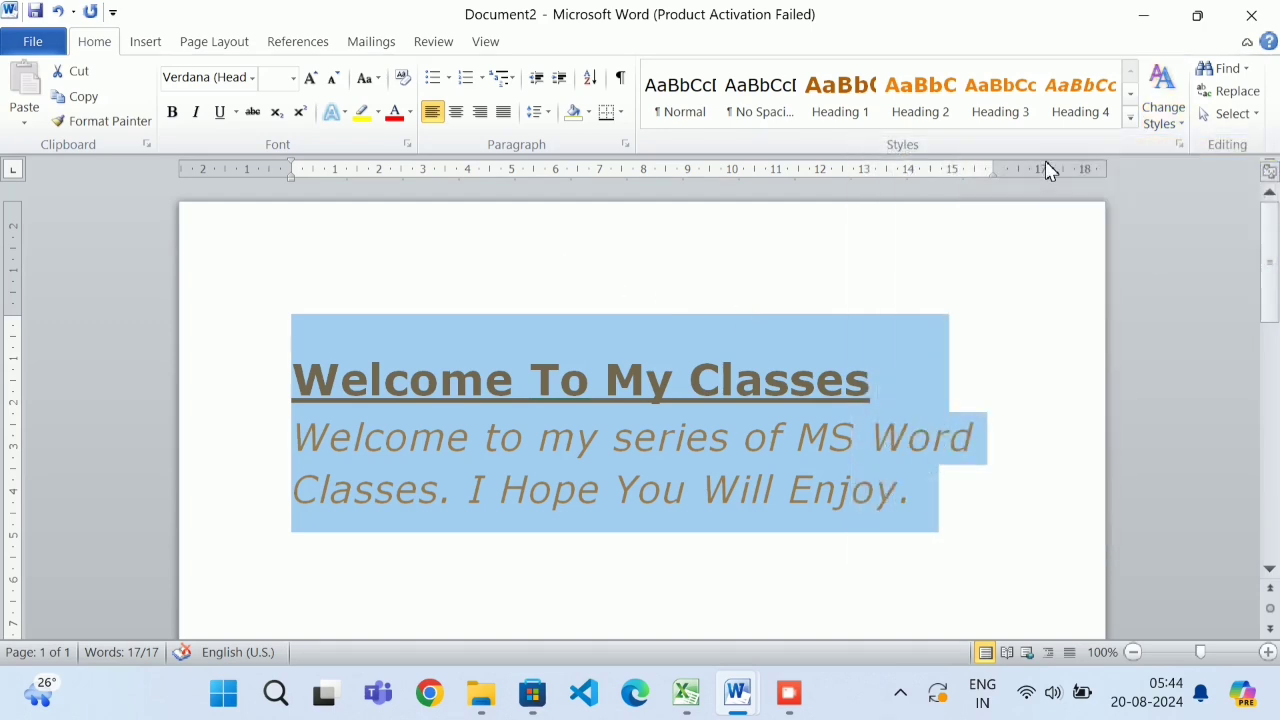
left_click(1163, 110)
left_click(1163, 110)
Browse the document's theme colors, theme fonts and built-in themes without applying any.
left_click(196, 40)
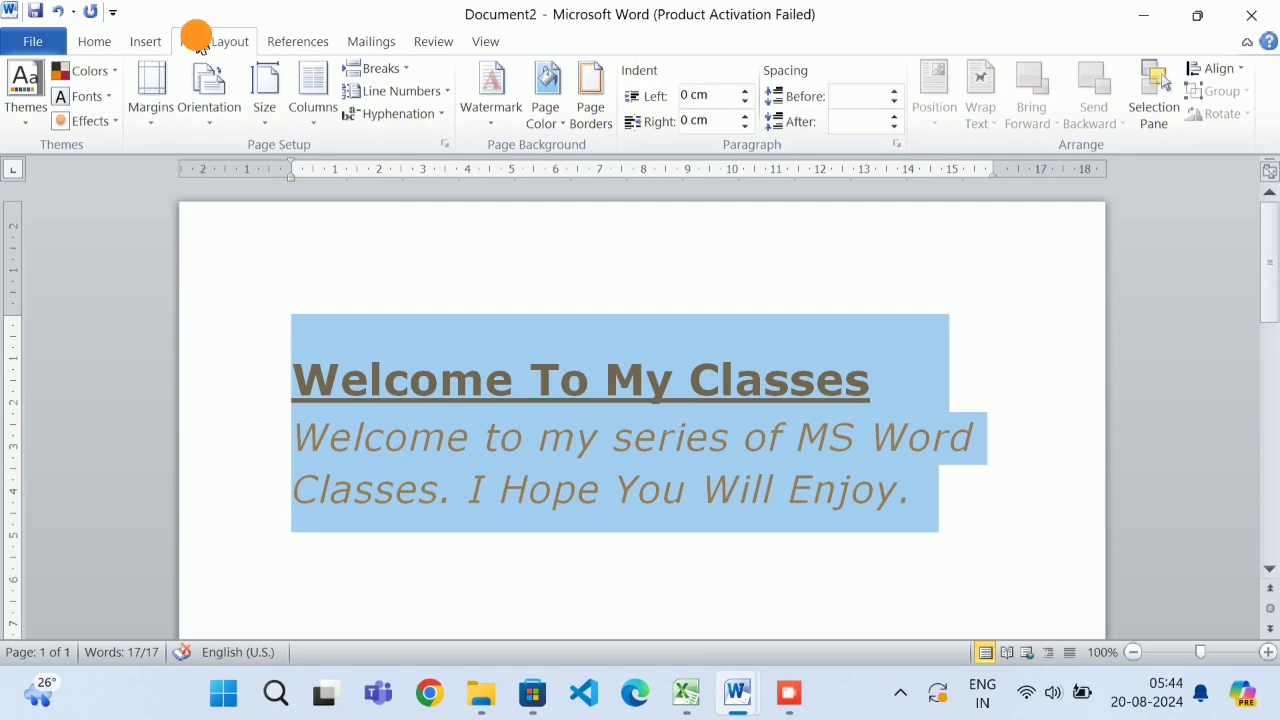
left_click(113, 73)
left_click(100, 71)
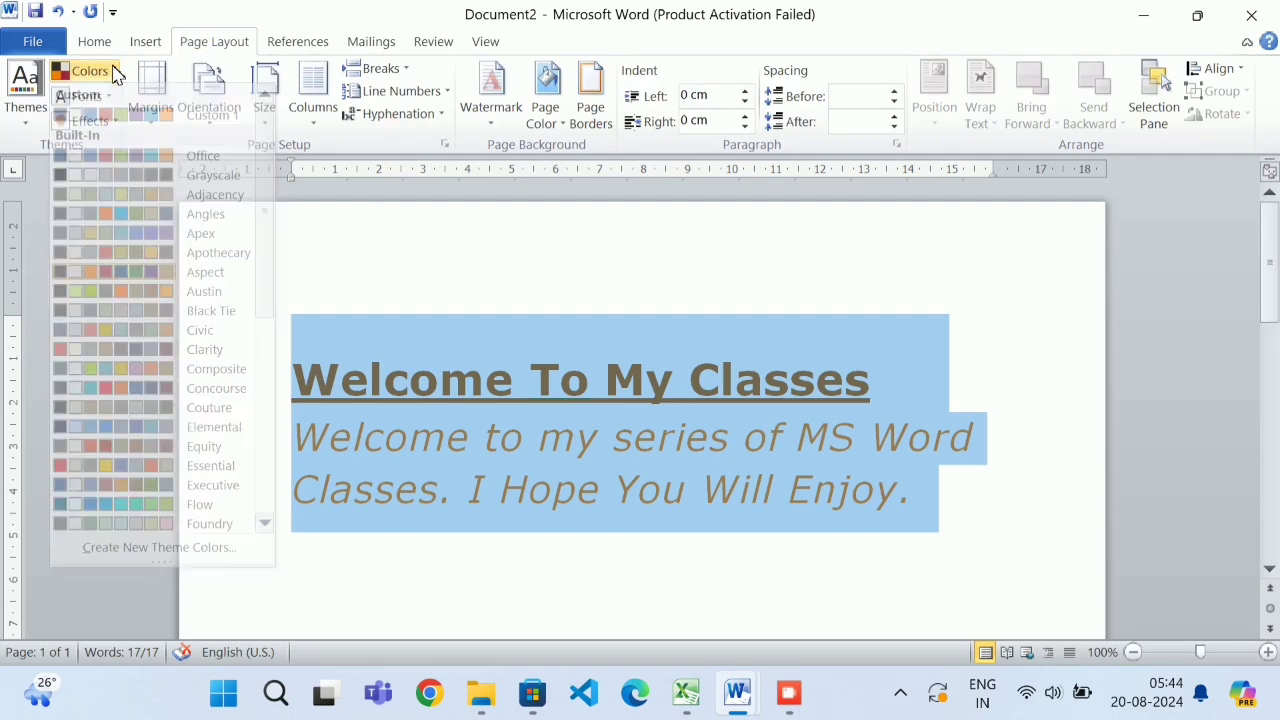
left_click(110, 96)
left_click(110, 96)
left_click(28, 88)
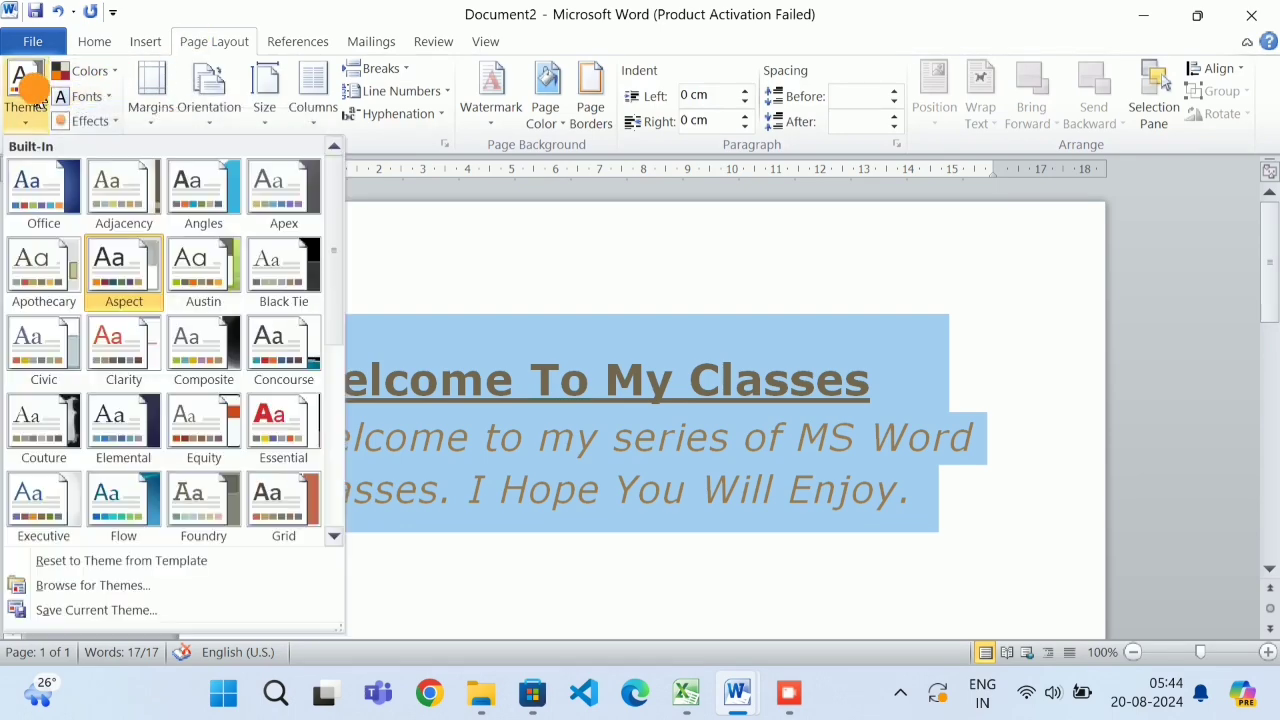
left_click(28, 88)
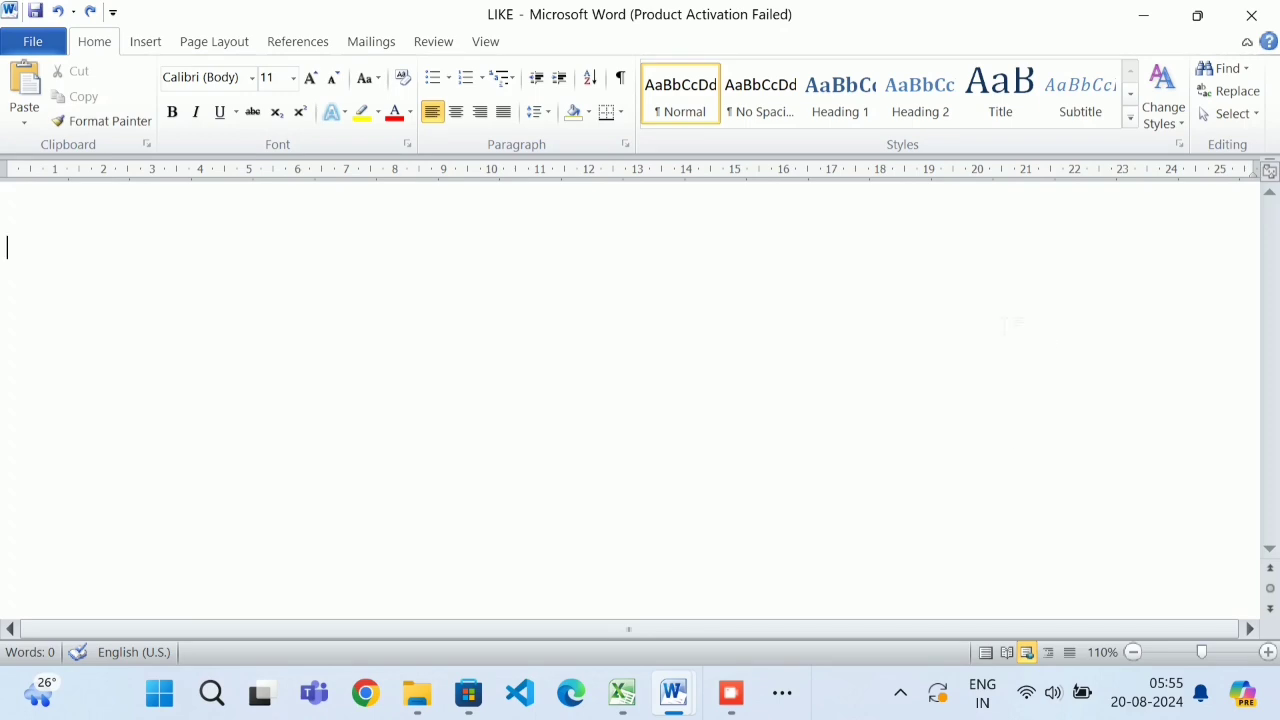
Insert the bold red 48 pt line "LIKE,SHARE AND SUBSCRIBE" in the LIKE document and highlight the word SHARE.
type("LIKE,SHARE AND SUBSCRIBE")
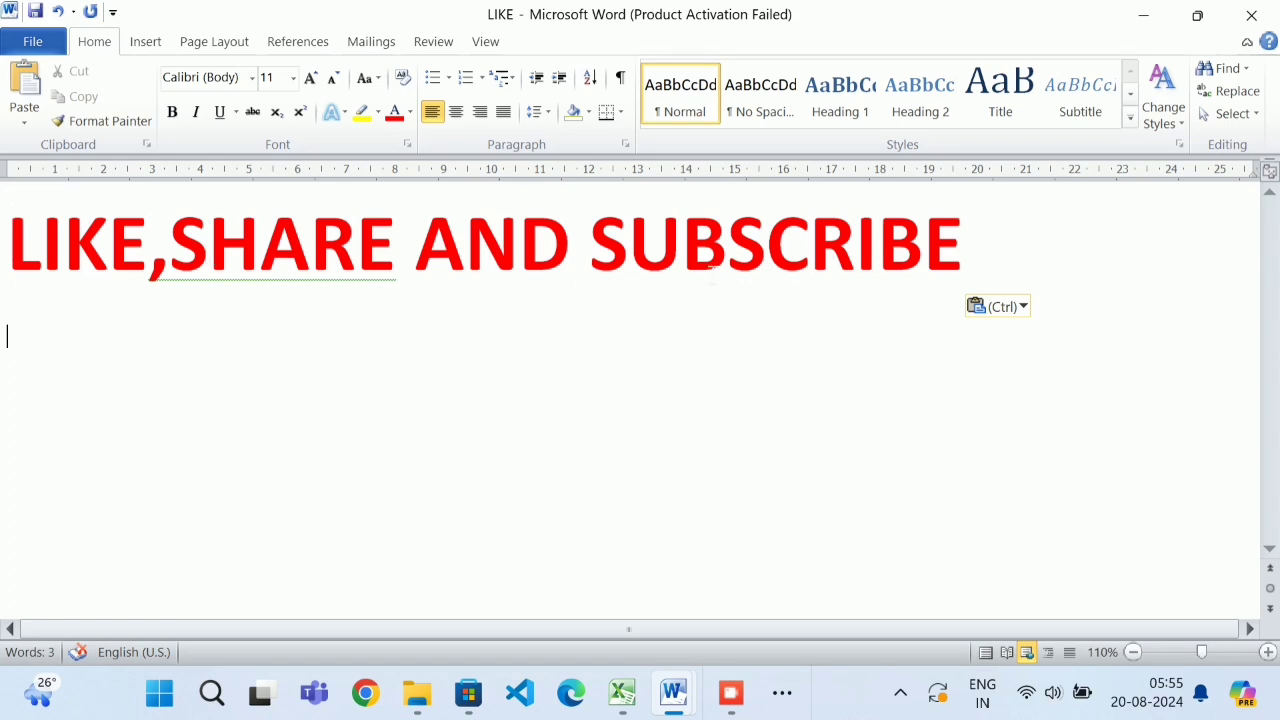
left_click_drag(1014, 250, 620, 277)
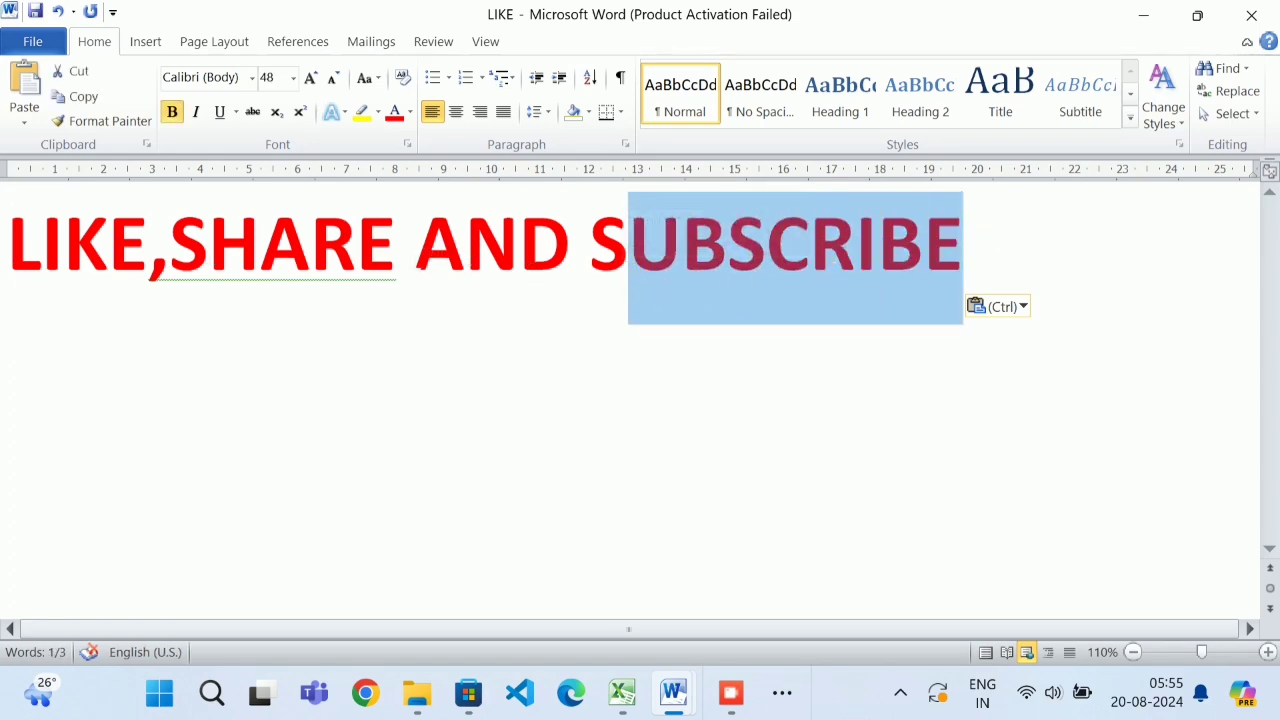
left_click_drag(395, 252, 175, 290)
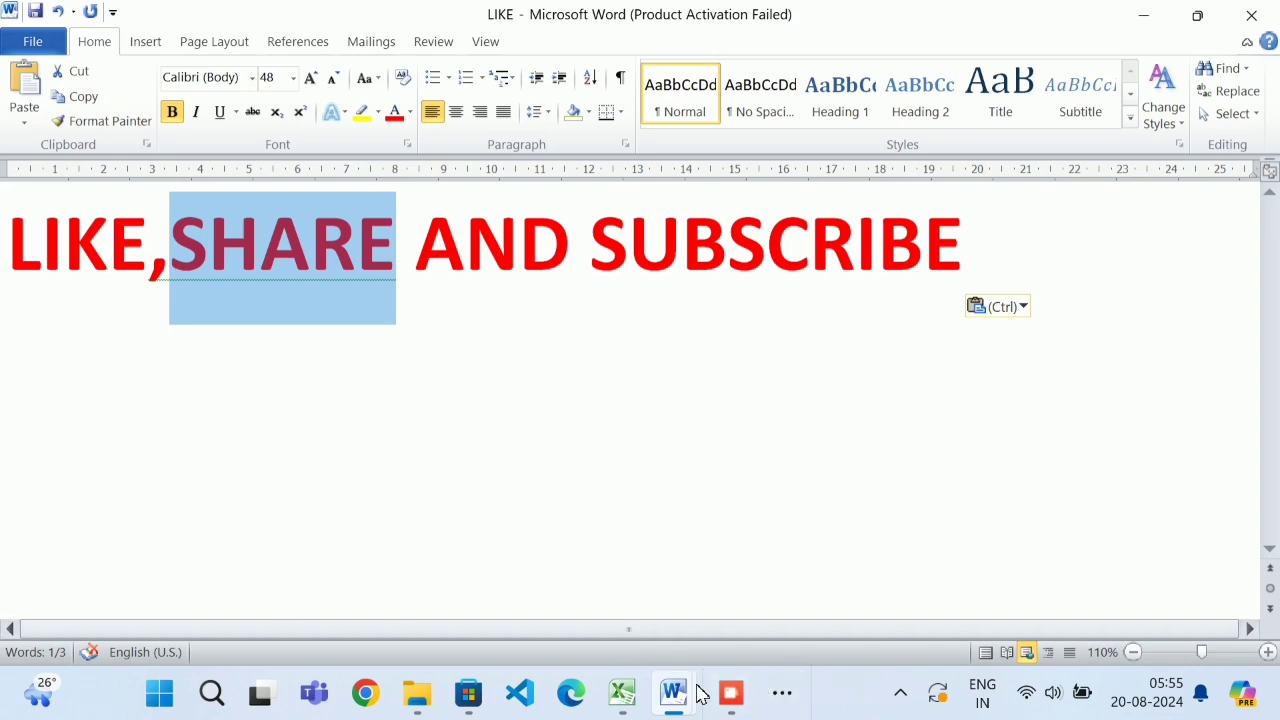
Switch to Document5 and delete its "Page Margin" heading.
mouse_move(695, 697)
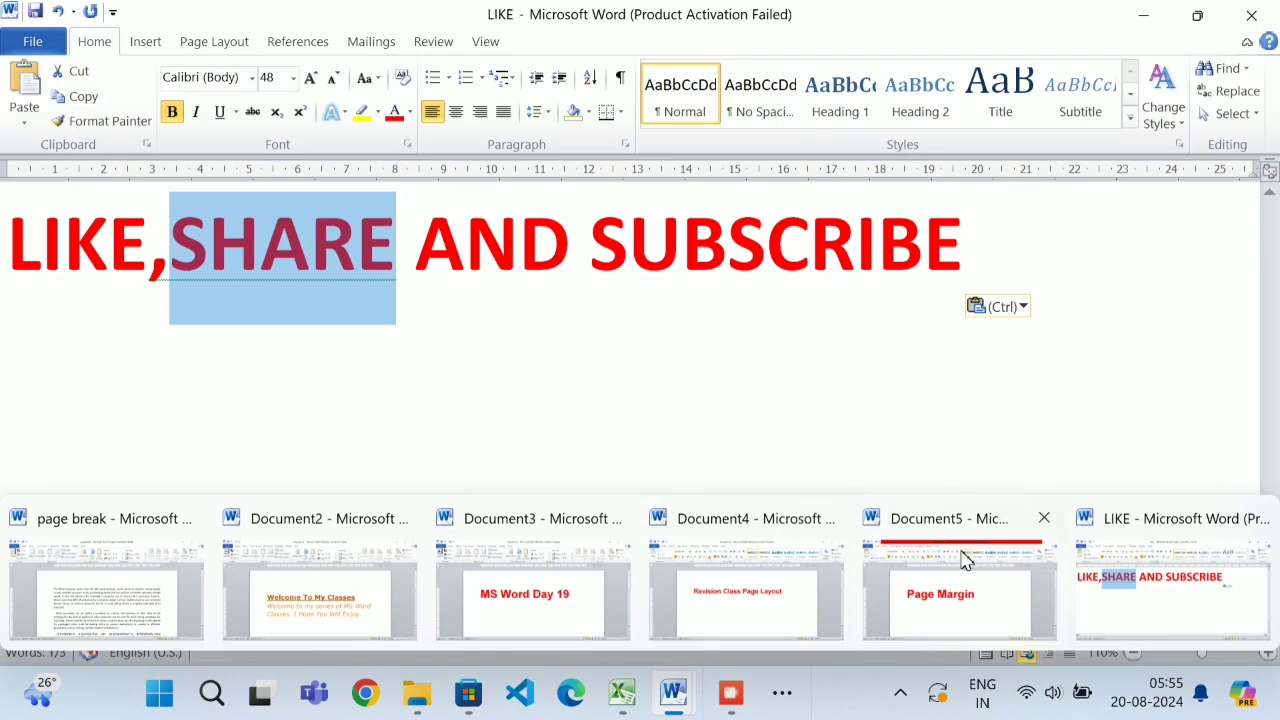
left_click(950, 608)
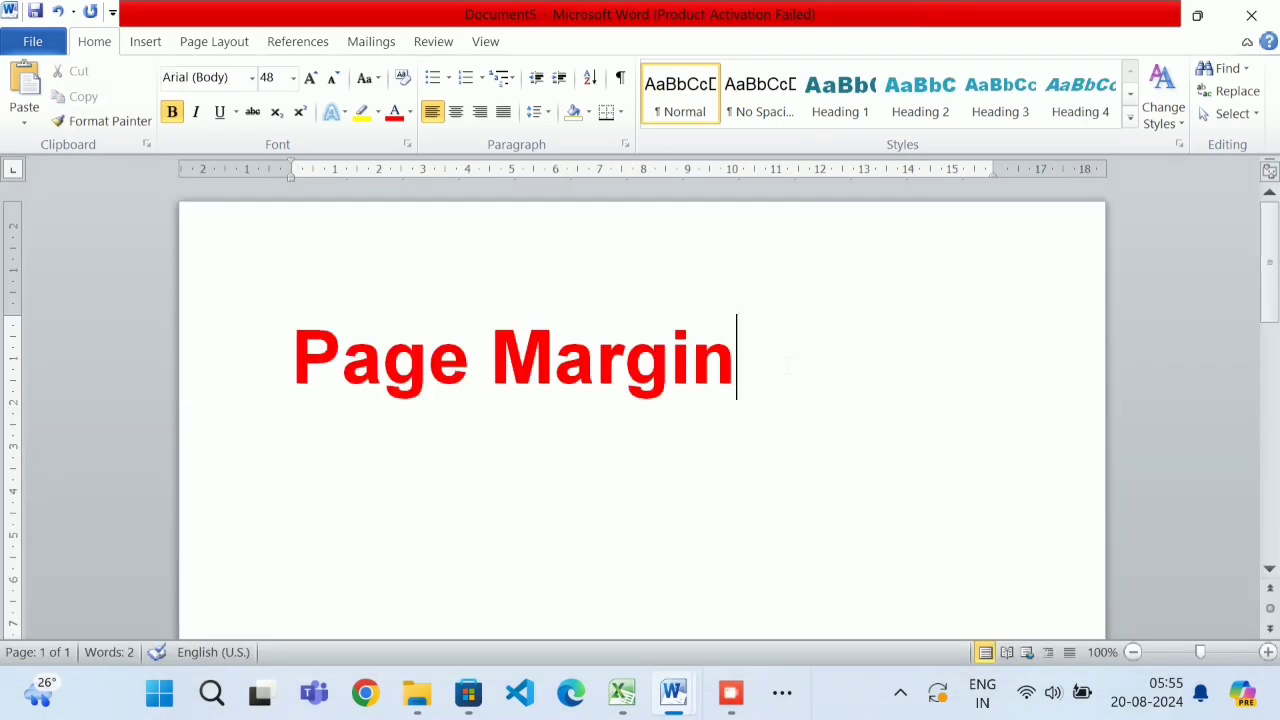
left_click(766, 361)
left_click(214, 42)
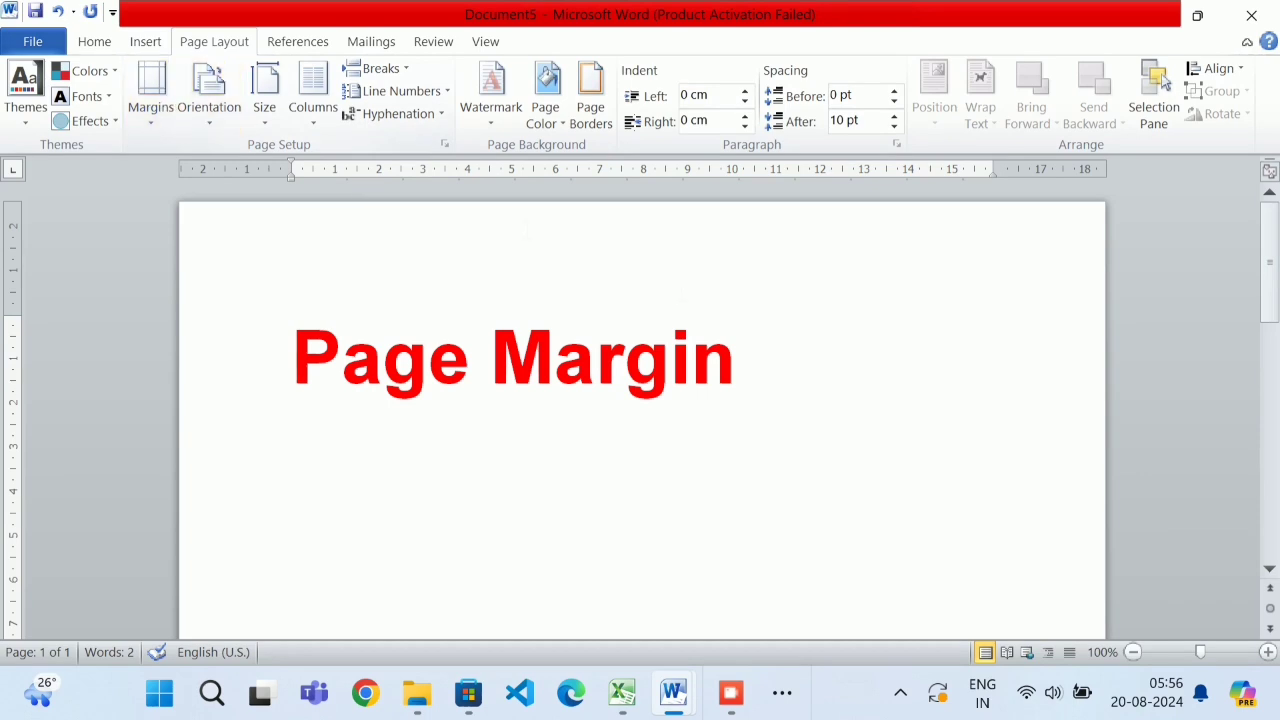
left_click_drag(783, 354, 294, 374)
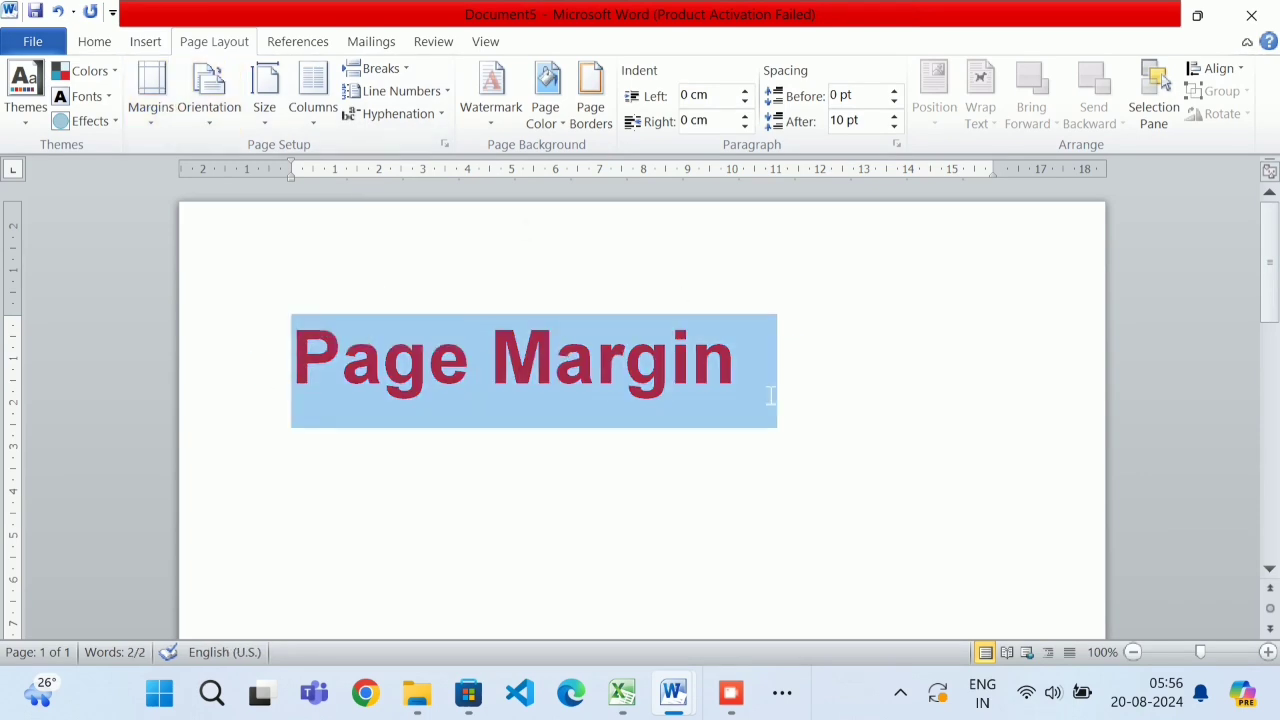
key("Delete")
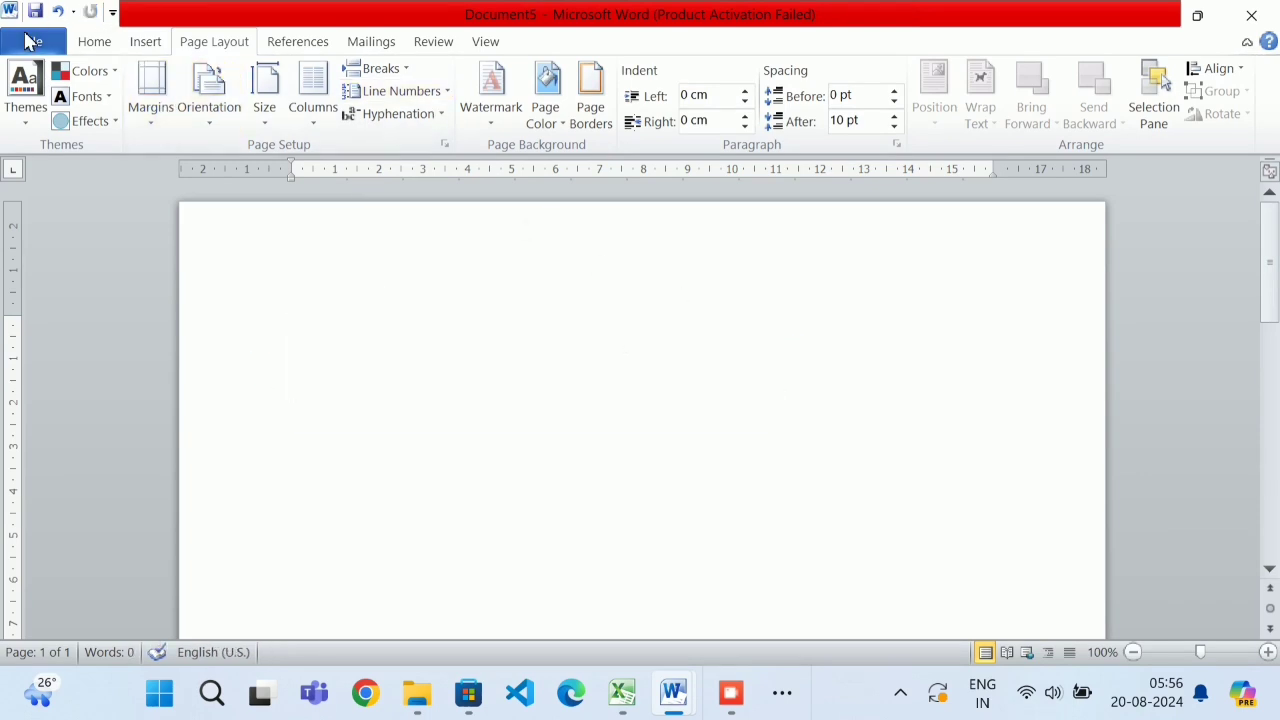
Open the document "page break1" from the MYFILE folder.
left_click(31, 41)
left_click(50, 125)
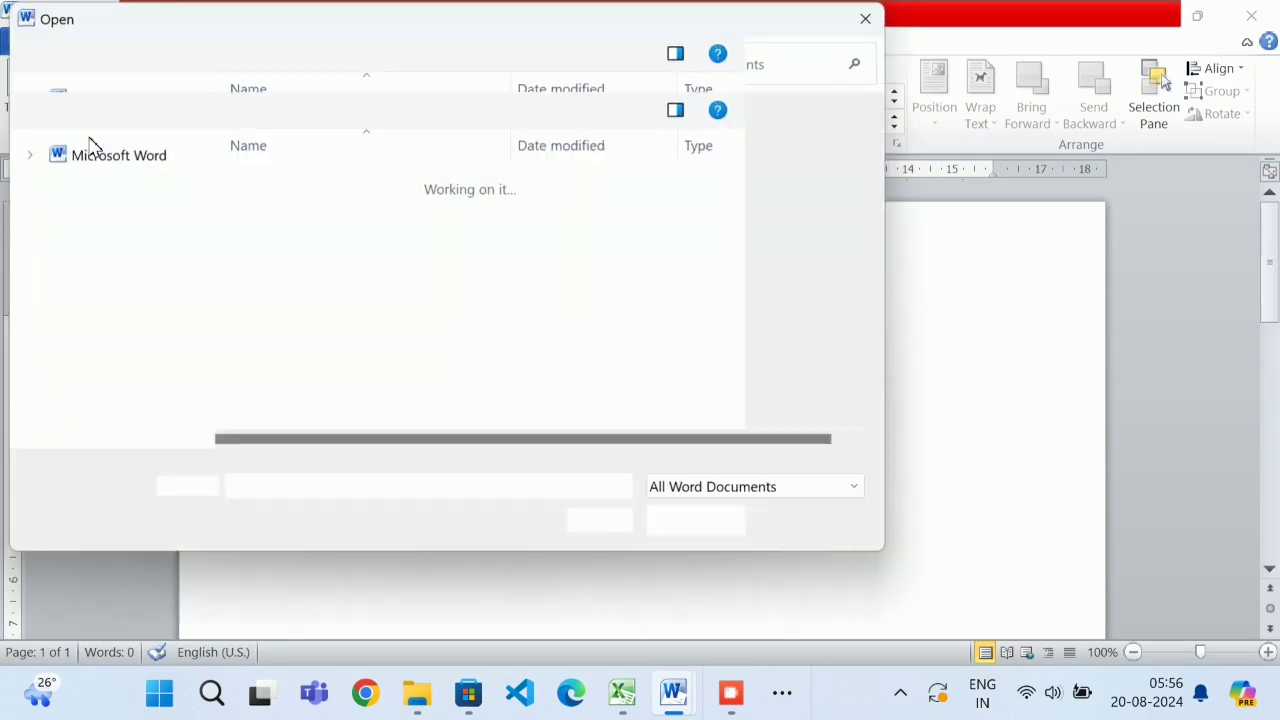
scroll(328, 246, "down", 1)
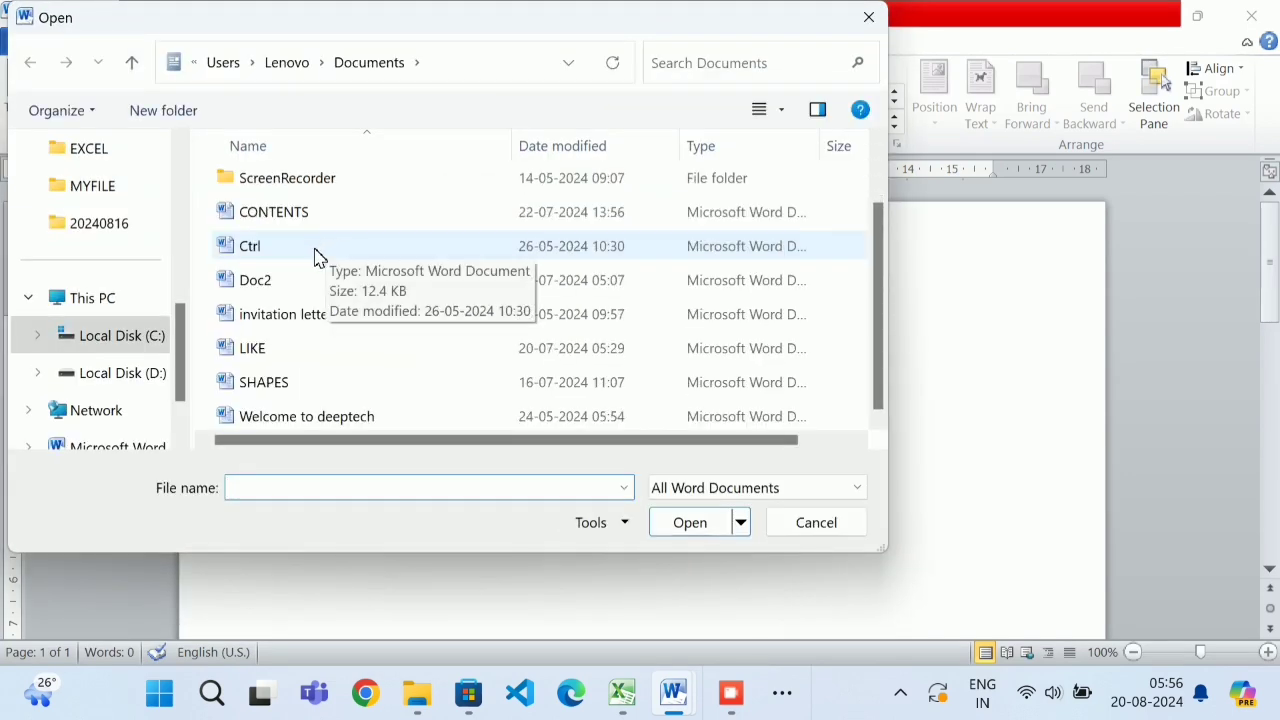
left_click(137, 190)
scroll(320, 298, "down", 3)
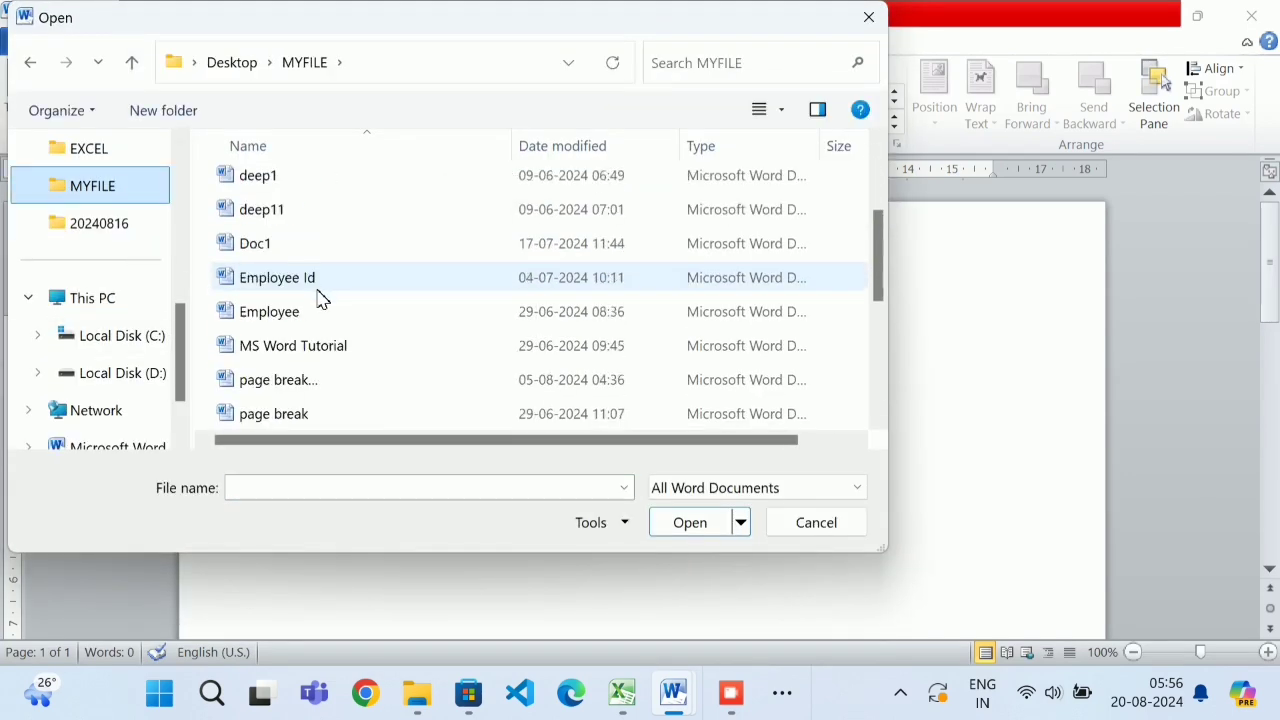
scroll(320, 298, "down", 5)
scroll(320, 298, "up", 1)
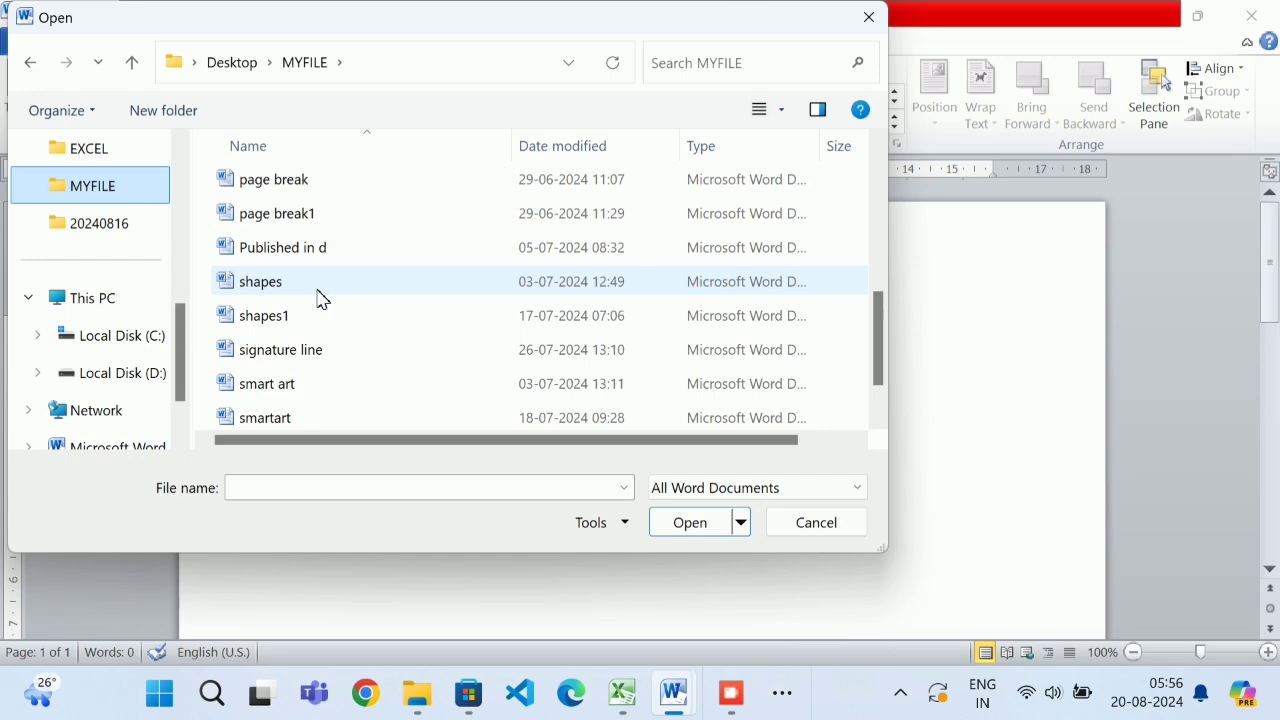
double_click(326, 213)
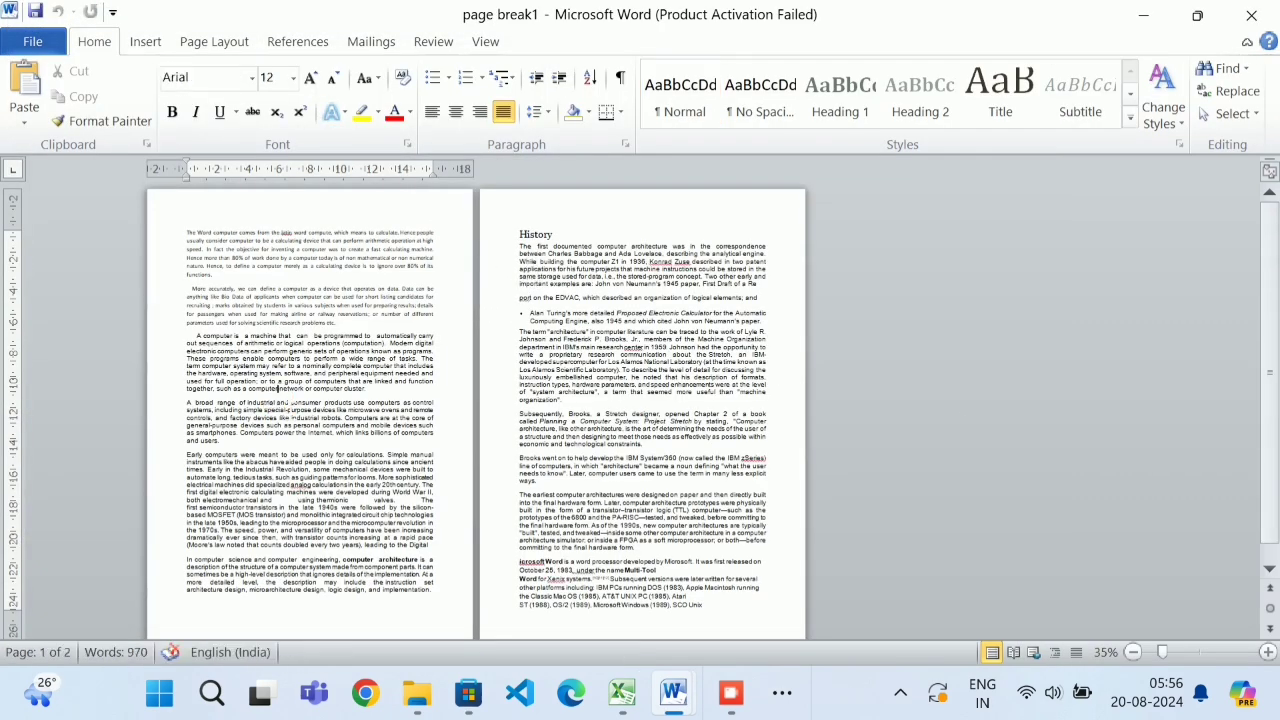
Apply the Normal margin preset, 2.54 cm on all four sides, to the page break1 document.
scroll(280, 405, "up", 7)
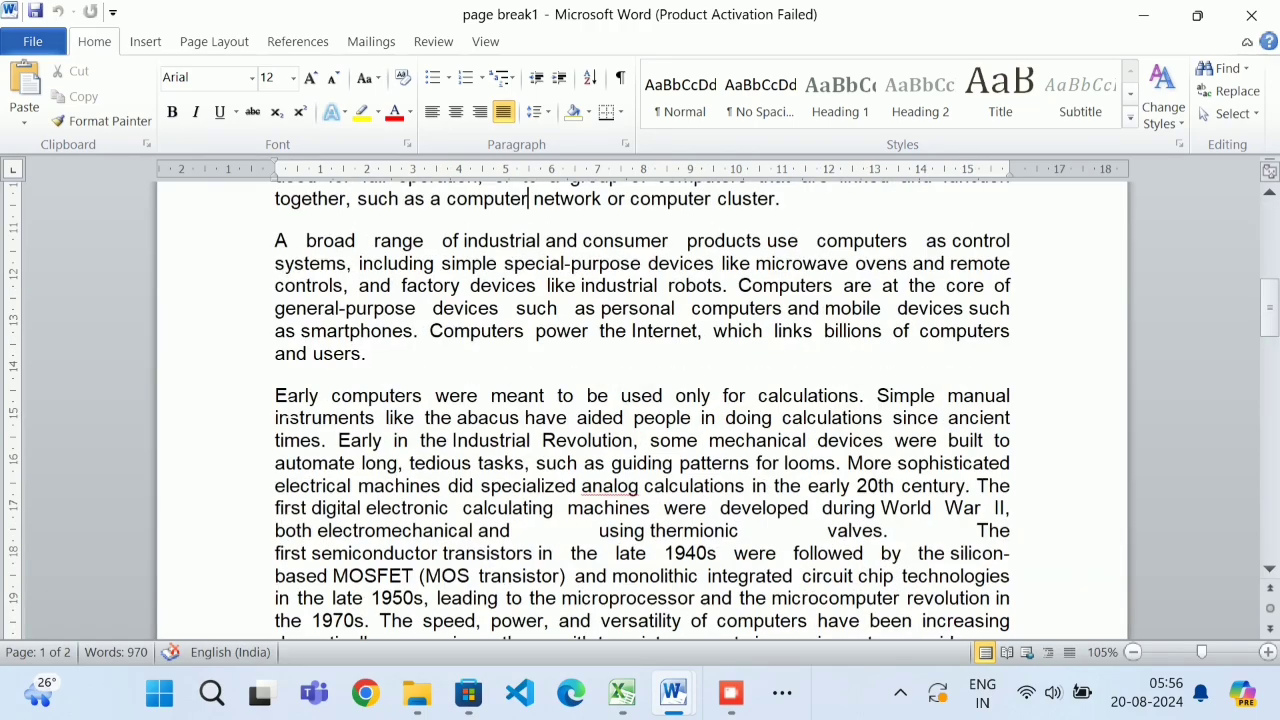
scroll(640, 410, "up", 2)
scroll(640, 410, "up", 10)
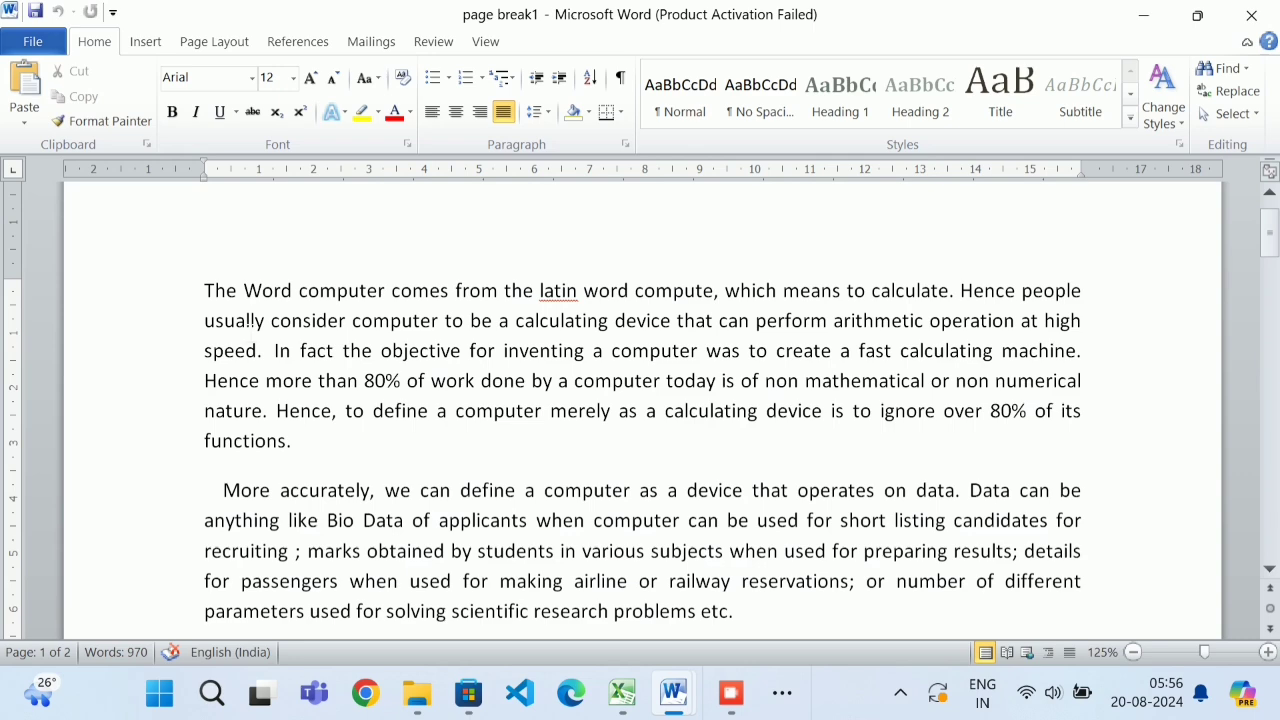
scroll(266, 331, "down", 9)
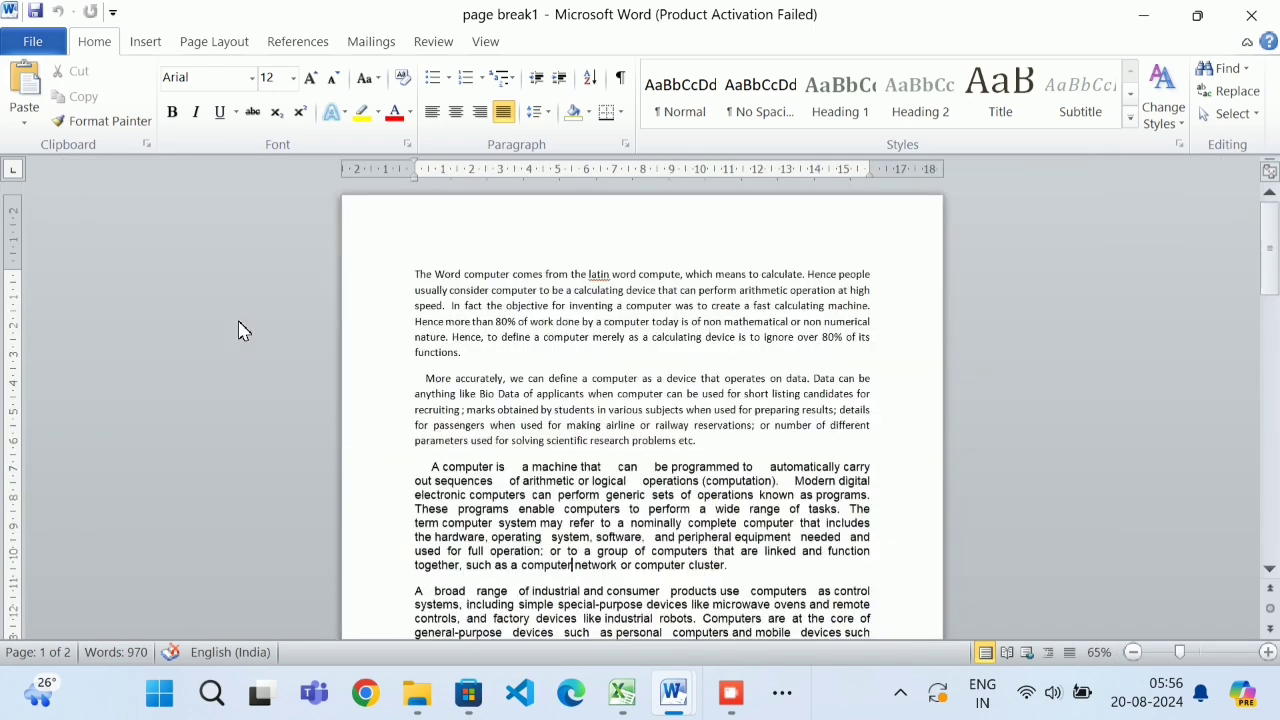
scroll(266, 331, "down", 1)
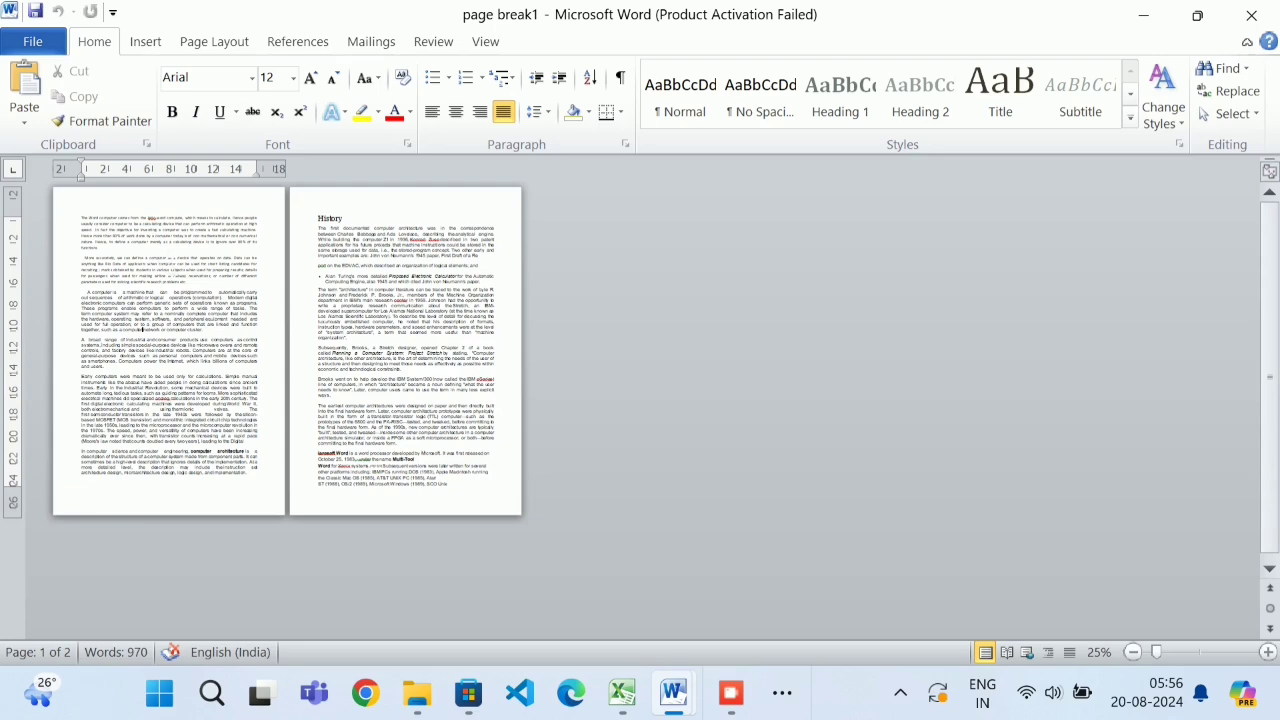
scroll(188, 270, "up", 3, "ctrl")
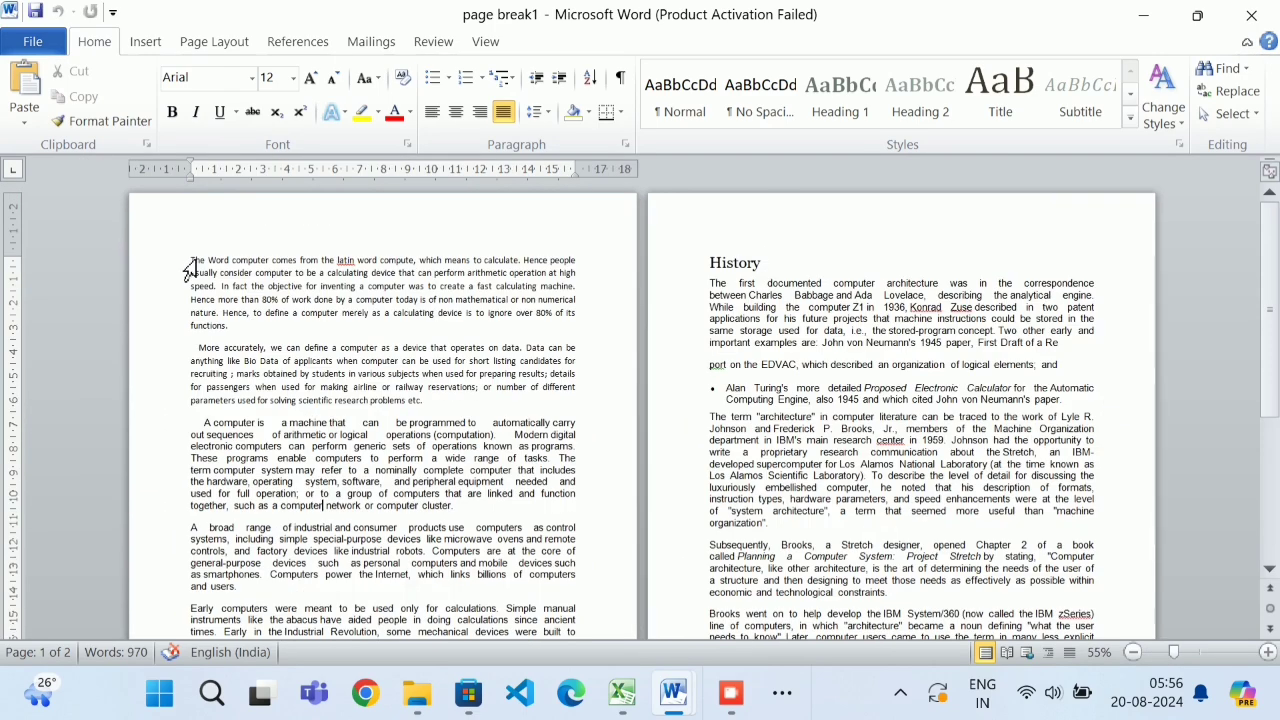
scroll(188, 270, "up", 1, "ctrl")
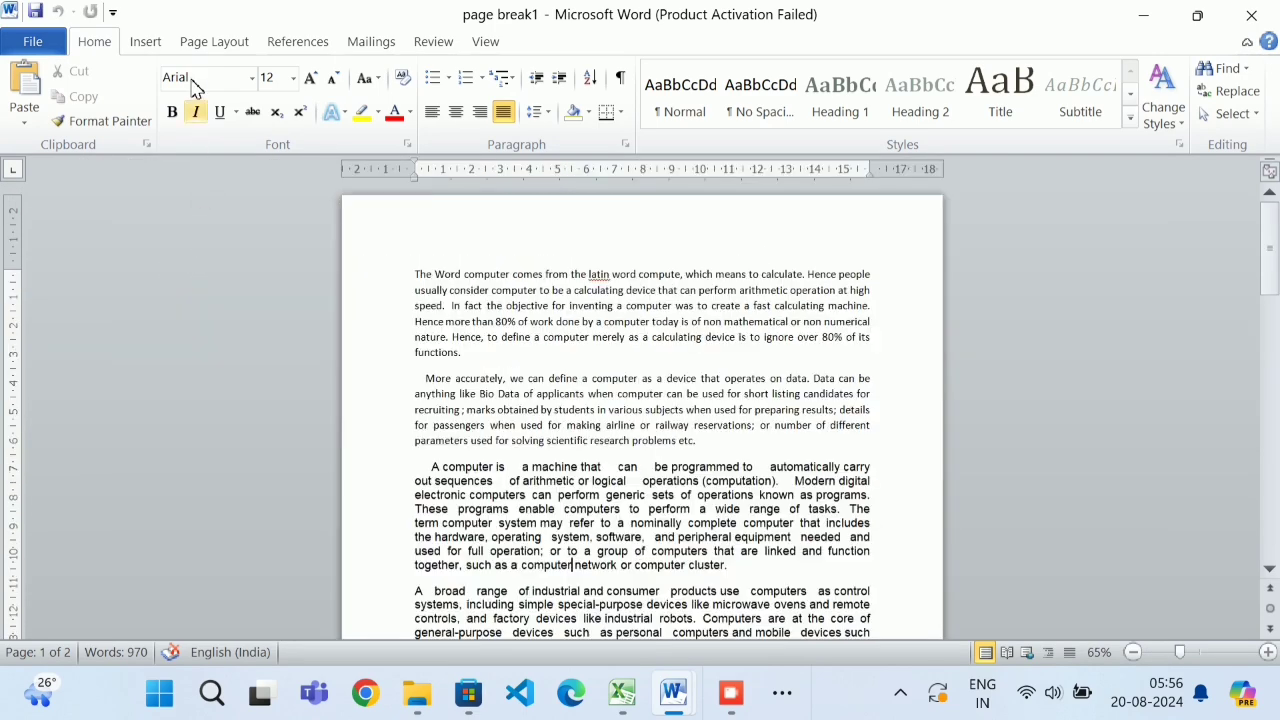
left_click(222, 40)
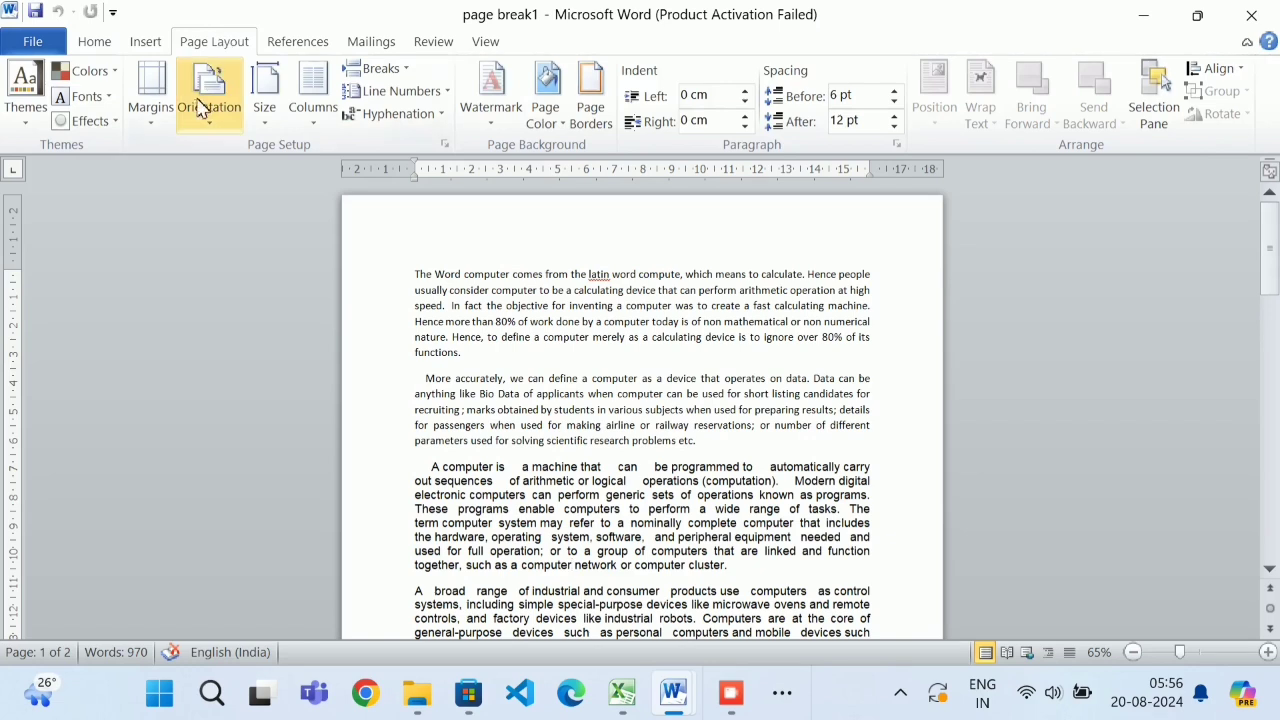
left_click(160, 128)
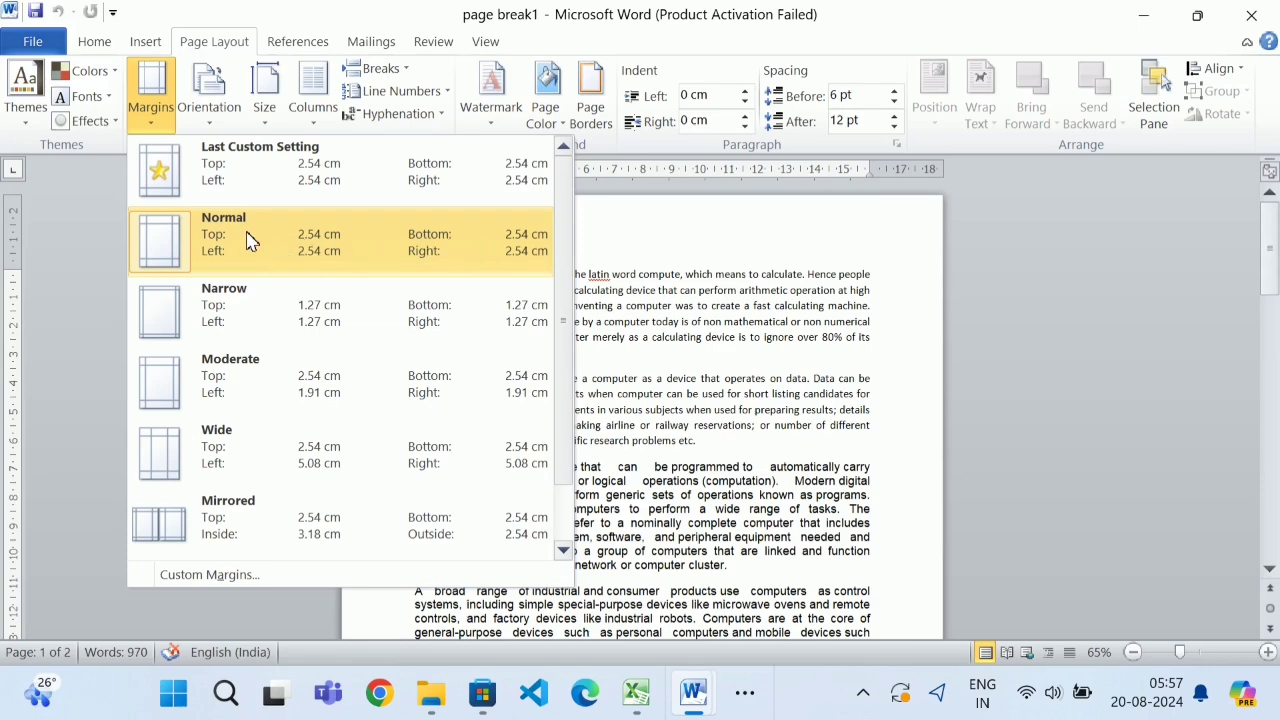
left_click(430, 250)
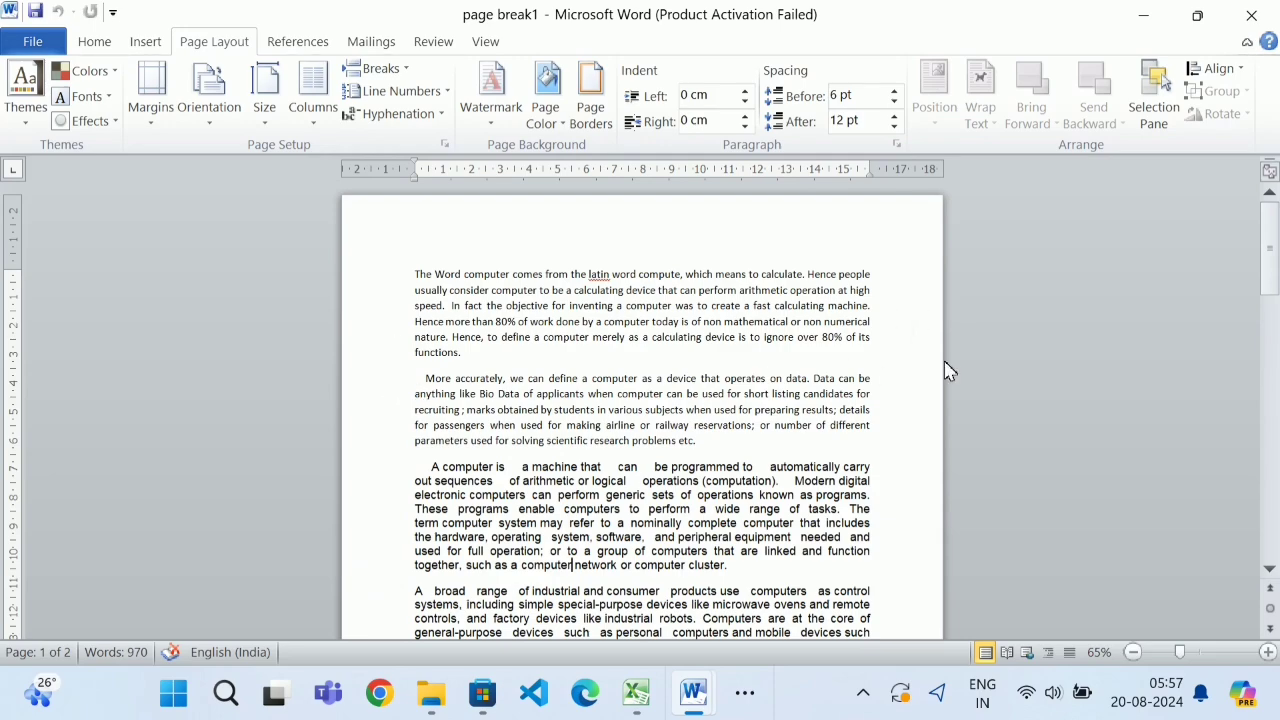
Apply the Narrow margin preset, 1.27 cm on all four sides, to the page break1 document.
scroll(607, 321, "down", 10)
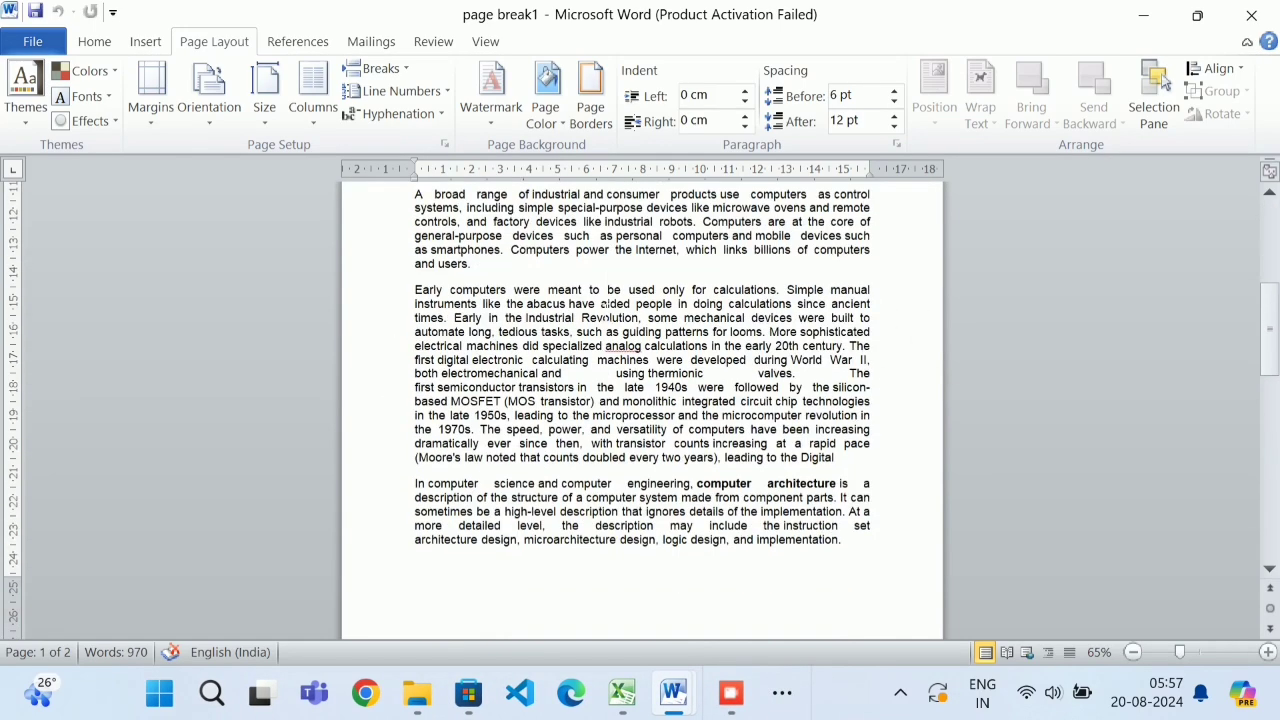
scroll(607, 321, "up", 10)
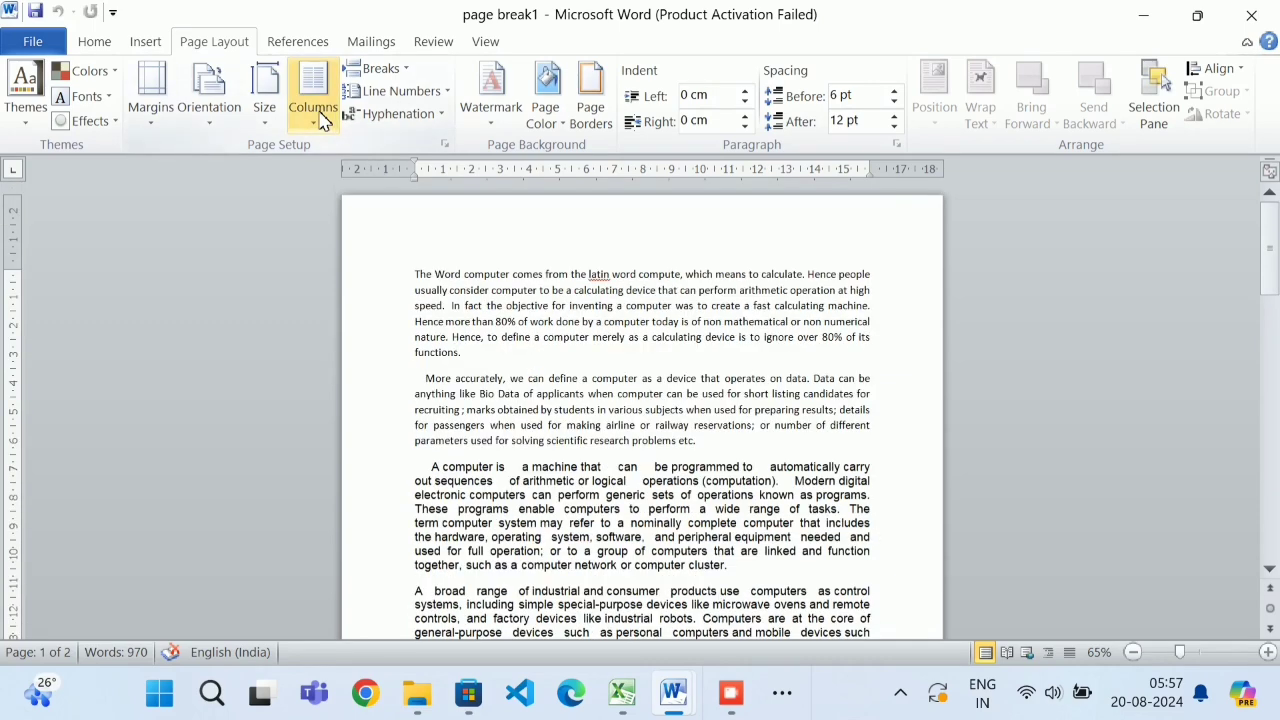
left_click(150, 110)
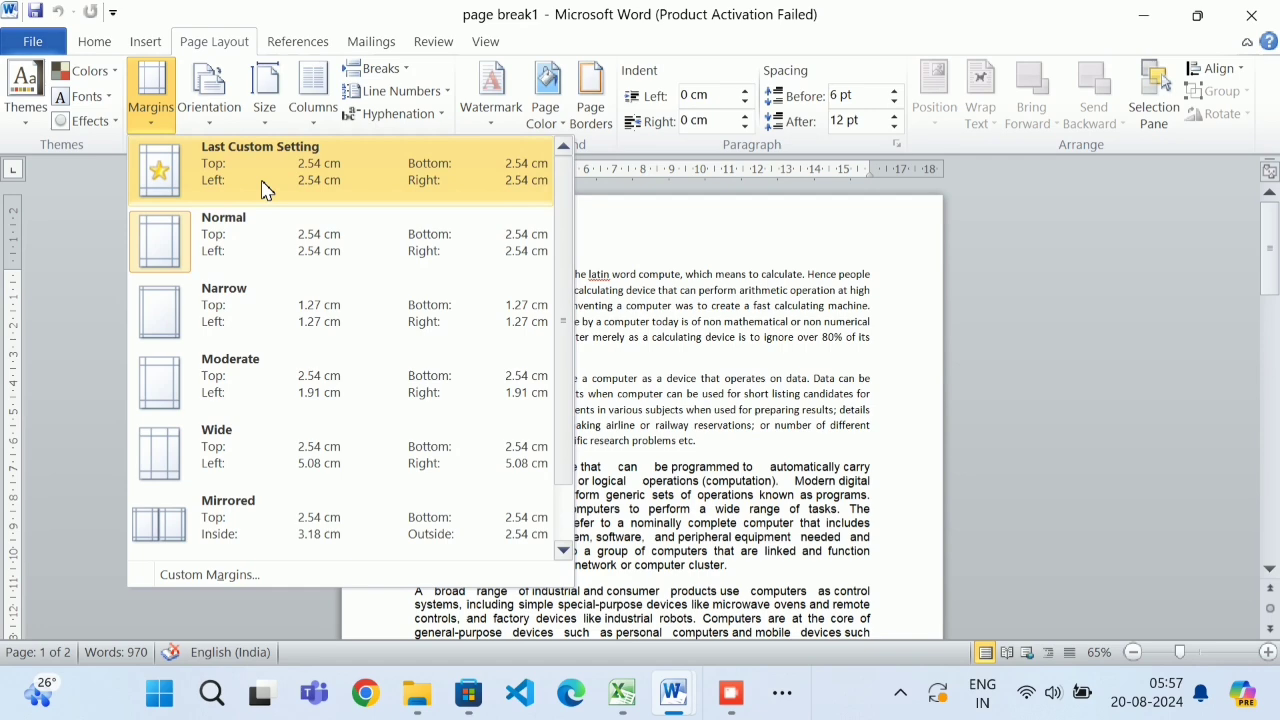
left_click(300, 316)
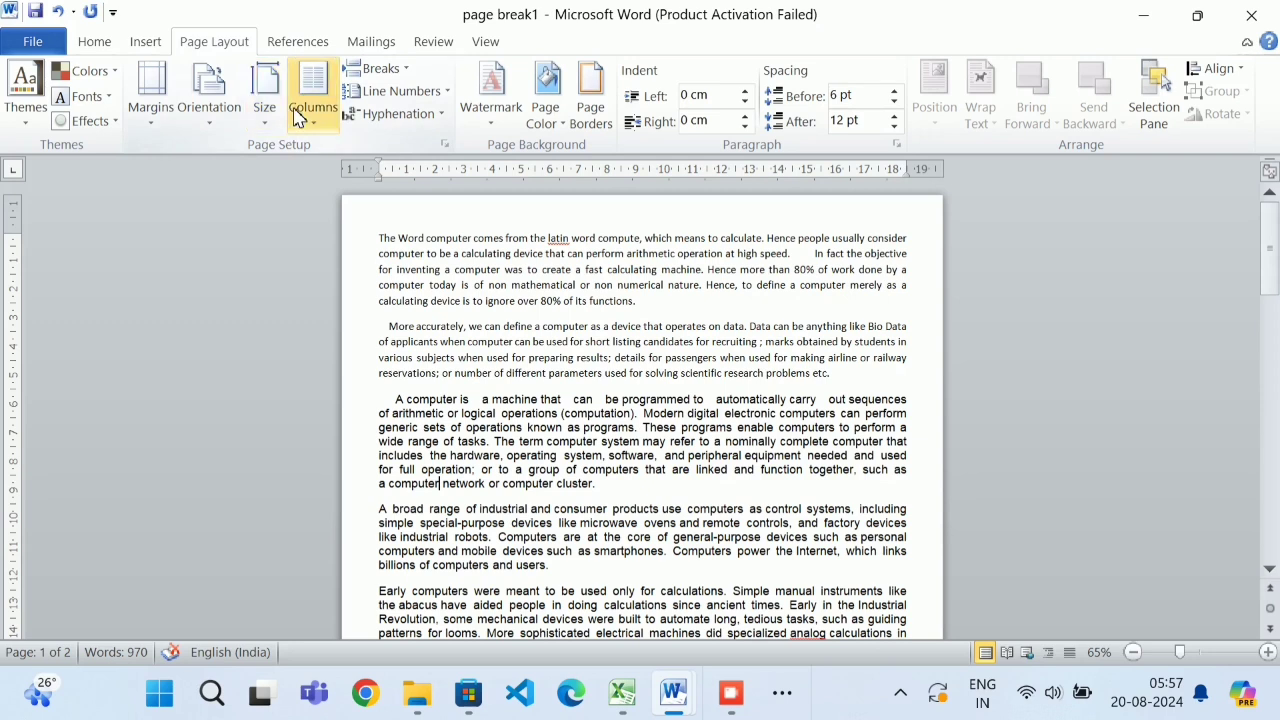
left_click(151, 95)
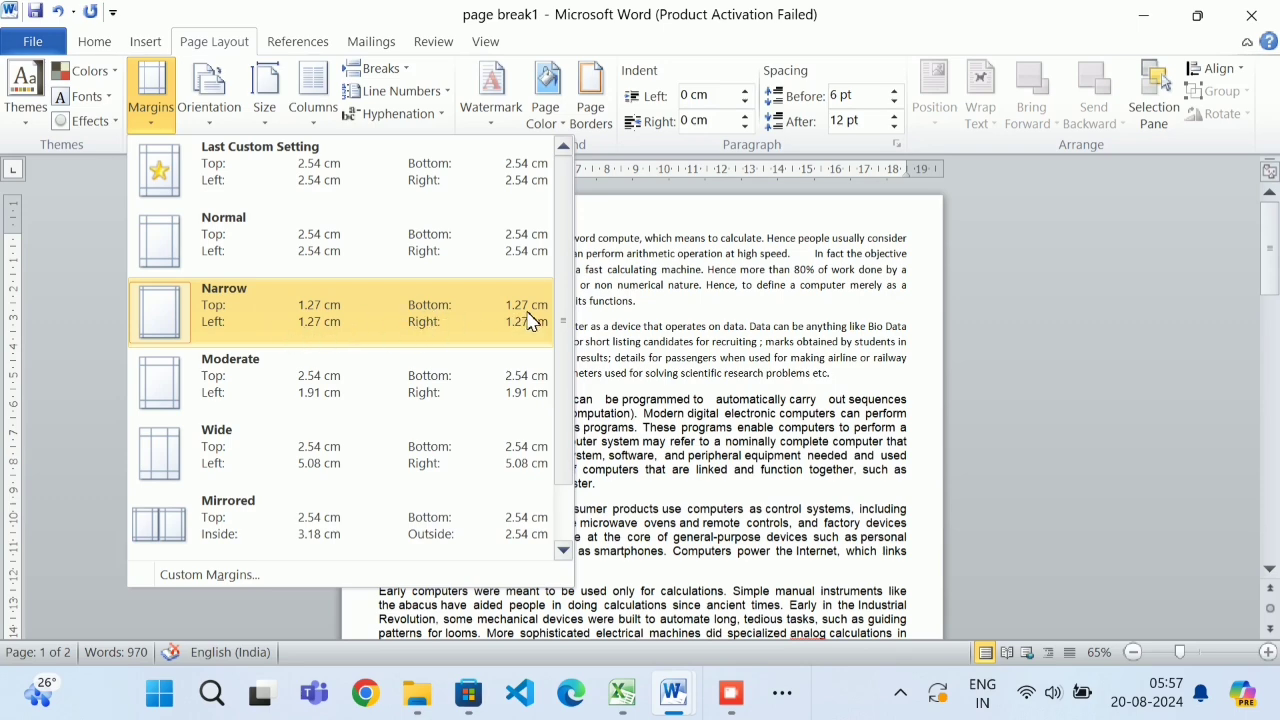
left_click(665, 273)
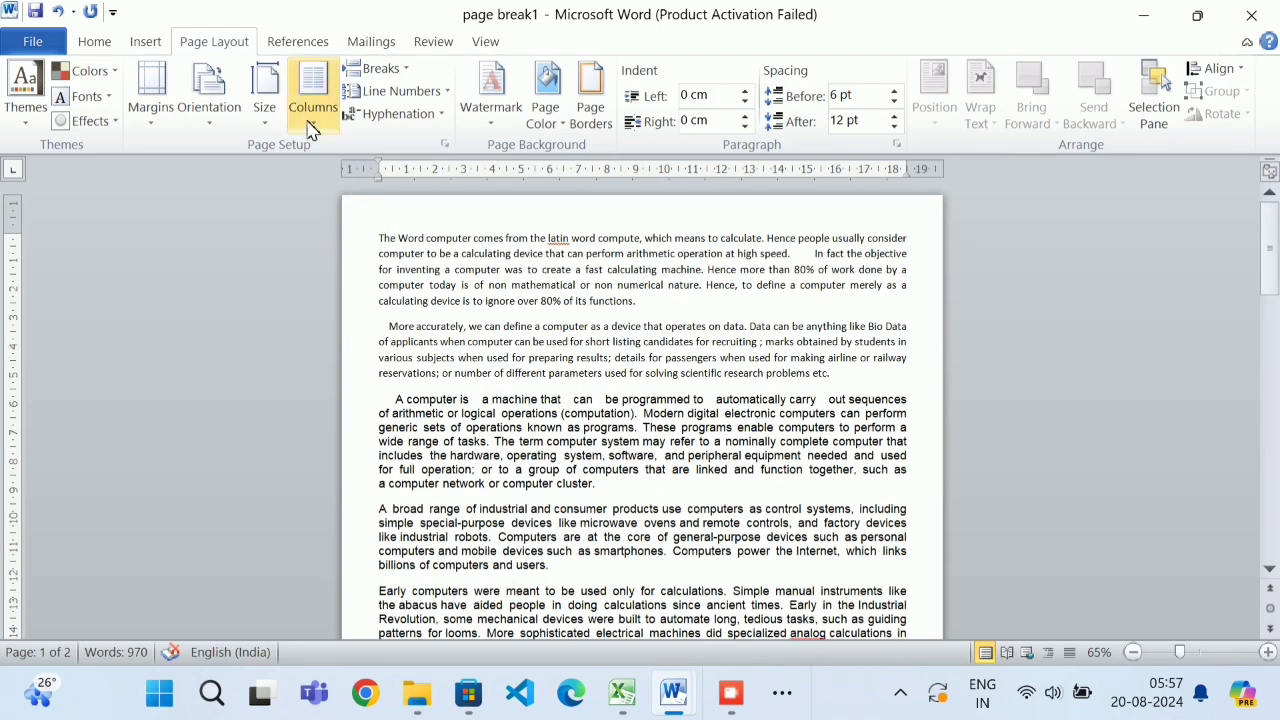
Apply the Moderate margin preset, 2.54 cm top and bottom and 1.91 cm left and right, and review the page.
left_click(166, 118)
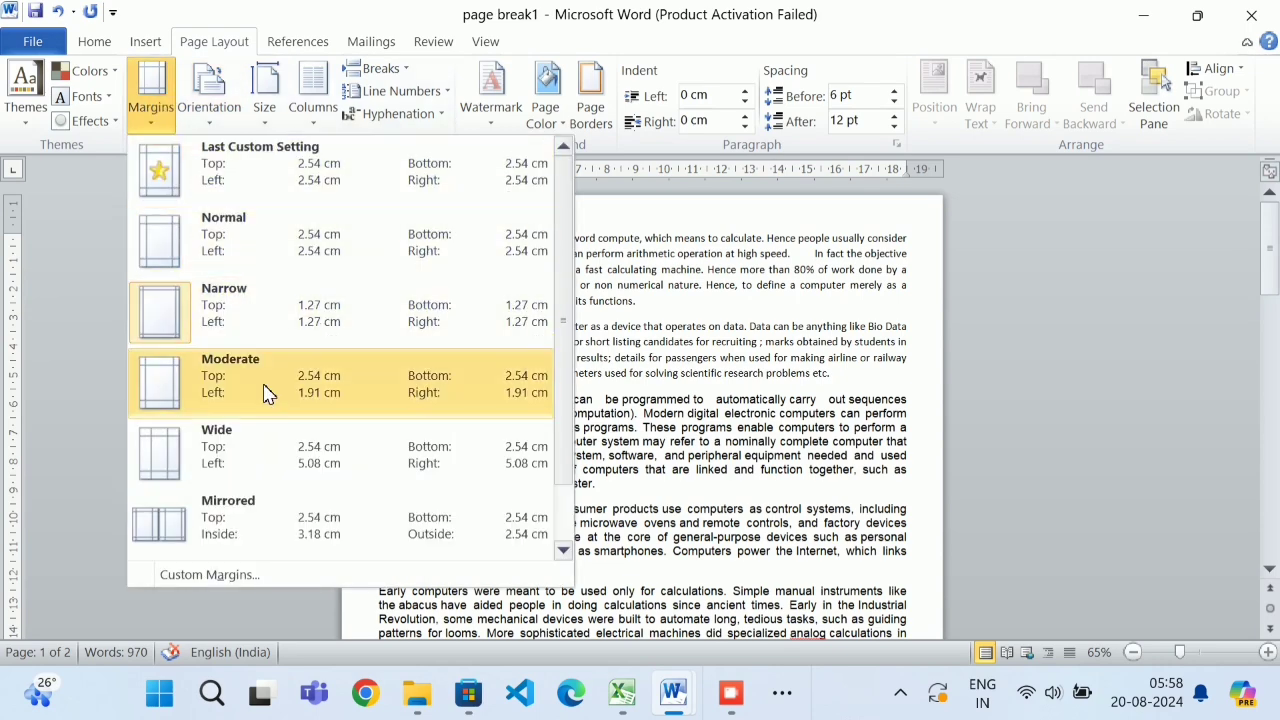
left_click(265, 392)
left_click(165, 118)
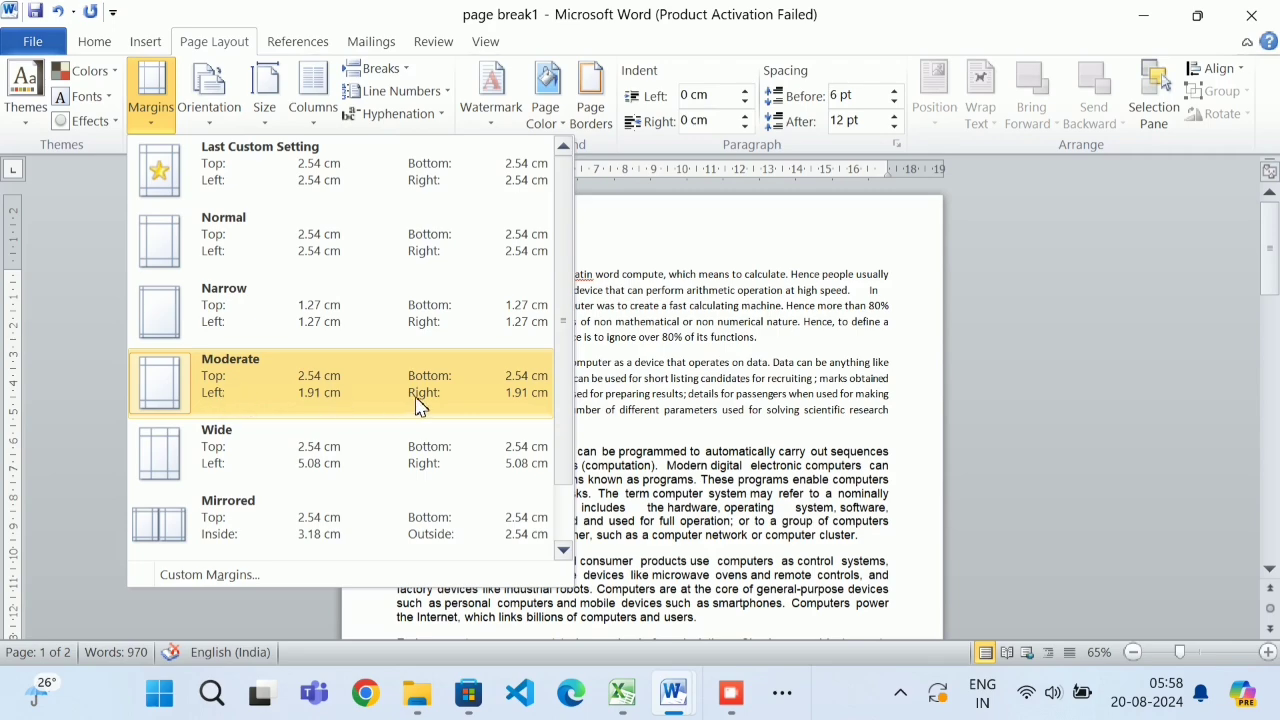
left_click(848, 362)
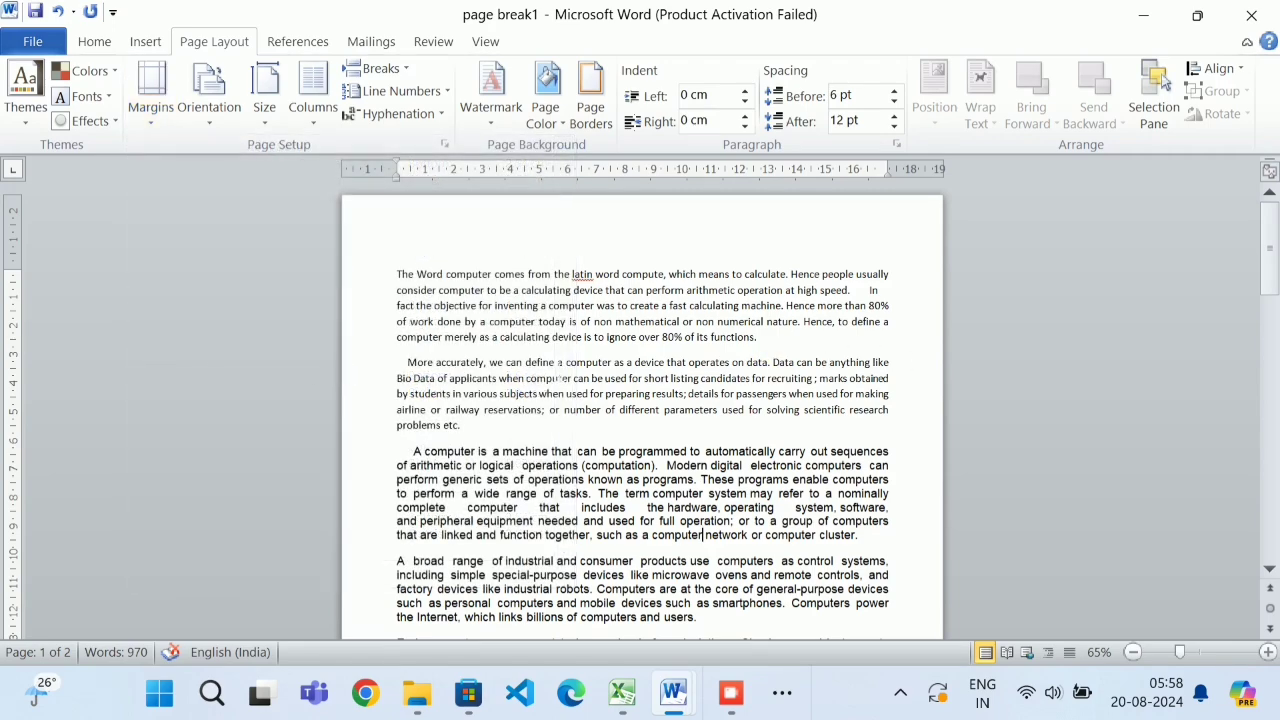
scroll(640, 410, "down", 8)
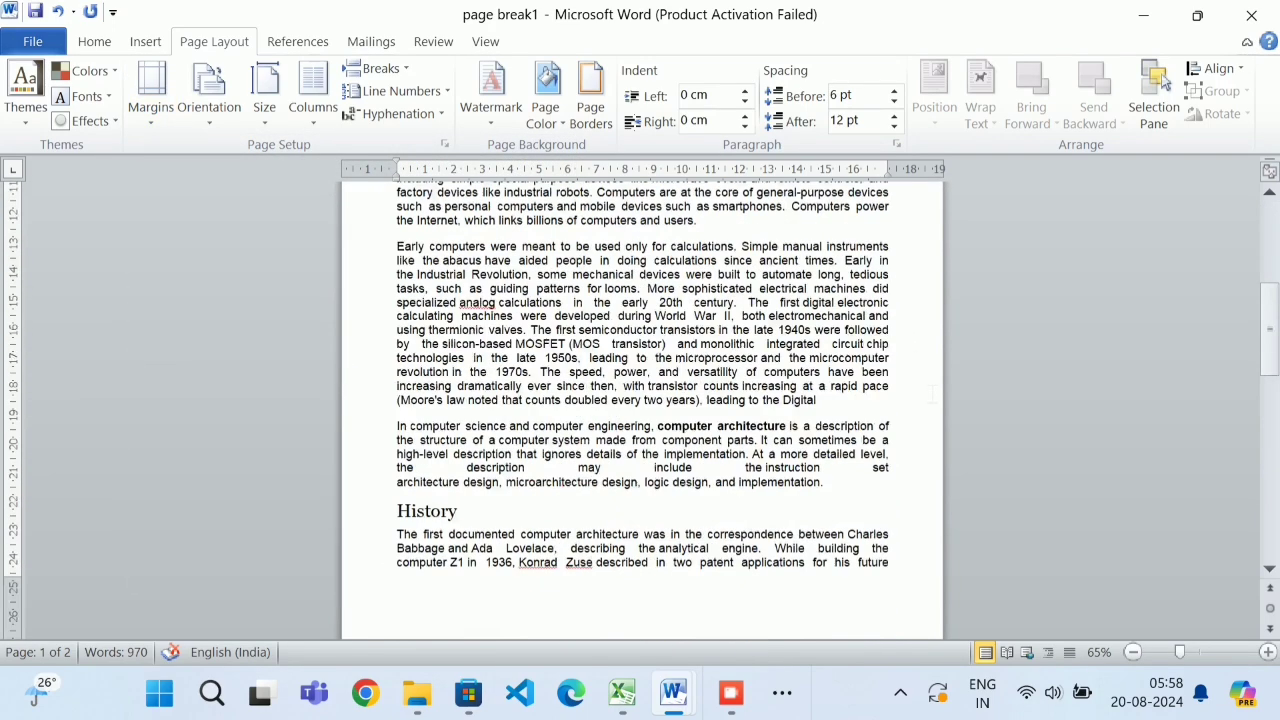
scroll(640, 410, "up", 8)
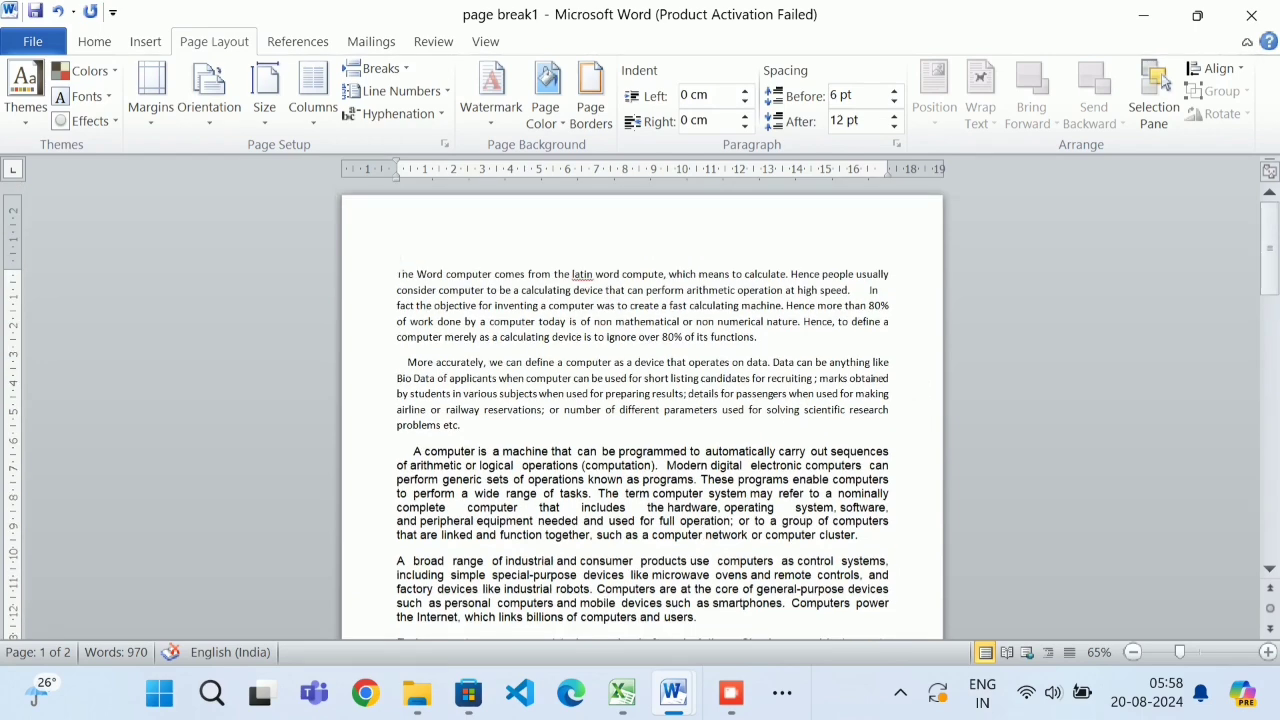
Apply the Wide margin preset, 2.54 cm top and bottom and 5.08 cm left and right, and select the first paragraph.
left_click(168, 110)
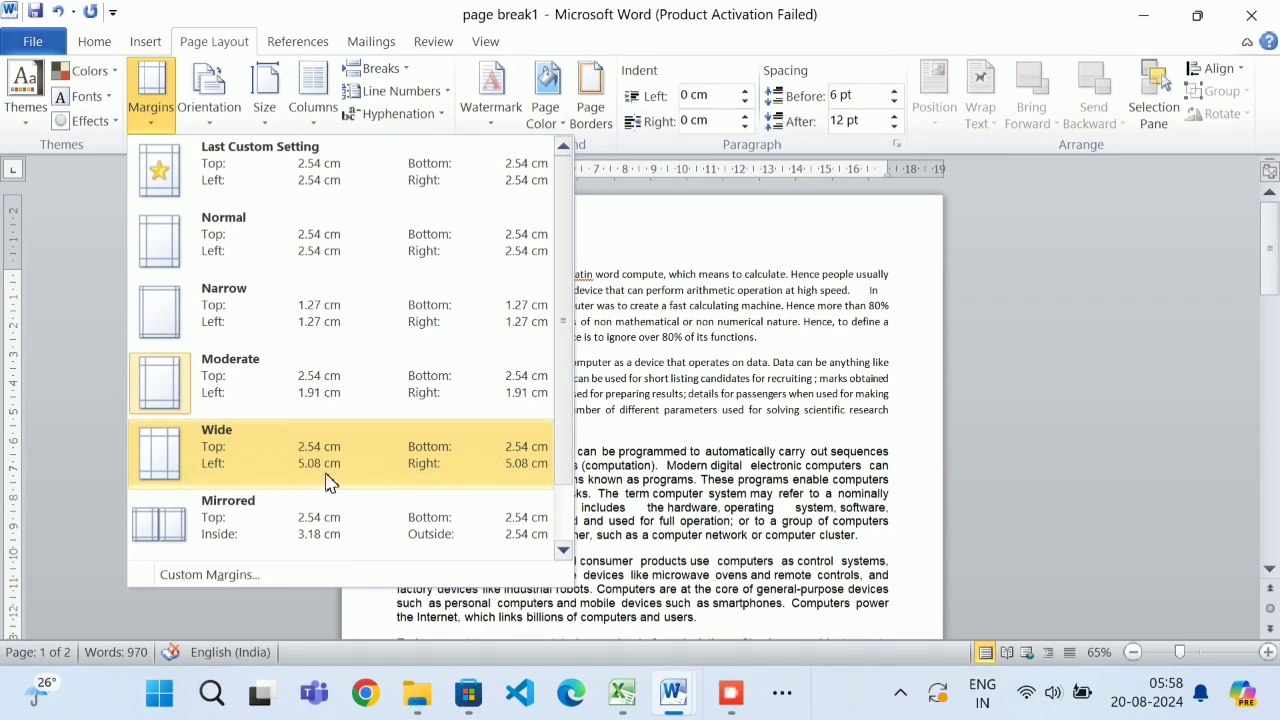
left_click(458, 466)
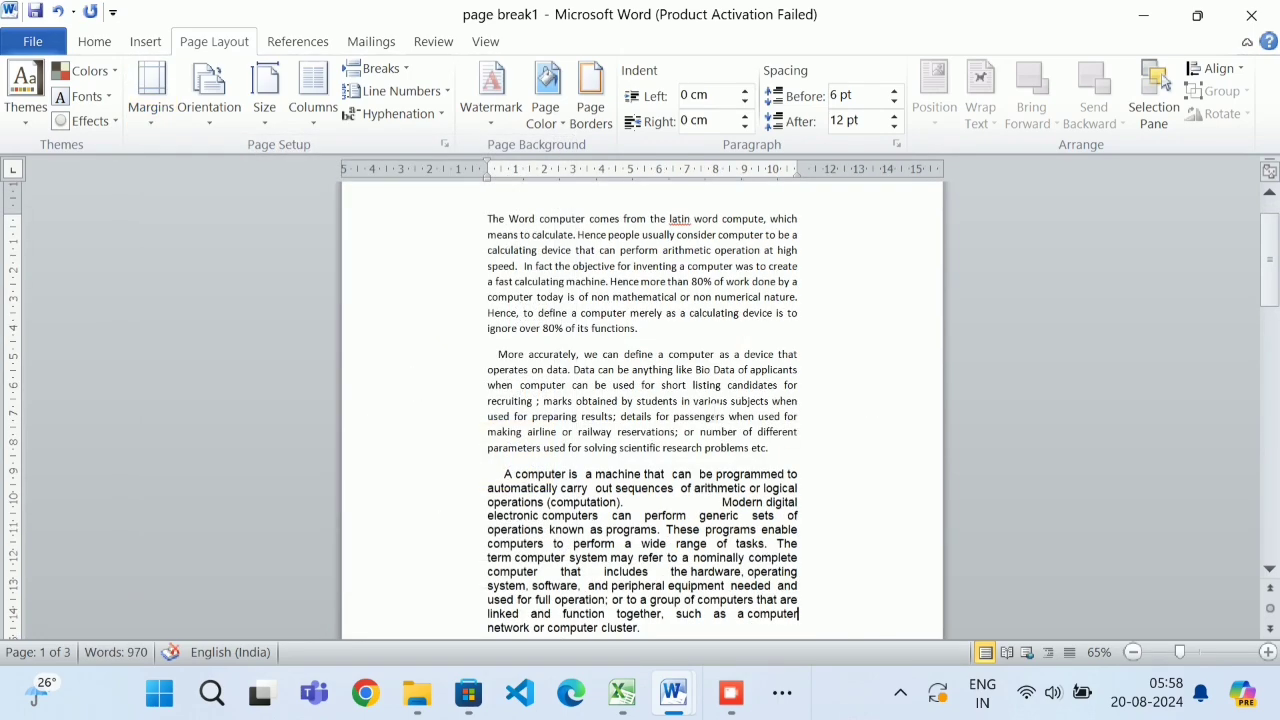
scroll(712, 405, "up", 1)
scroll(642, 410, "down", 5)
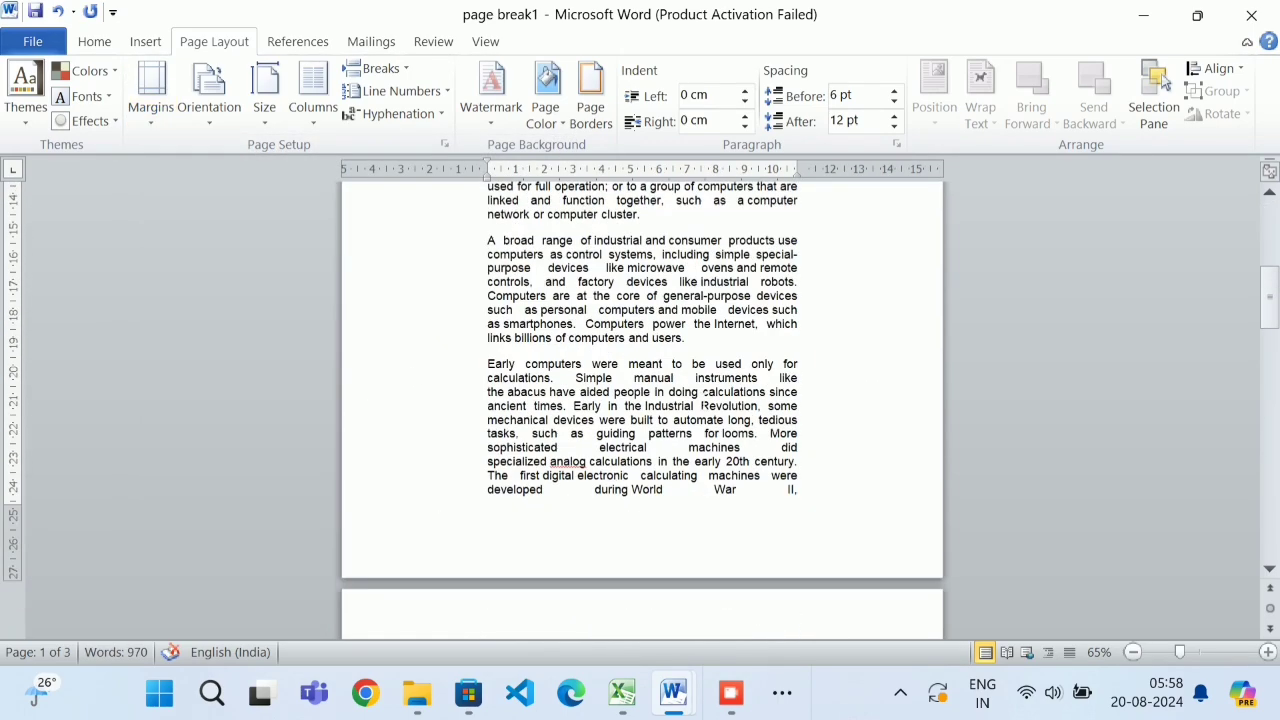
scroll(642, 410, "up", 6)
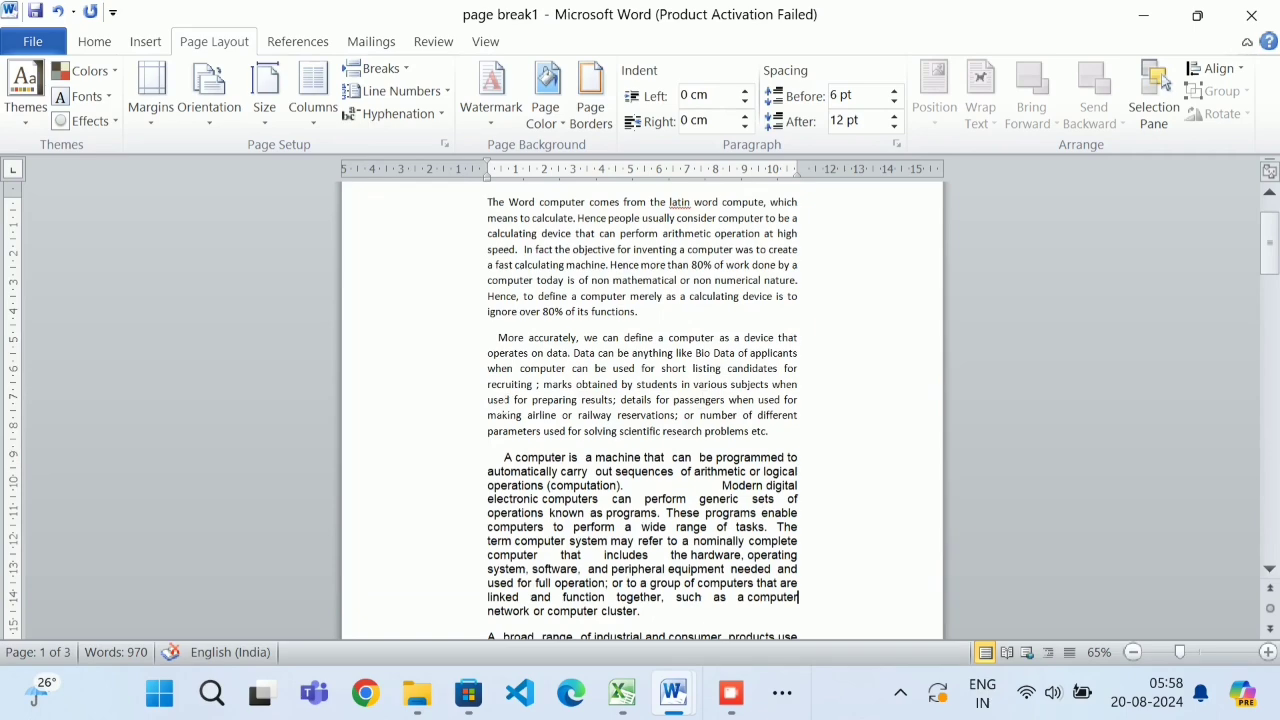
scroll(474, 411, "up", 2)
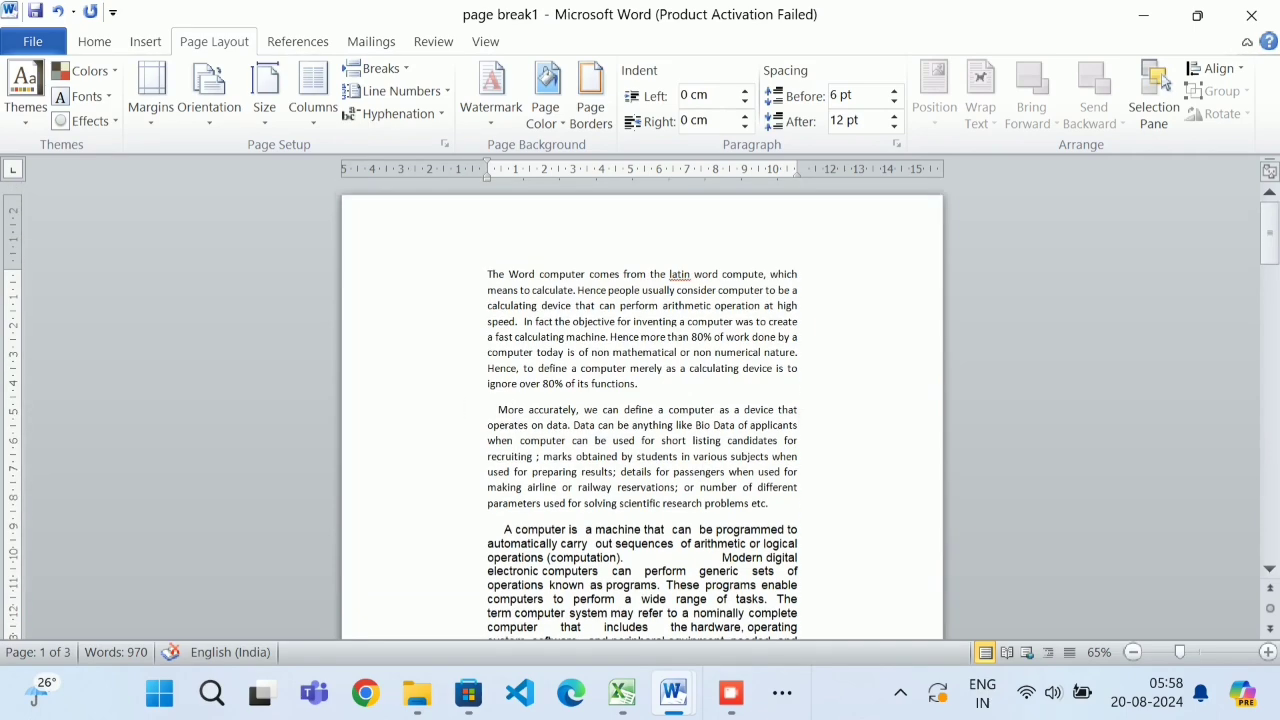
left_click_drag(499, 274, 700, 397)
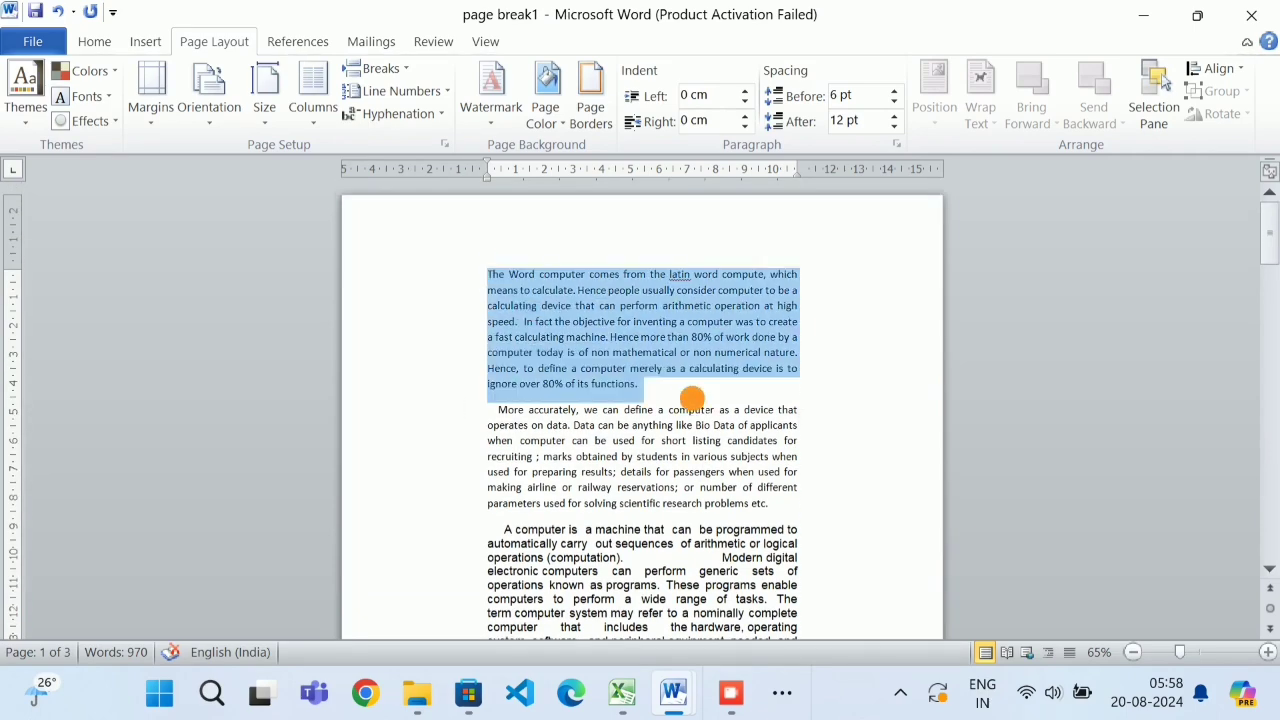
Apply the Mirrored margin preset with 3.18 cm inside and 2.54 cm top, bottom and outside.
left_click(151, 100)
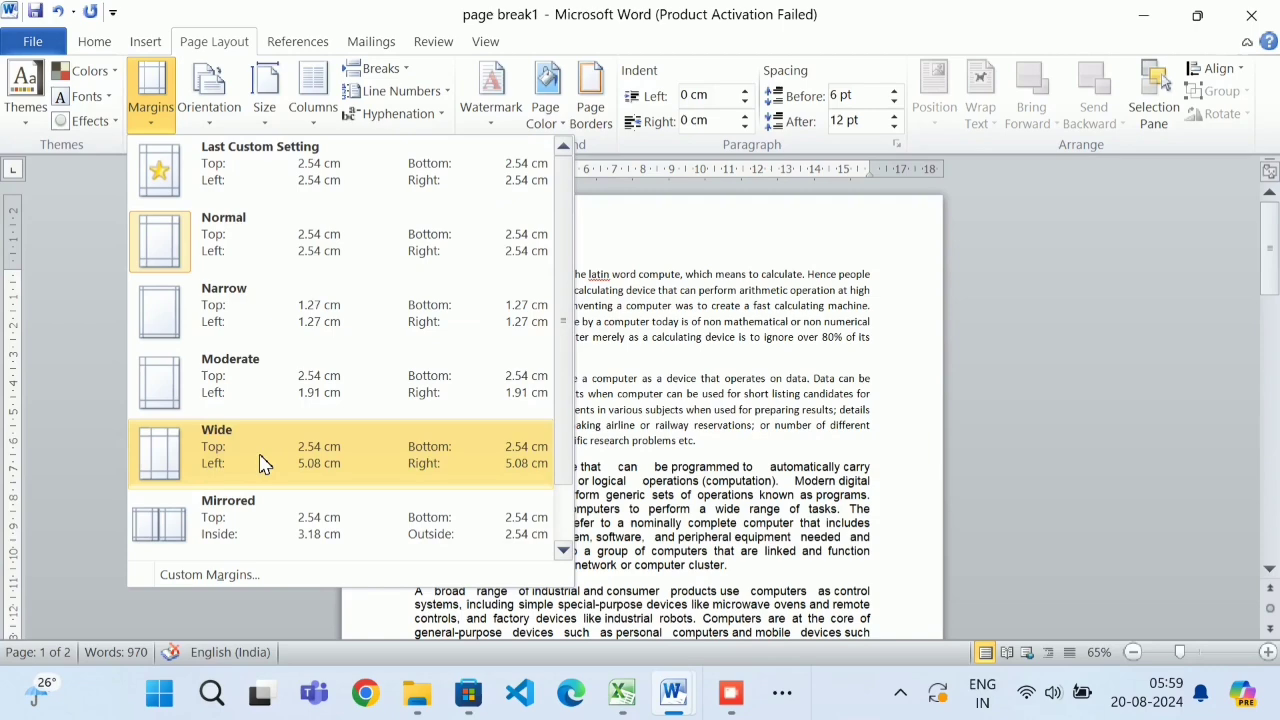
scroll(259, 463, "down", 1)
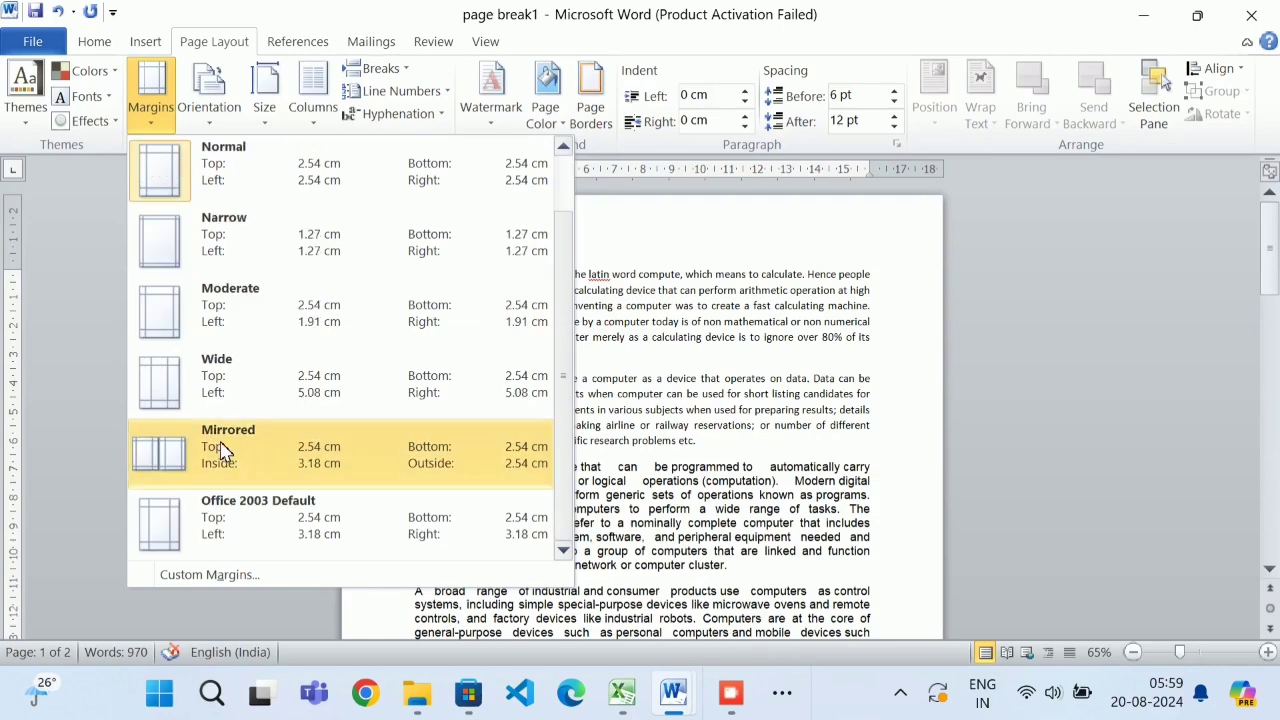
left_click(222, 450)
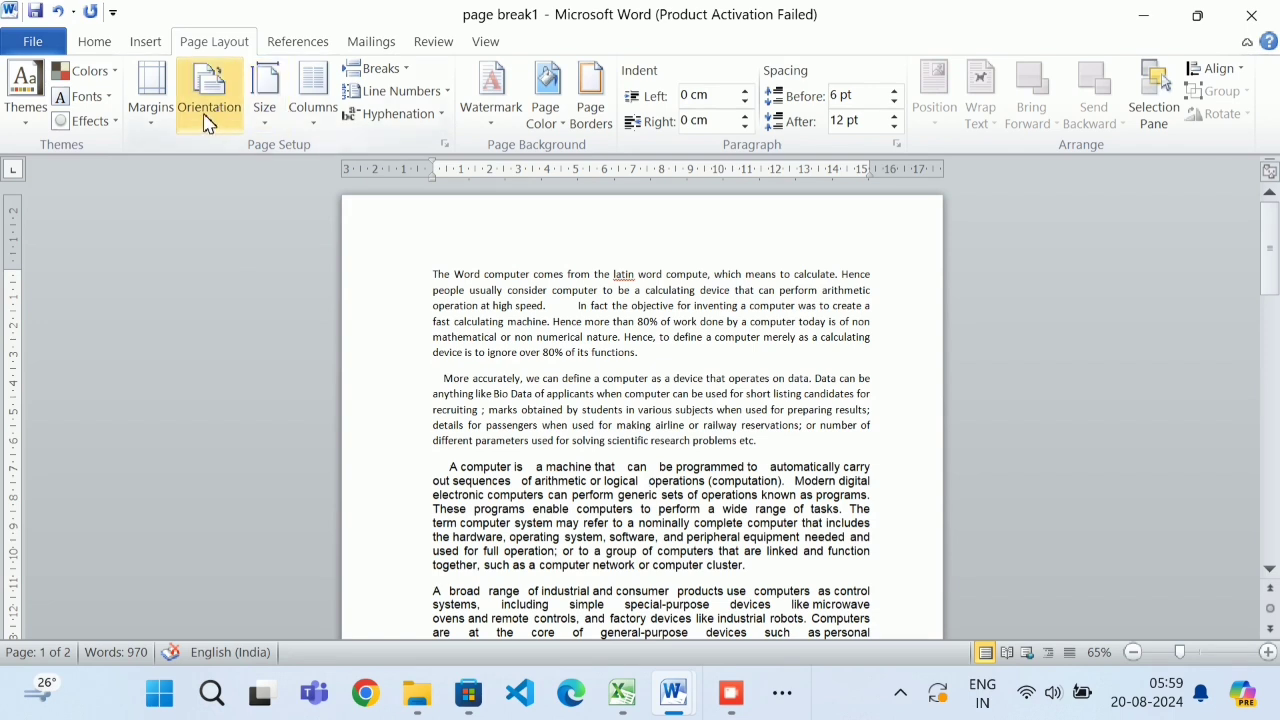
Compare the available margin presets and apply Office 2003 Default, 2.54 cm top and bottom and 3.18 cm left and right.
left_click(146, 105)
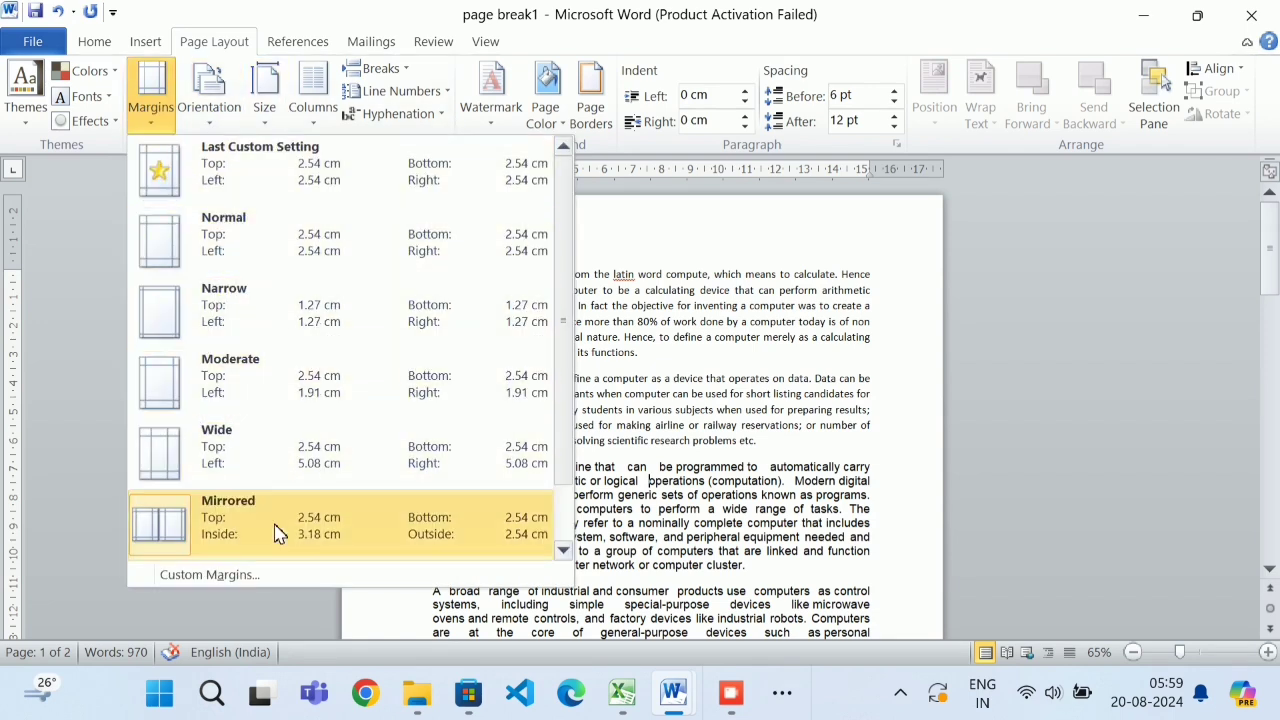
scroll(278, 534, "down", 1)
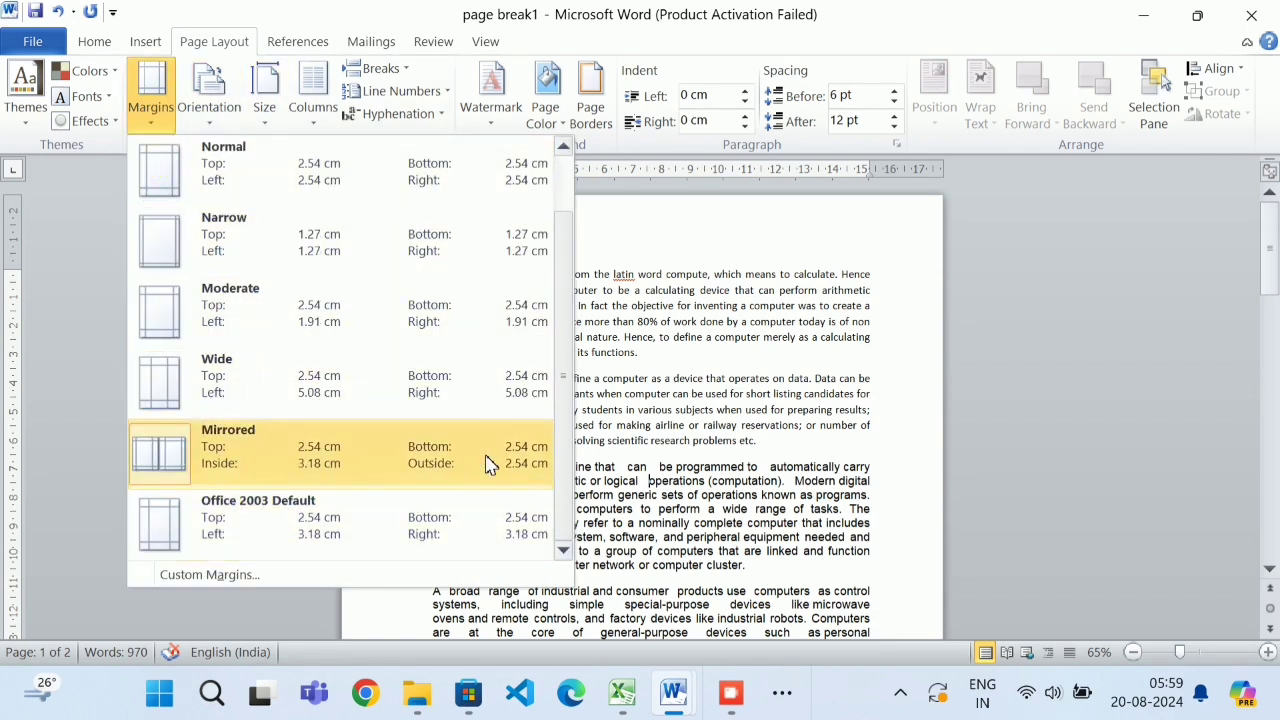
scroll(345, 444, "up", 1)
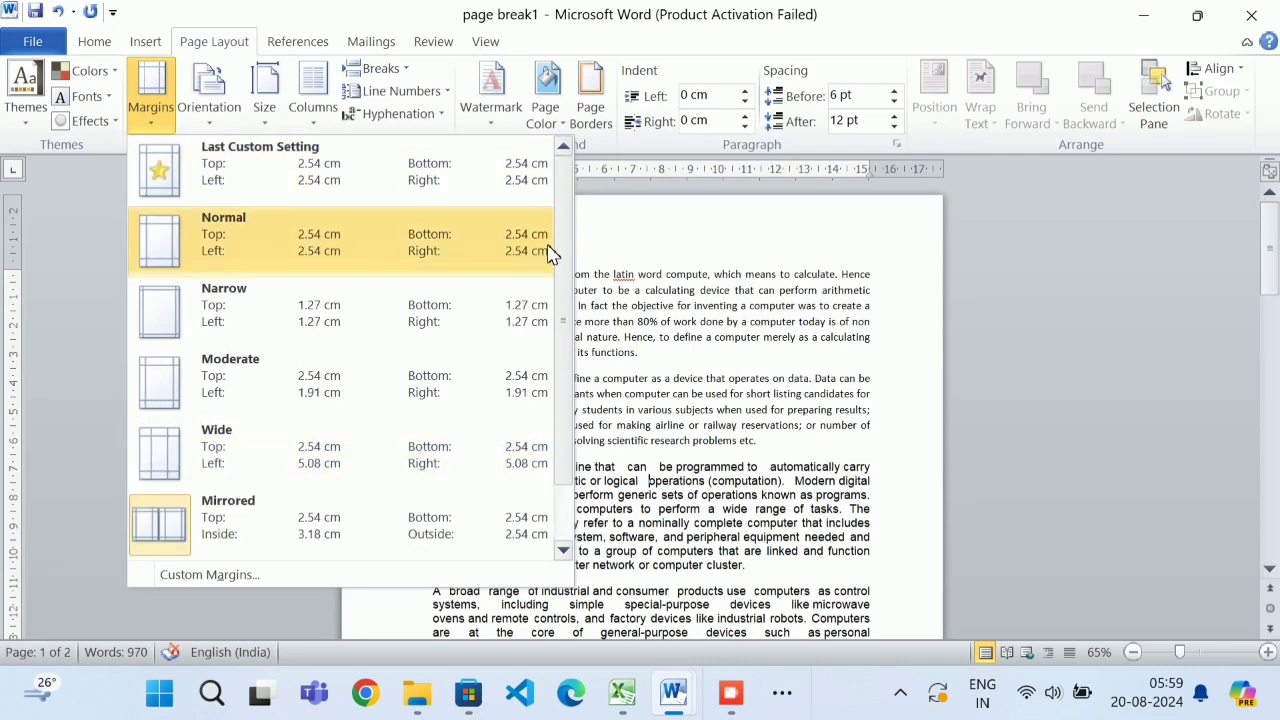
scroll(447, 429, "down", 1)
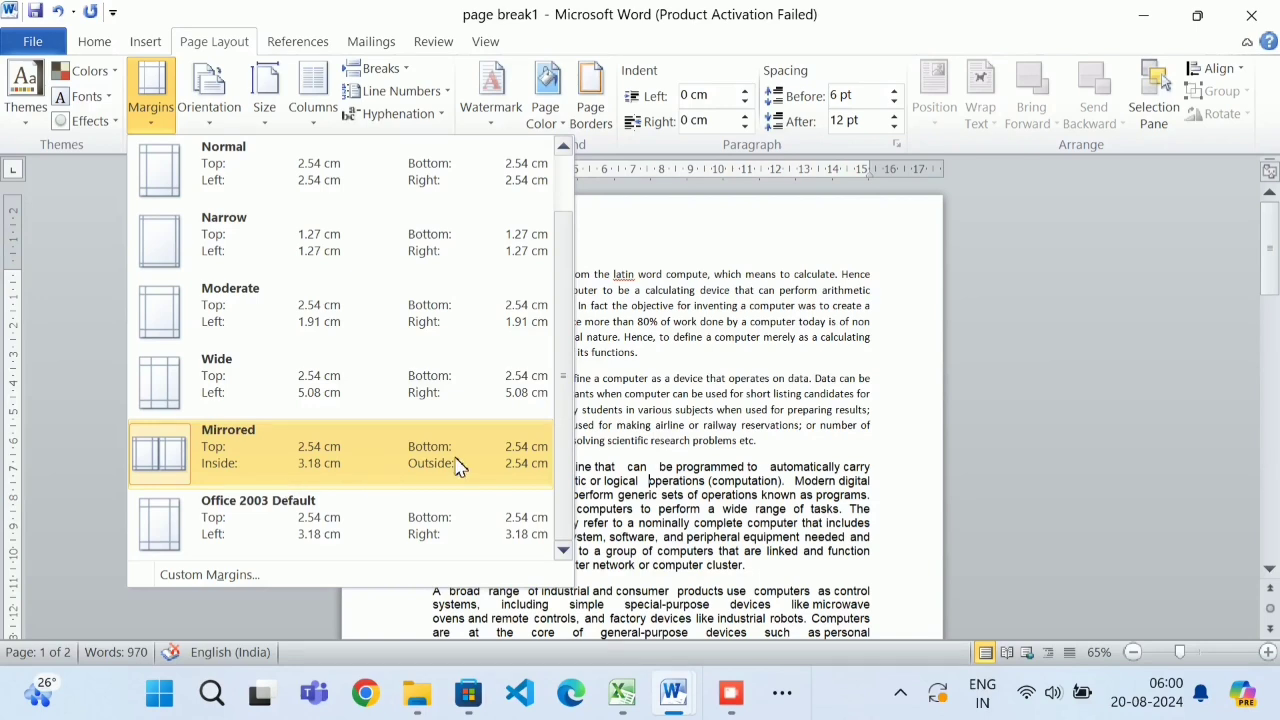
left_click(368, 515)
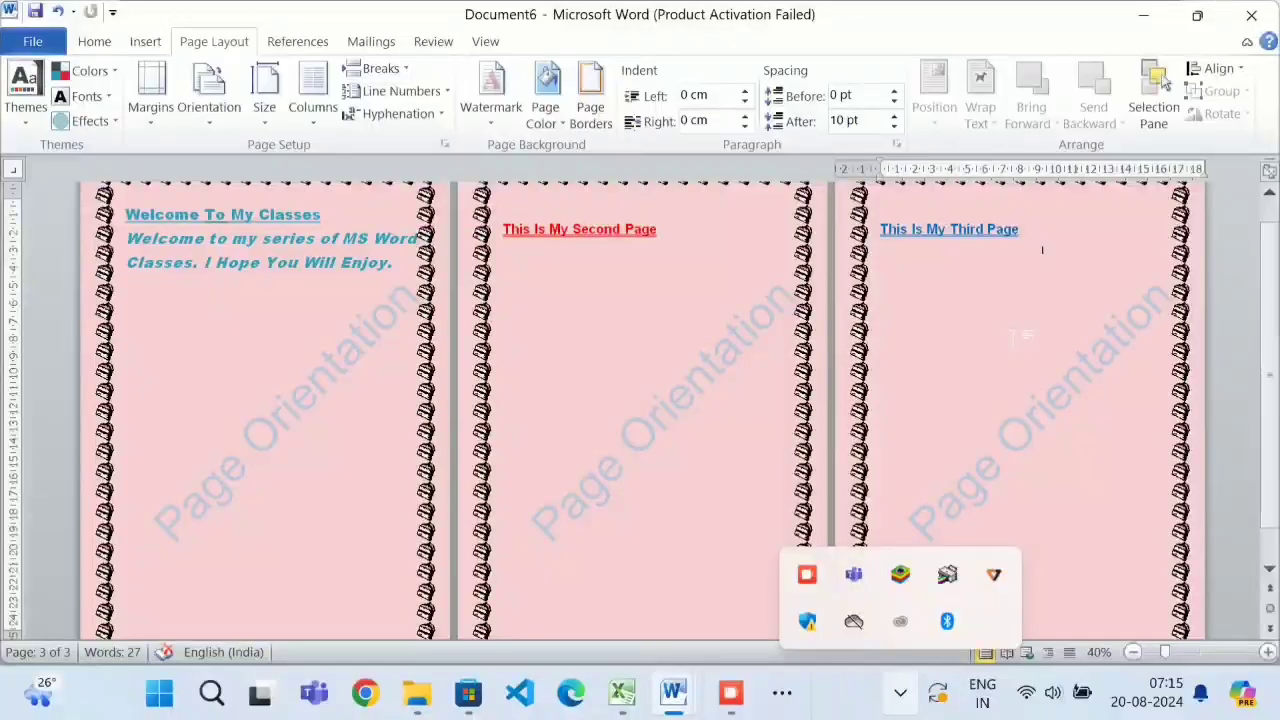
Switch to Document5 and select its "Page Orientation" heading.
left_click(670, 690)
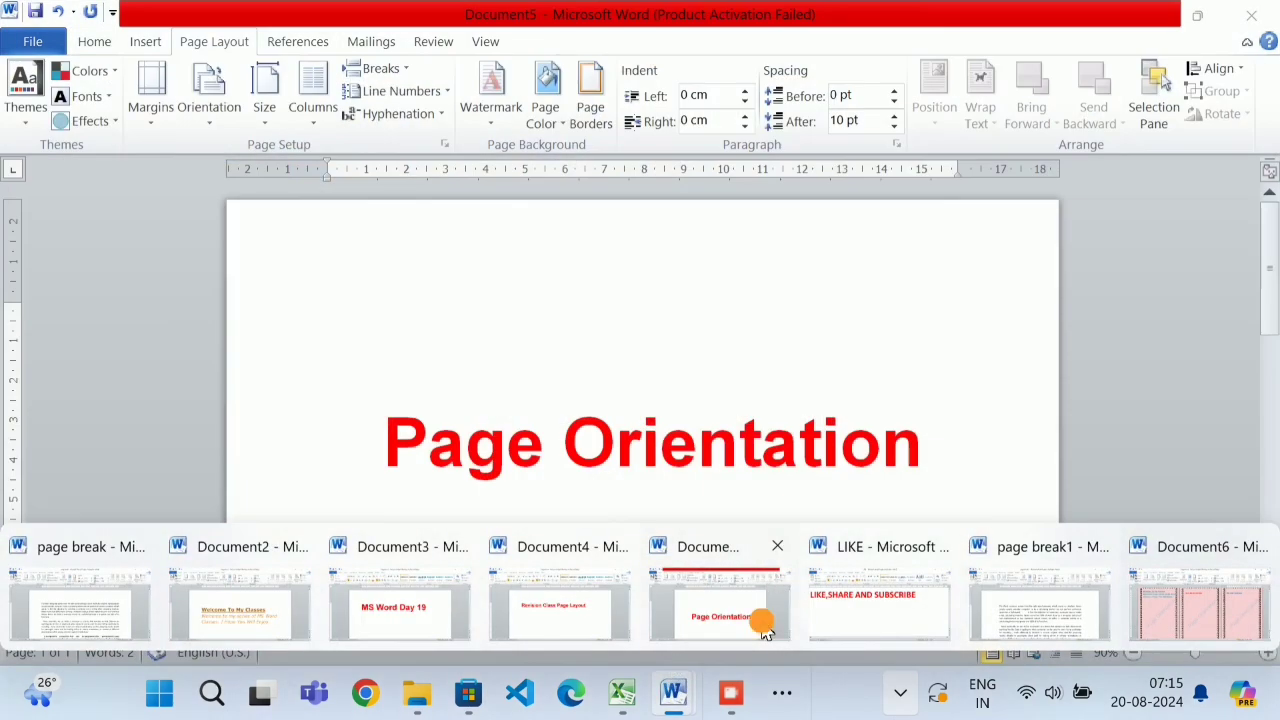
left_click(760, 608)
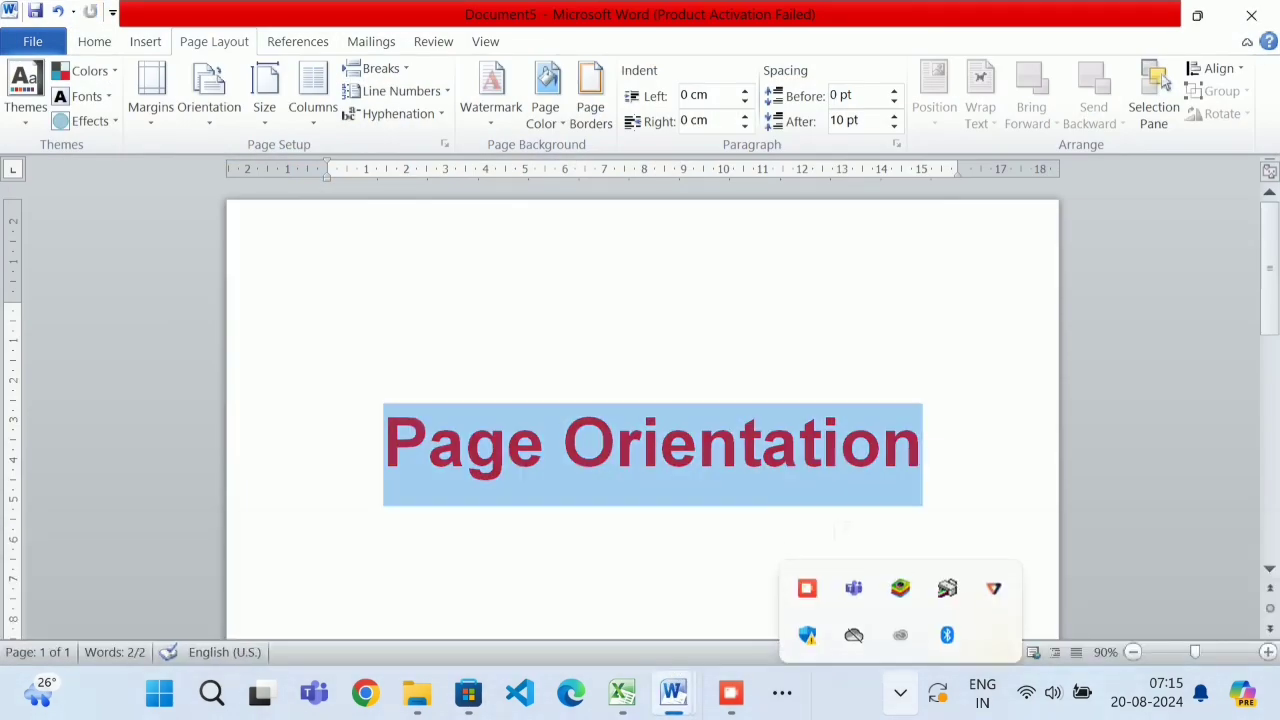
left_click_drag(929, 443, 500, 486)
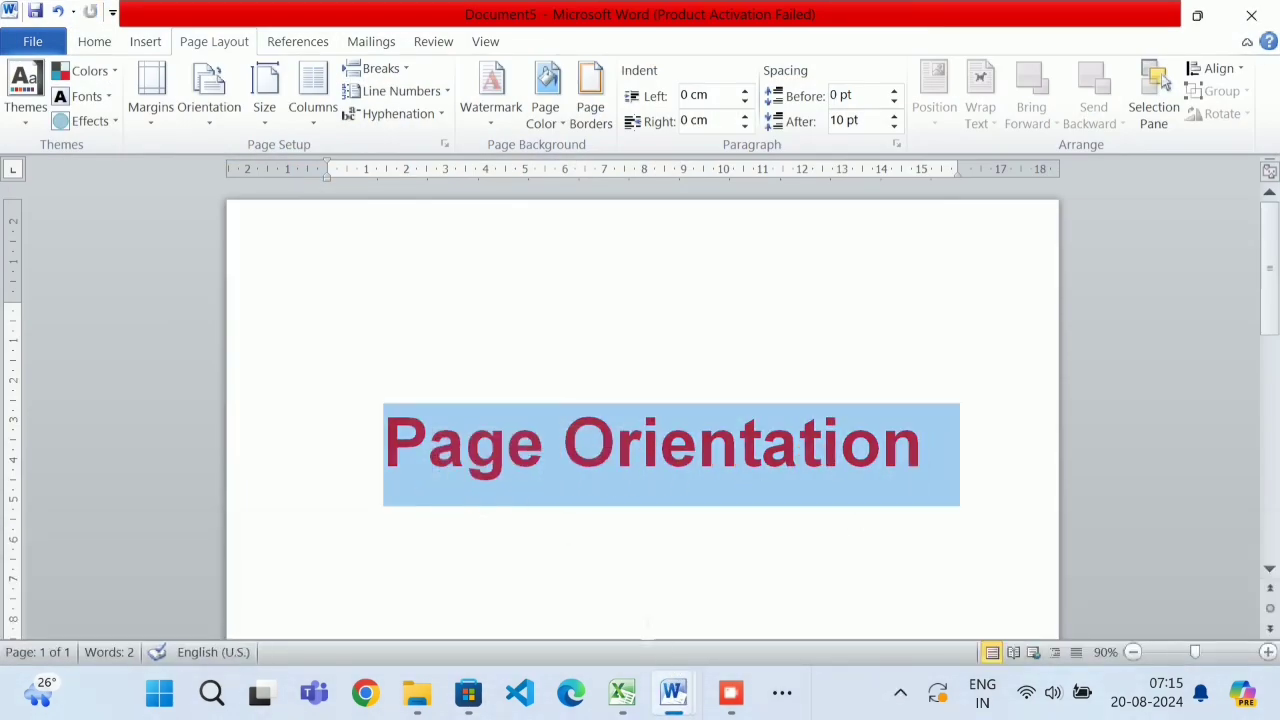
Switch to the three-page Document6 and change its page orientation to Landscape.
mouse_move(688, 697)
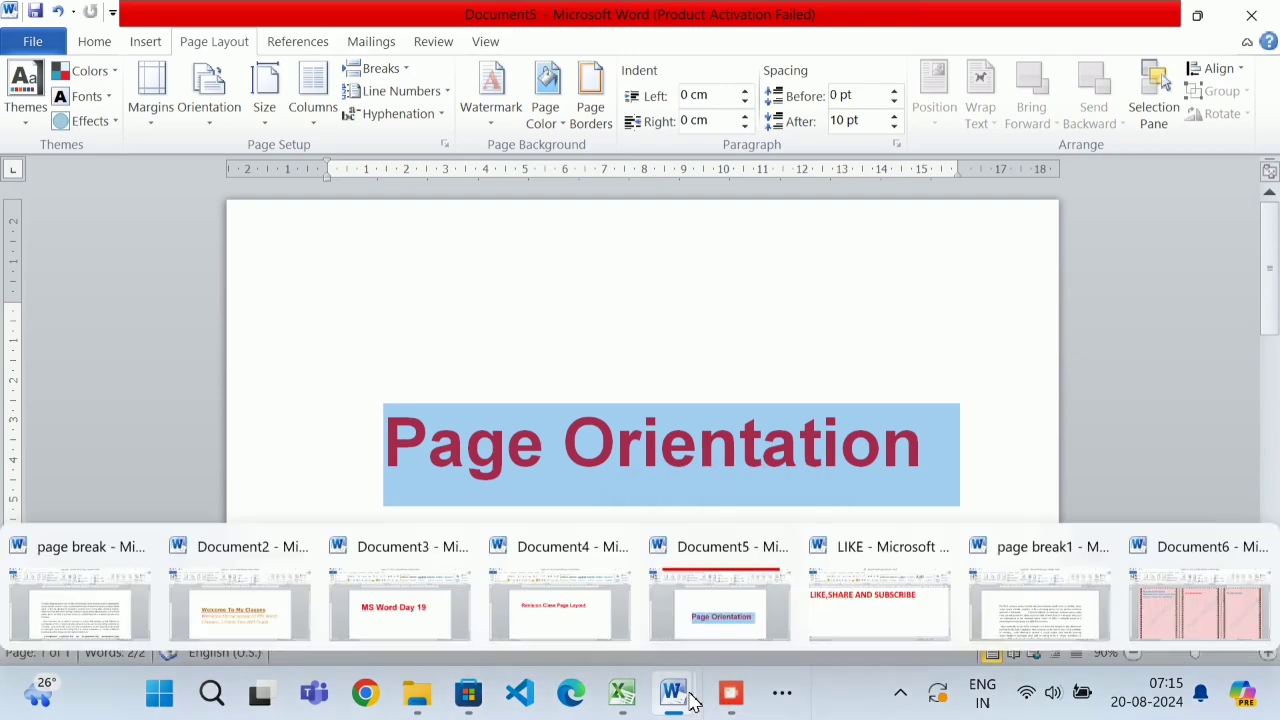
left_click(1155, 608)
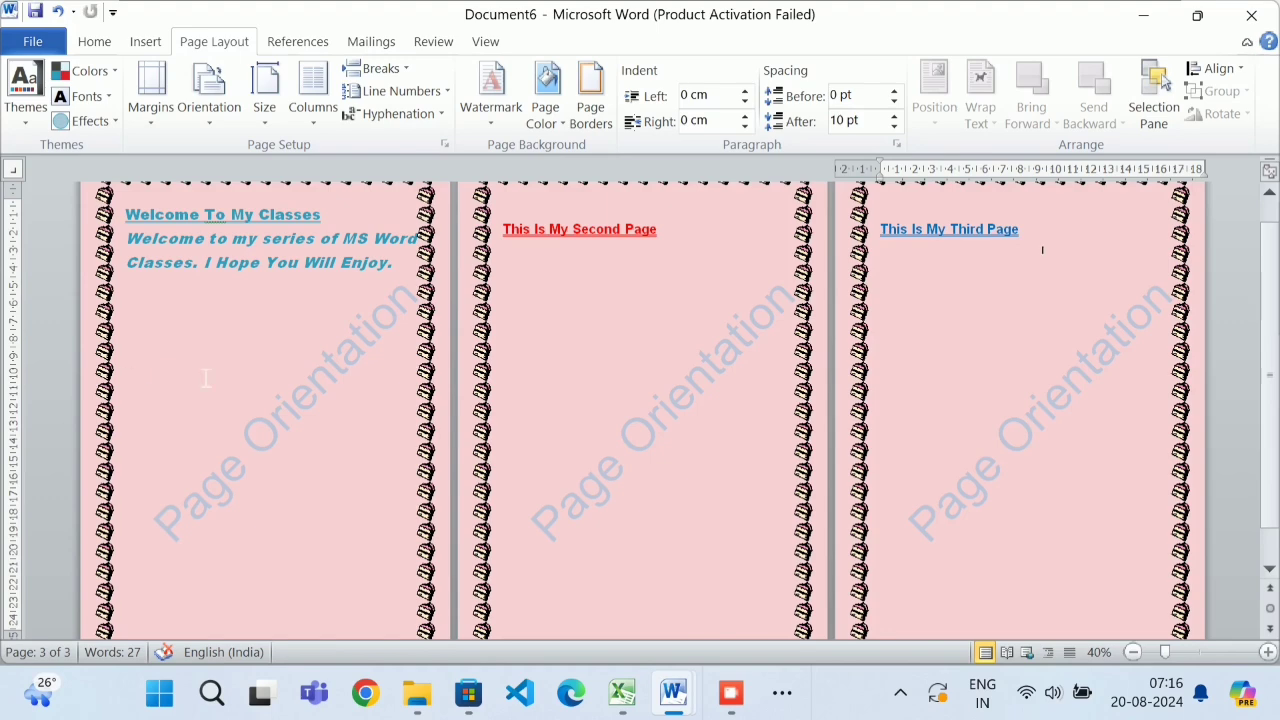
scroll(207, 385, "down", 1)
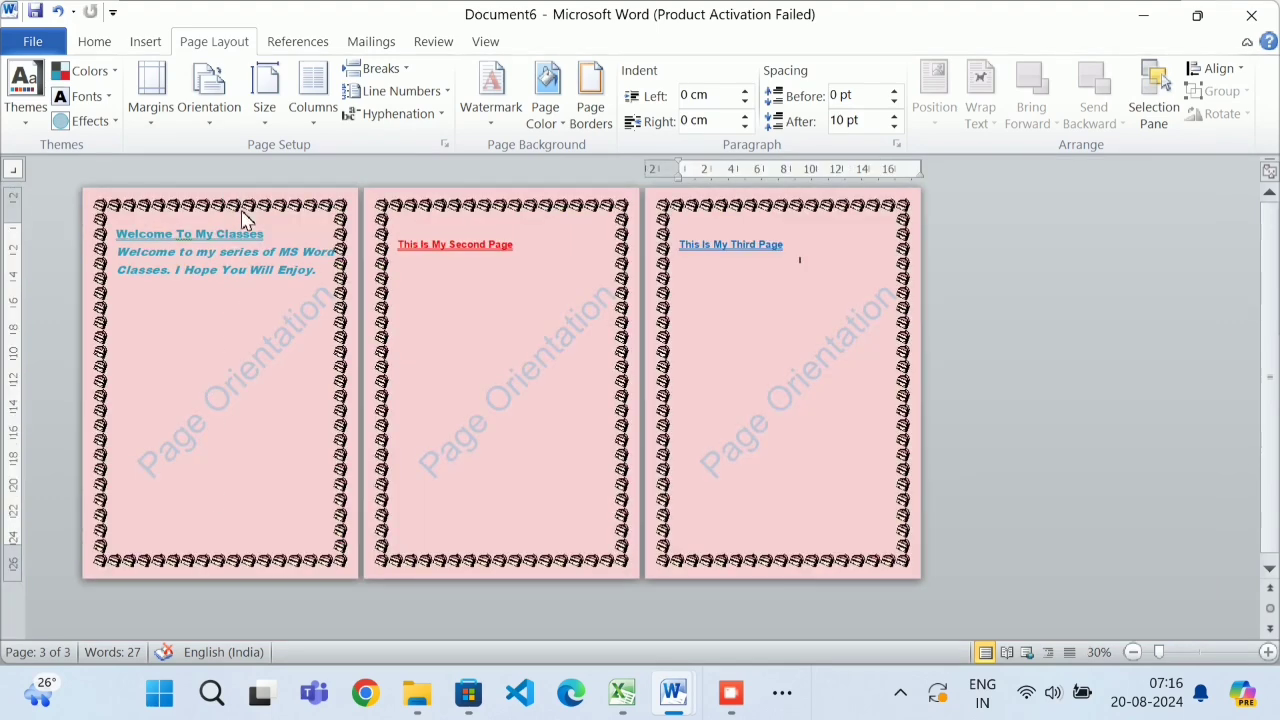
left_click(190, 119)
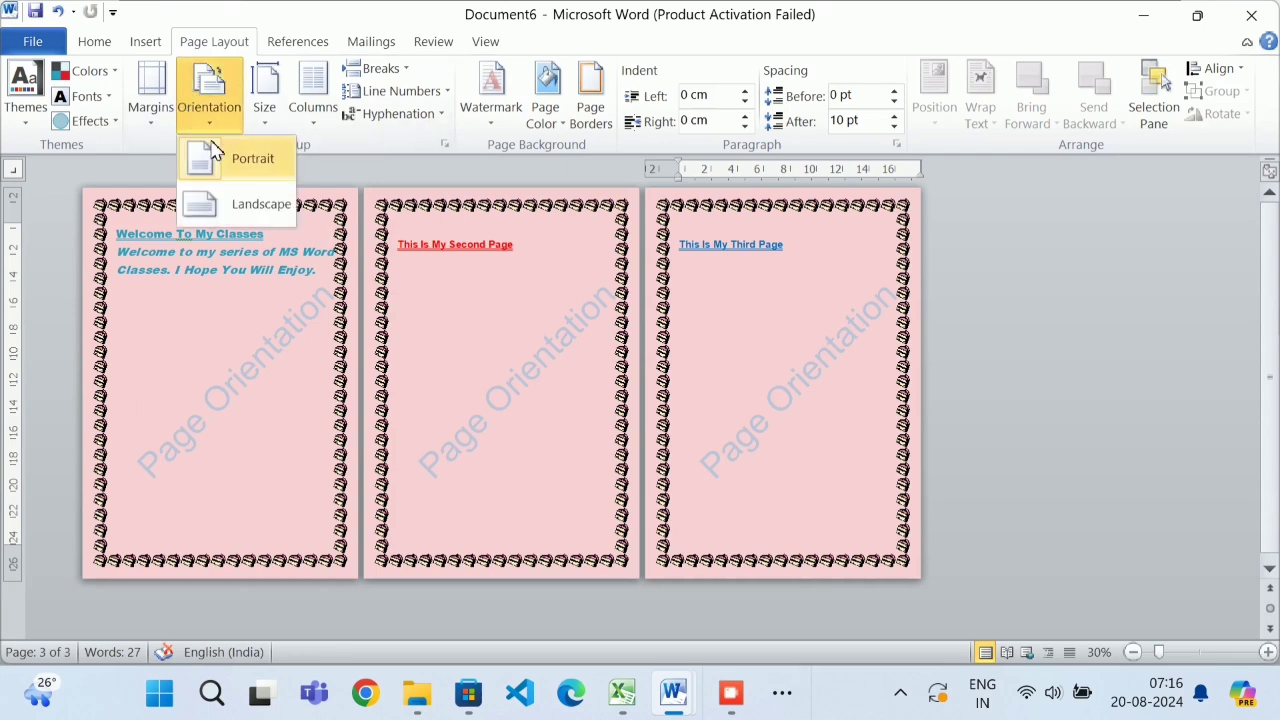
left_click(245, 203)
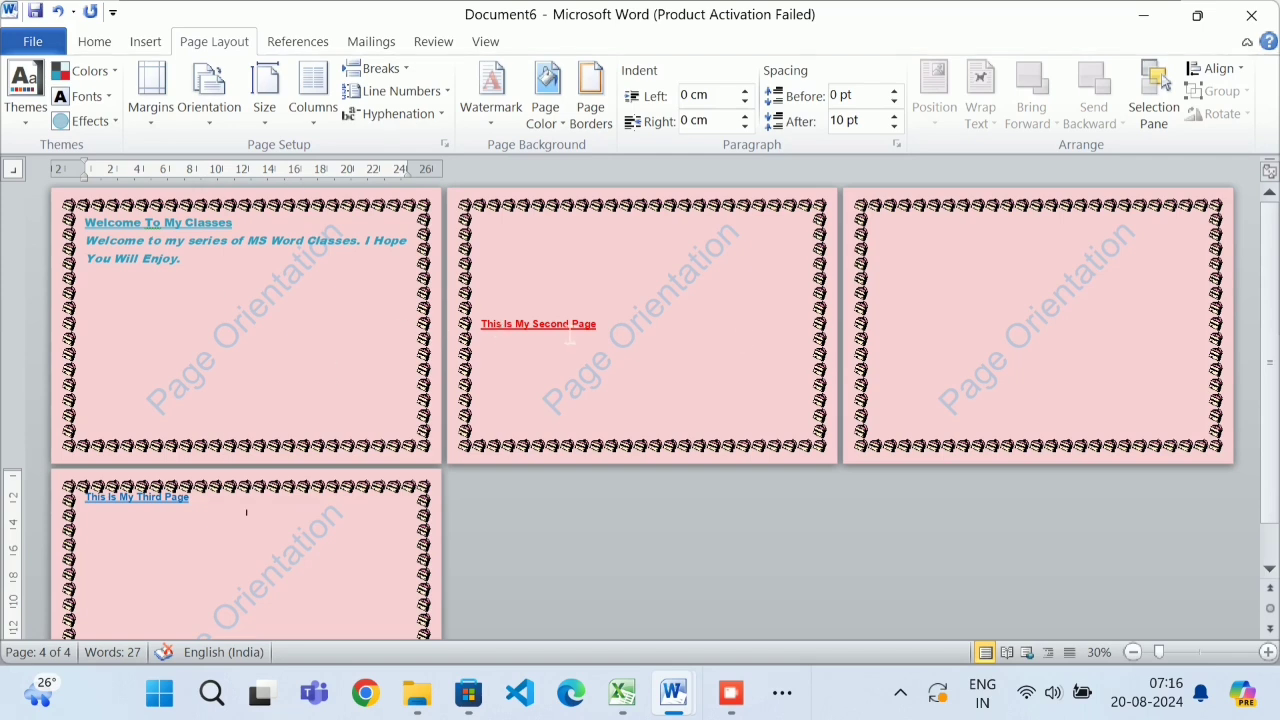
Set the page orientation of Document6 back to Portrait.
left_click(190, 105)
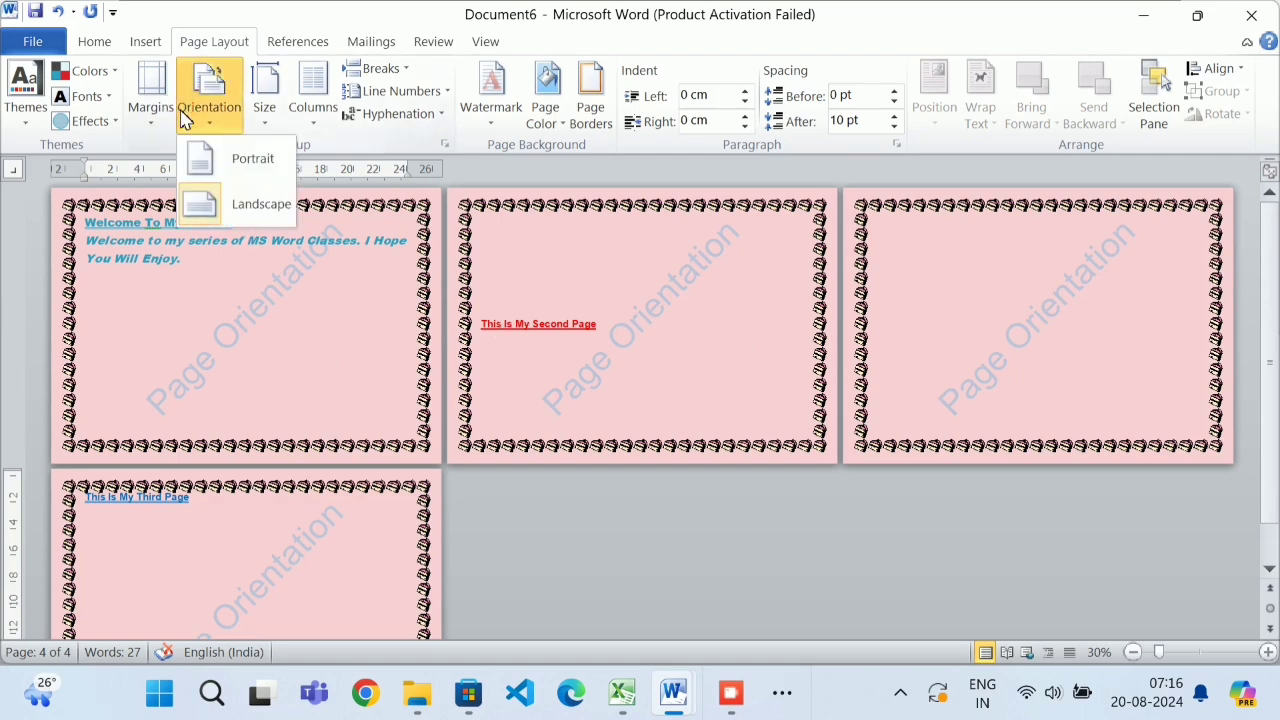
left_click(205, 158)
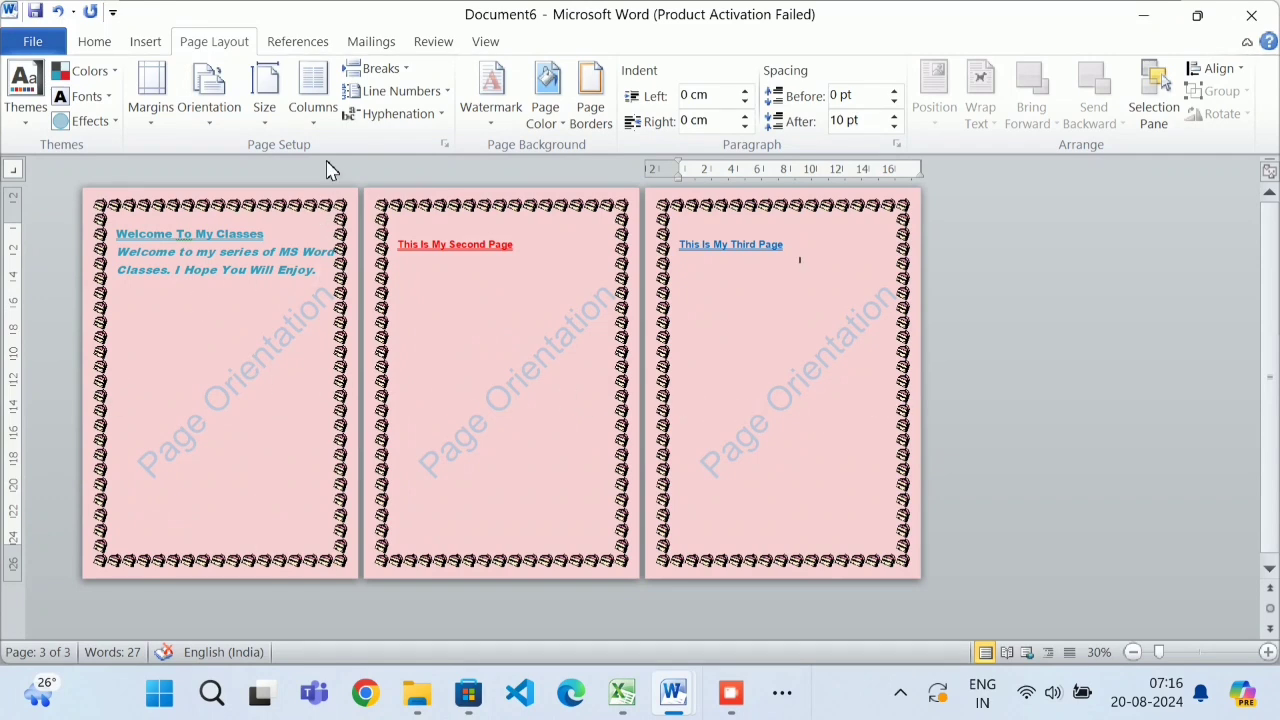
Set the page orientation of Document6 to Landscape and look over how its pages are rearranged.
left_click(210, 110)
left_click(250, 204)
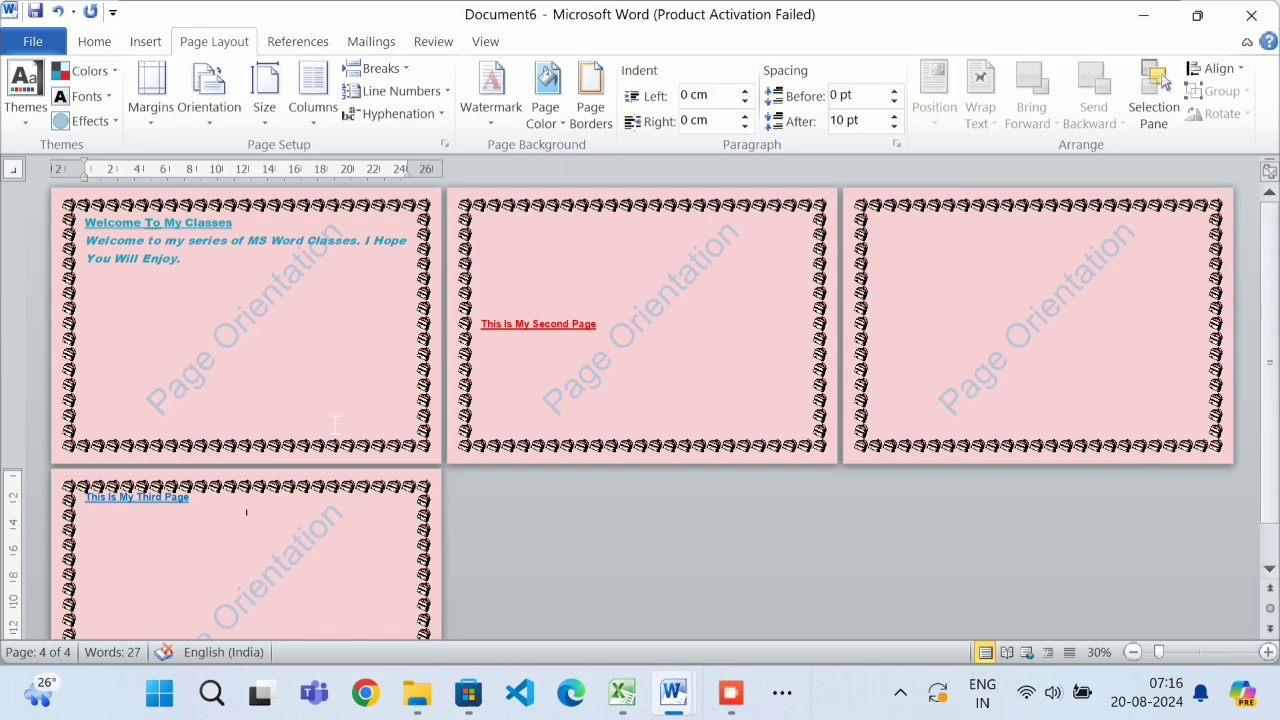
scroll(335, 425, "up", 1)
scroll(392, 417, "up", 2)
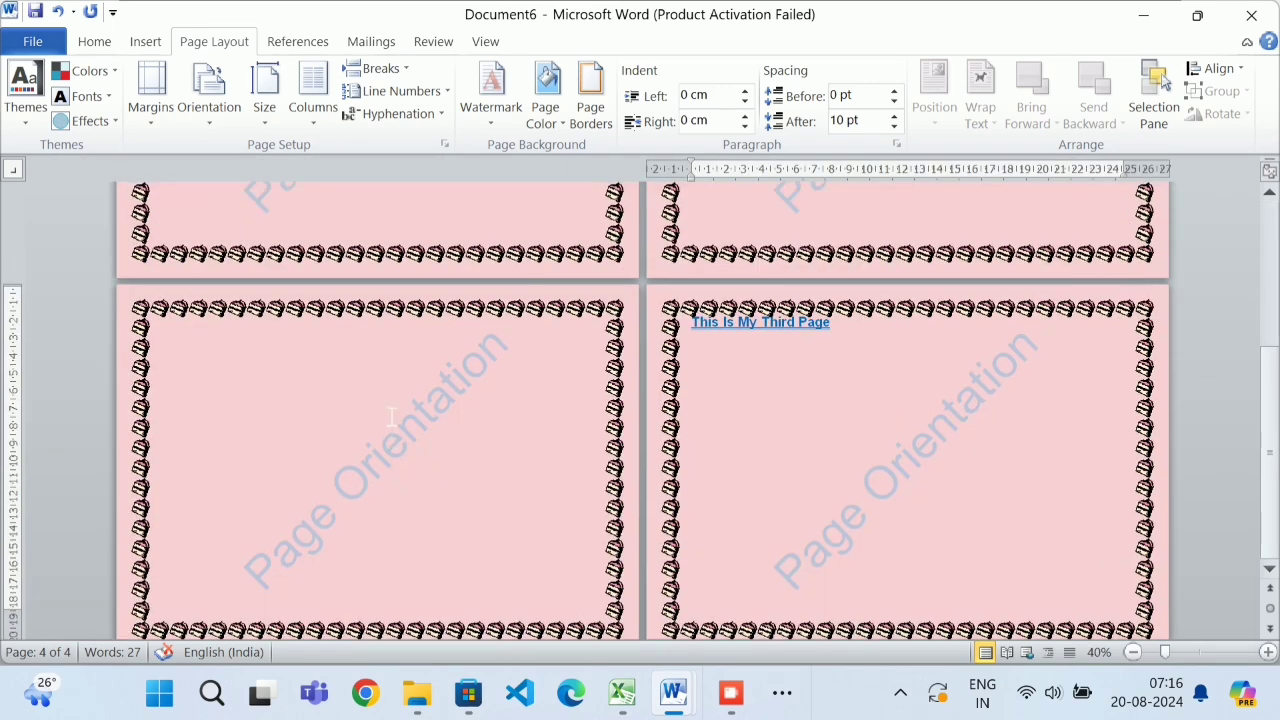
scroll(392, 417, "up", 3)
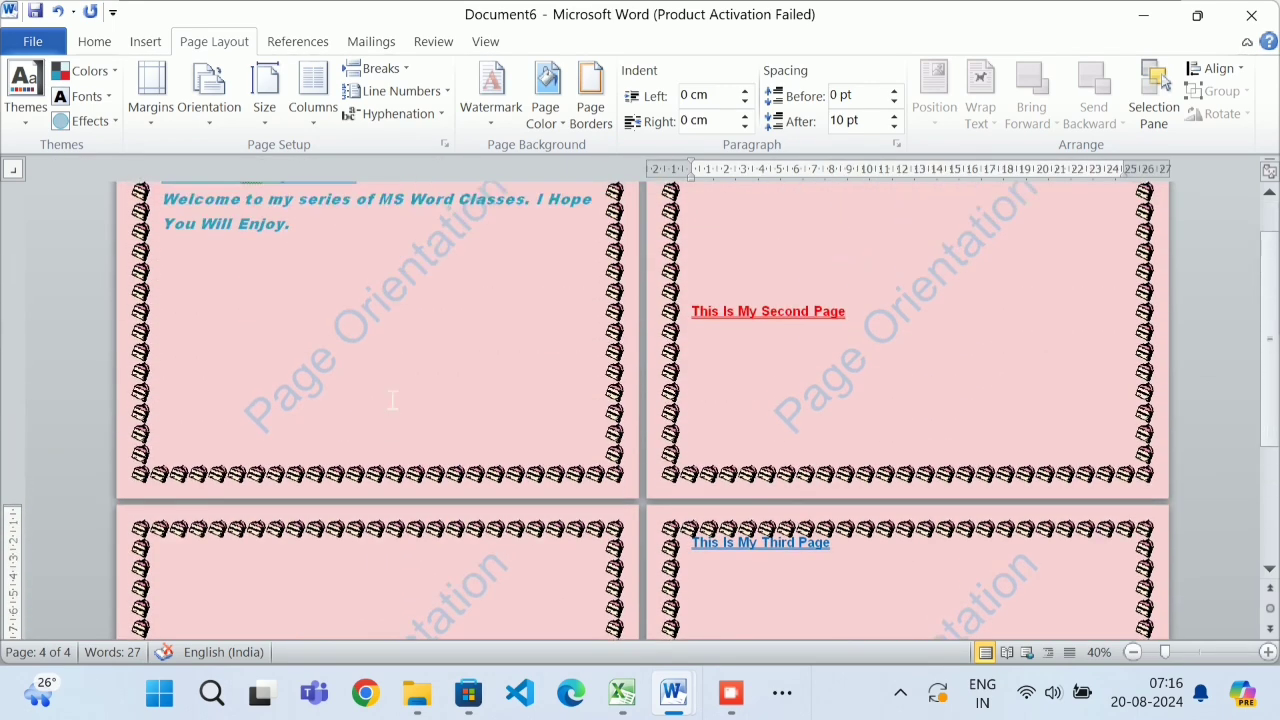
scroll(391, 393, "down", 4)
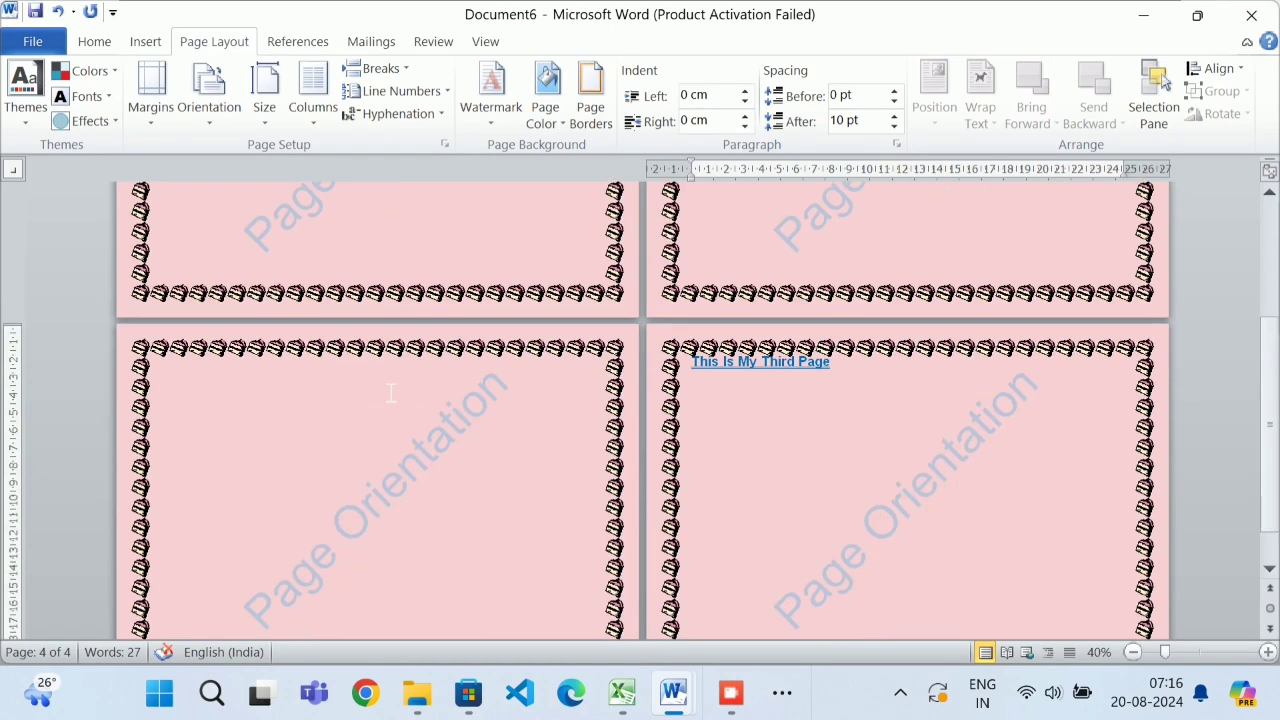
scroll(391, 387, "up", 2)
scroll(391, 387, "up", 2)
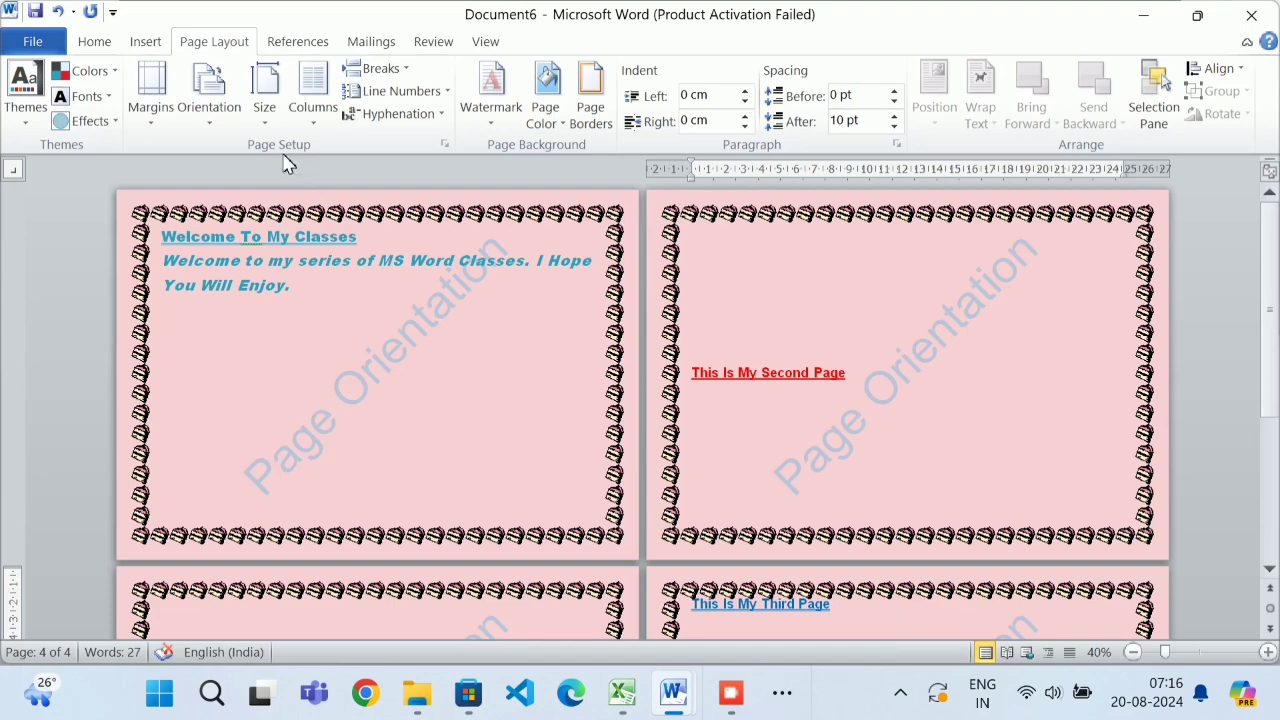
Set Document6 back to Portrait orientation with the A4 210 x 297 mm paper size.
left_click(256, 124)
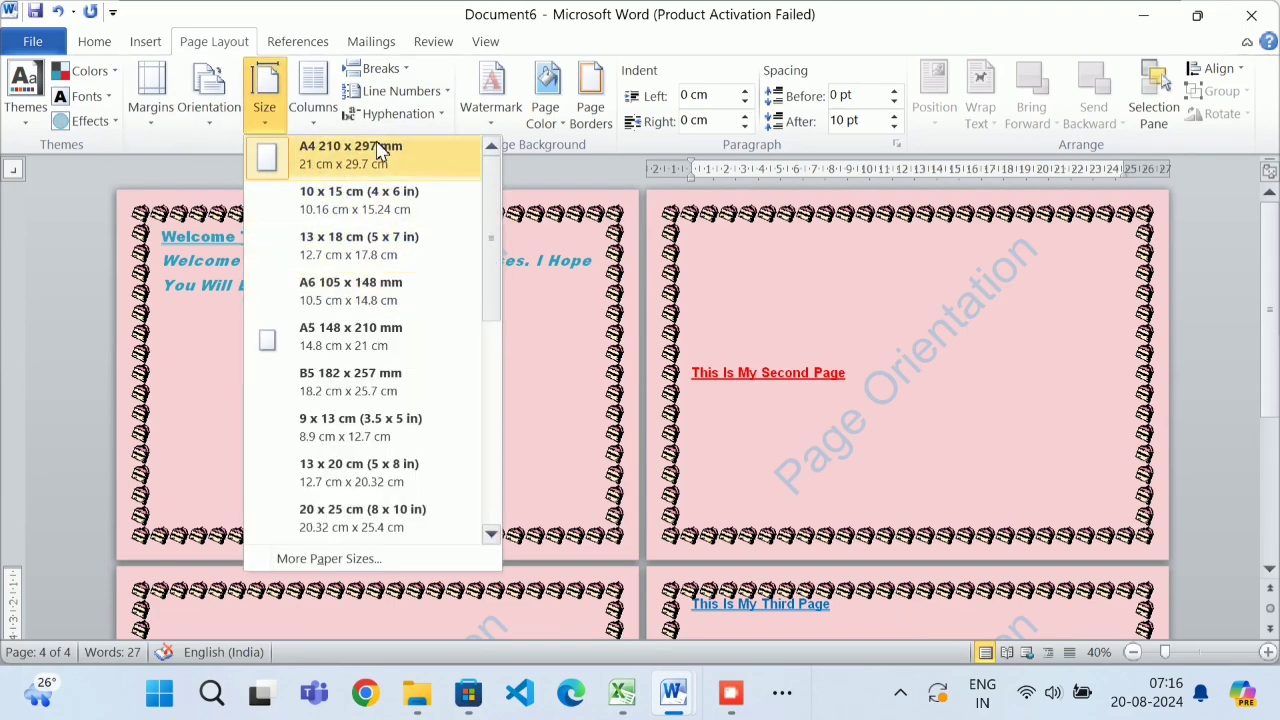
left_click(305, 155)
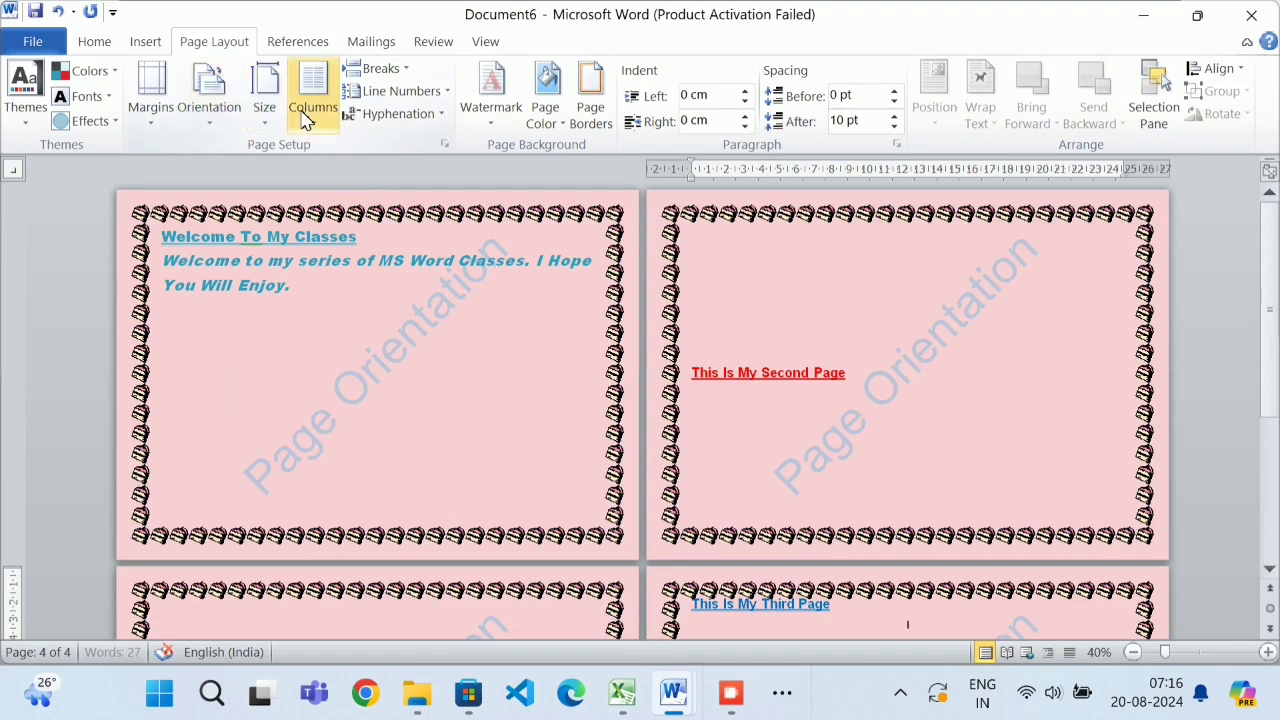
left_click(210, 118)
left_click(250, 158)
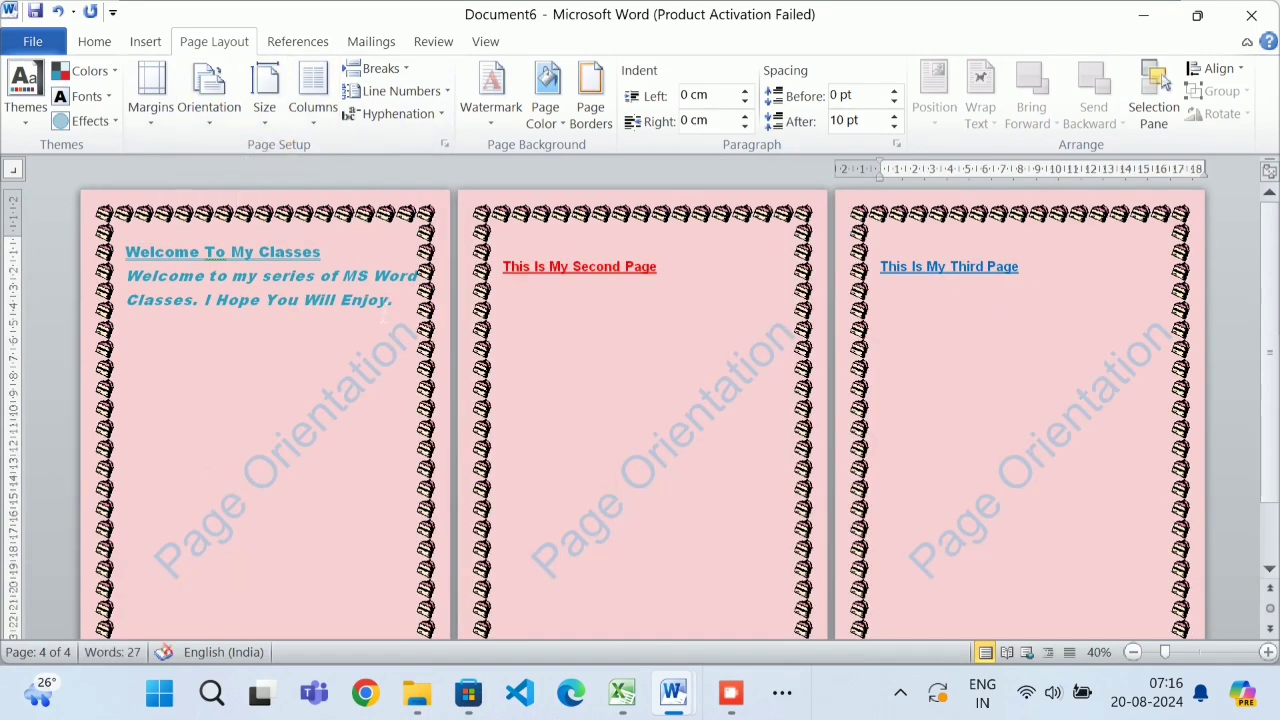
left_click(264, 105)
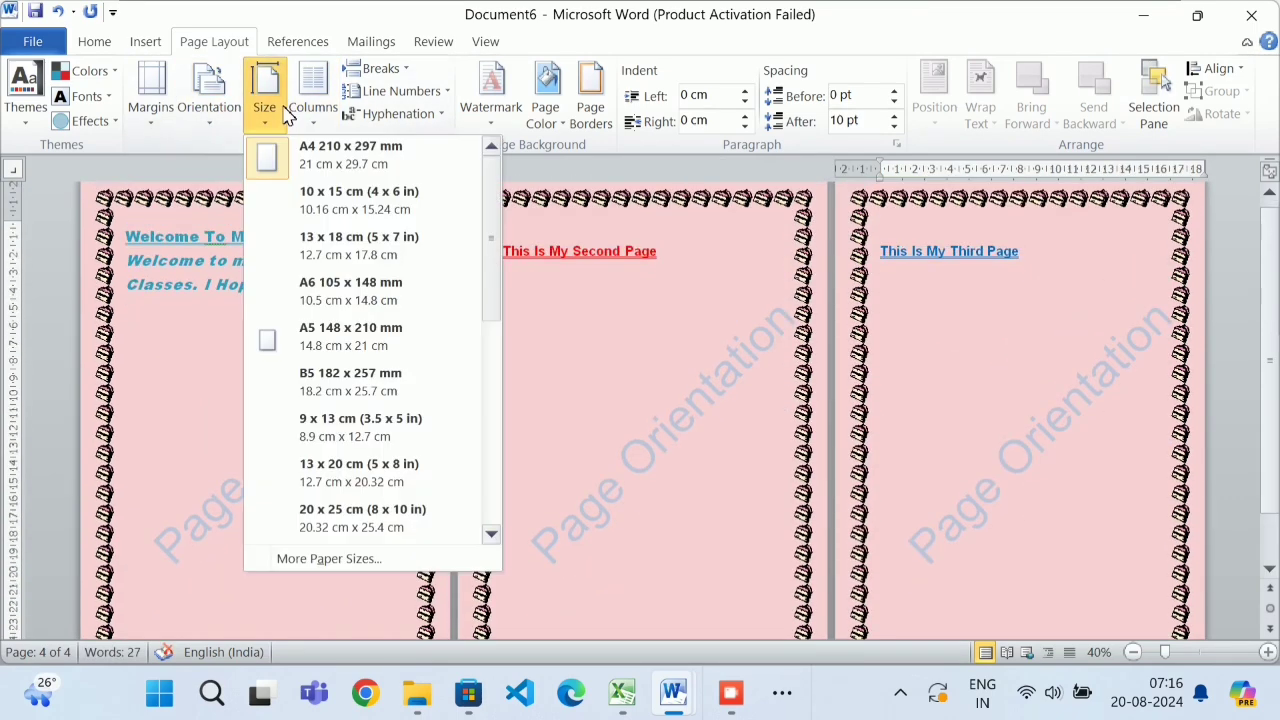
left_click(308, 158)
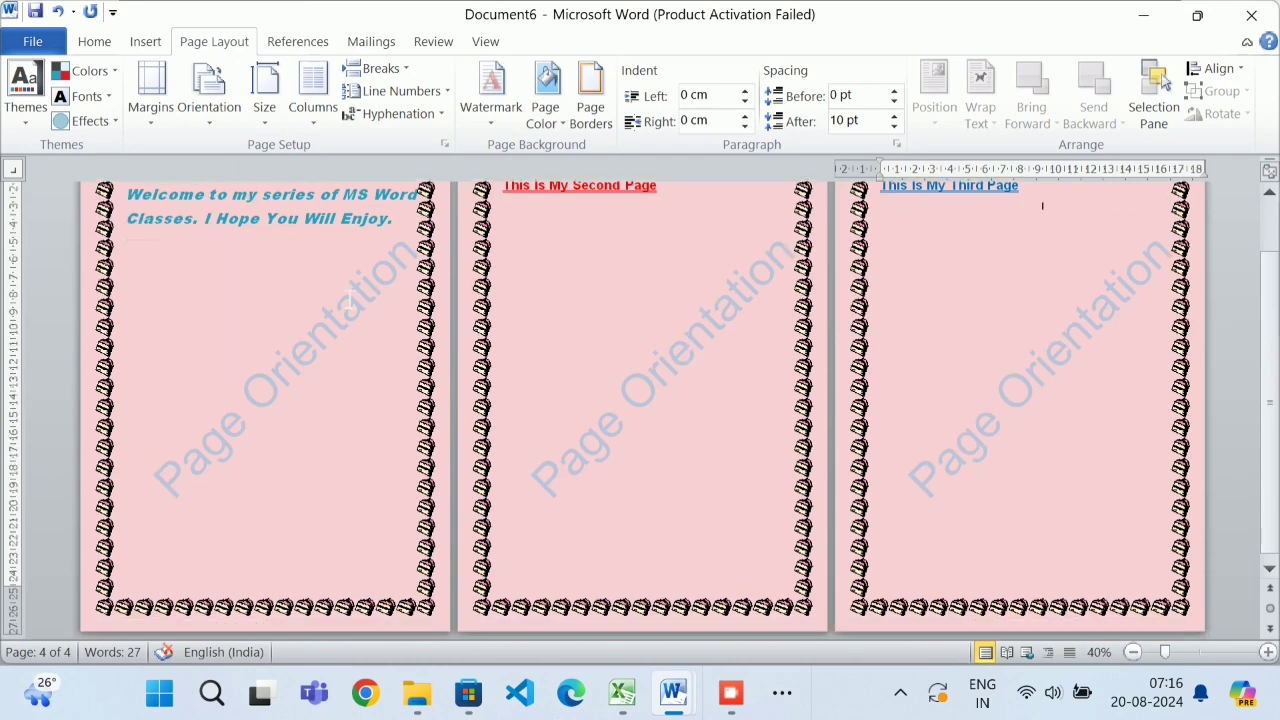
Change the paper size of Document6 to Letter 8 1/2 x 11 in.
left_click(270, 100)
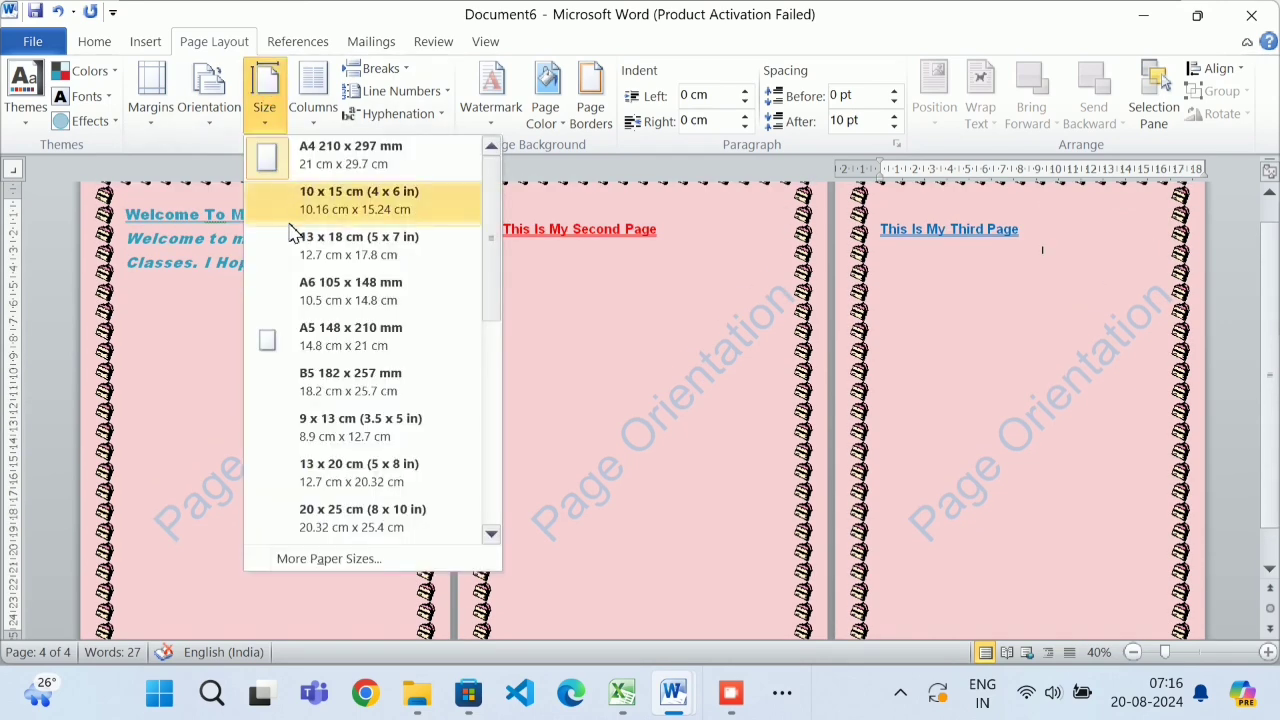
scroll(297, 230, "down", 1)
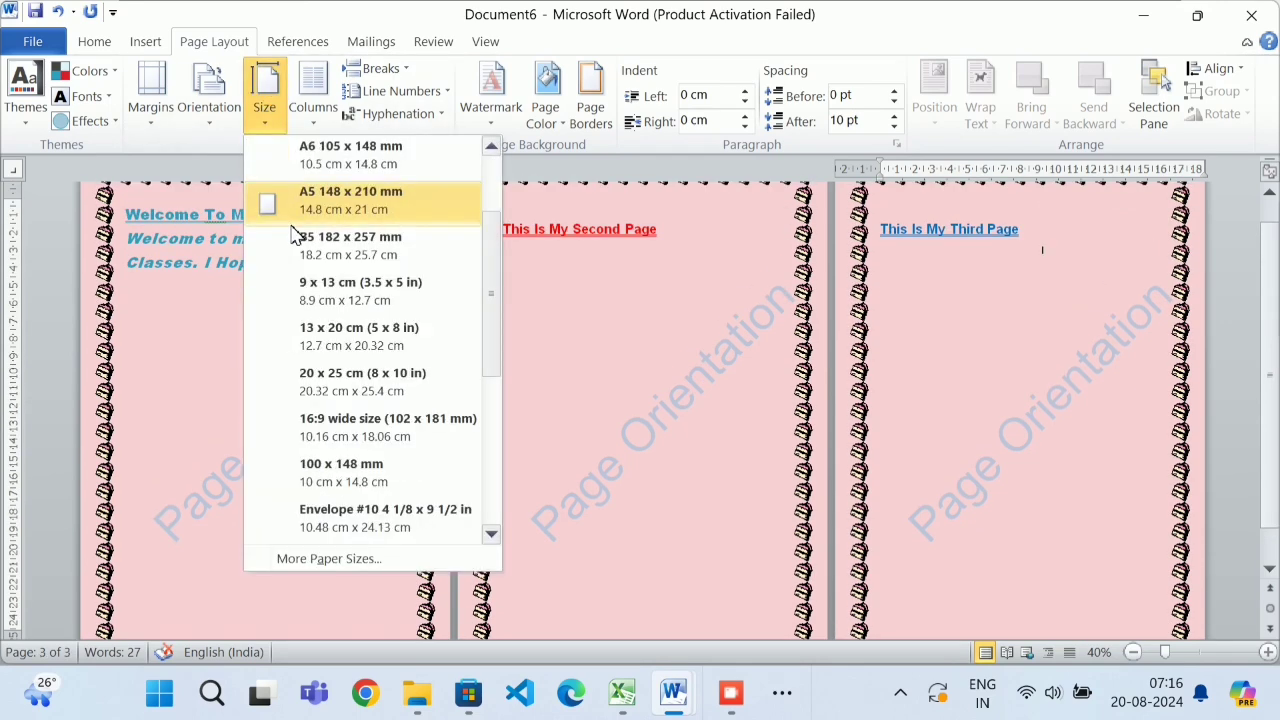
scroll(298, 234, "down", 3)
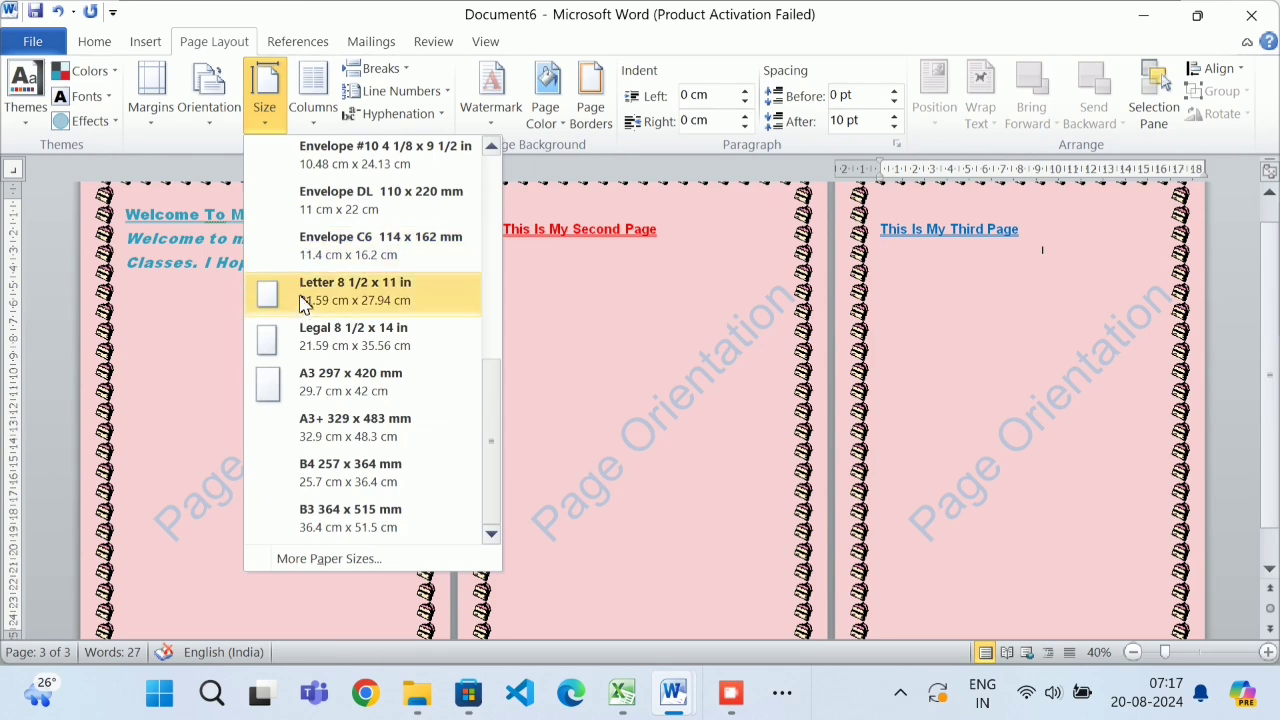
left_click(303, 300)
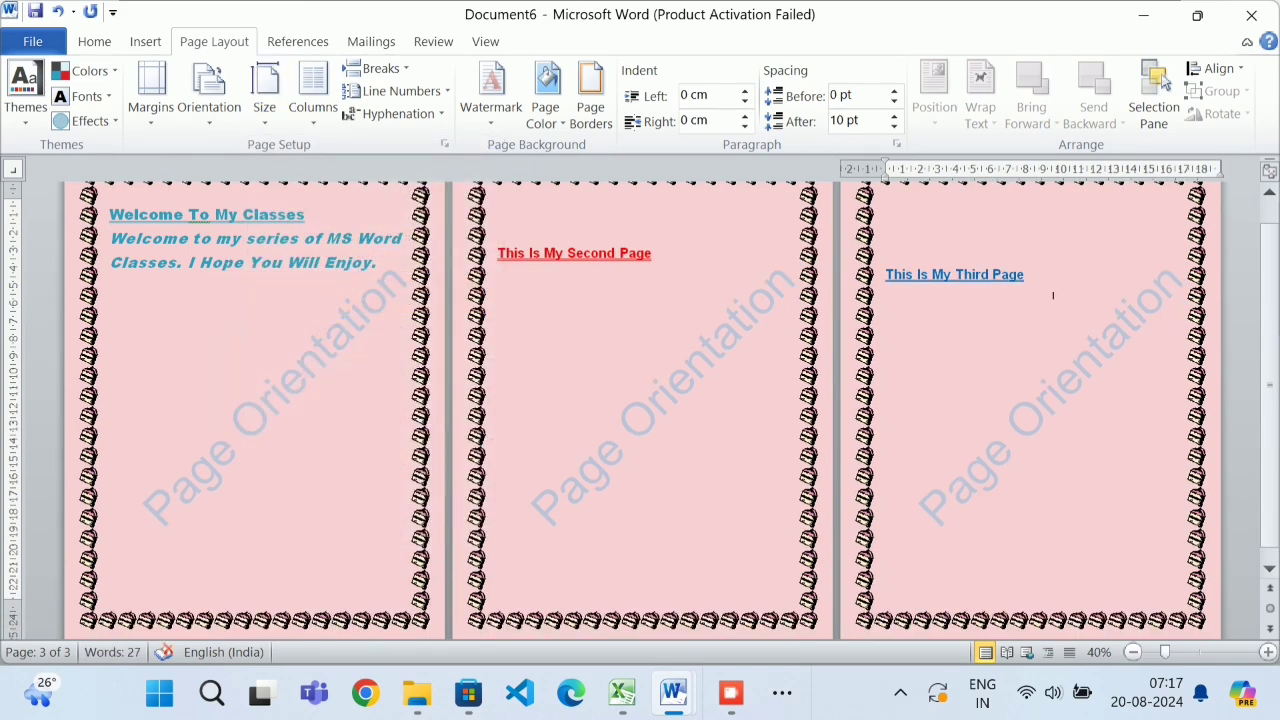
Change the paper size to Legal 8 1/2 x 14 in and view the pages at 30% zoom.
left_click(284, 124)
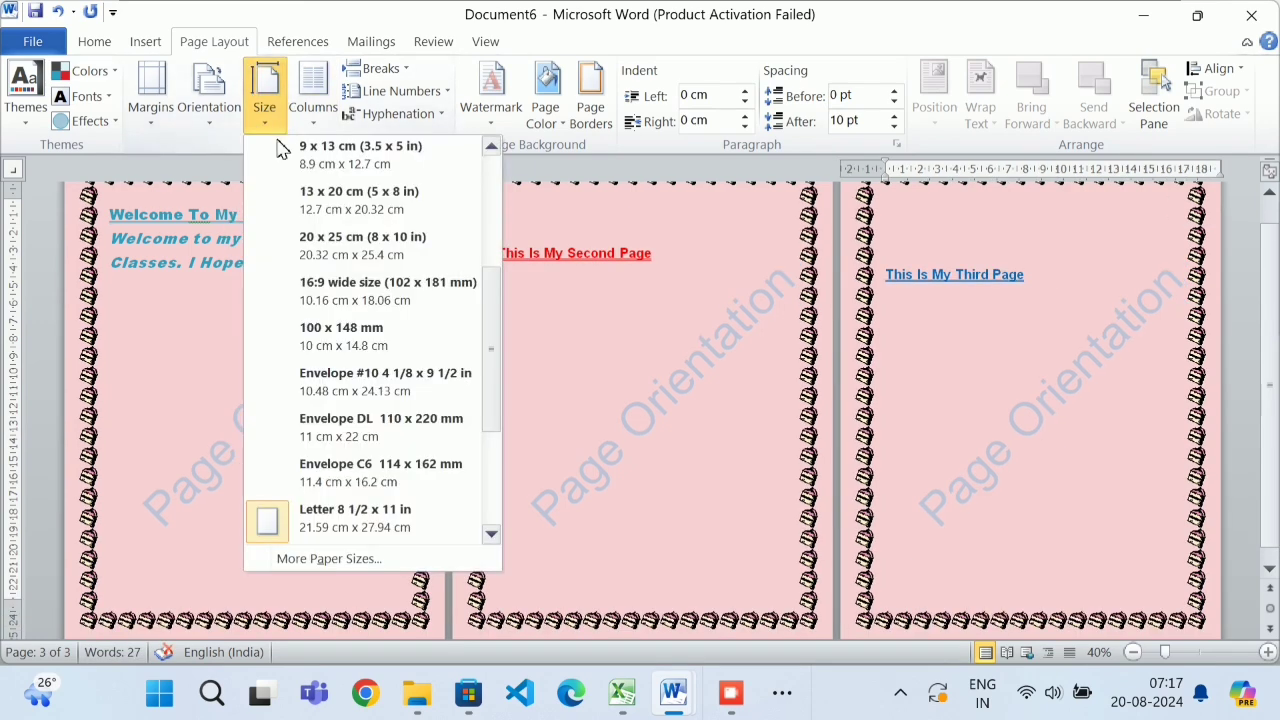
scroll(288, 300, "down", 3)
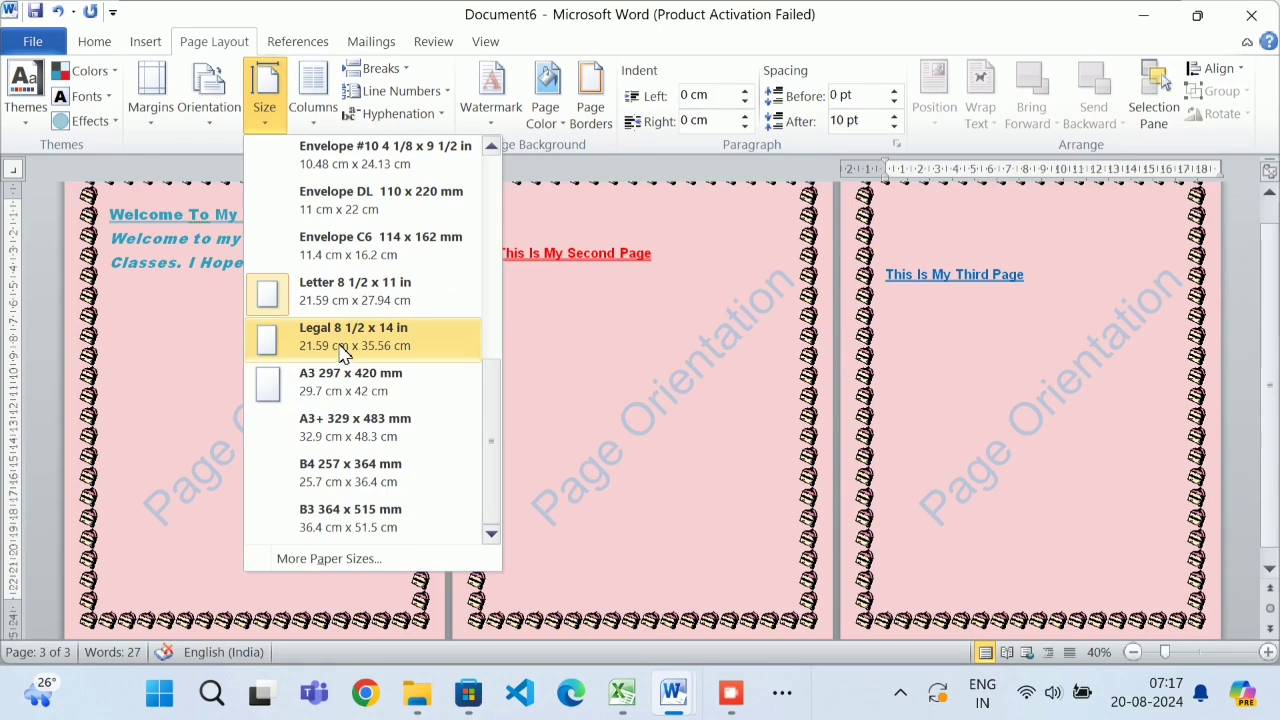
left_click(330, 337)
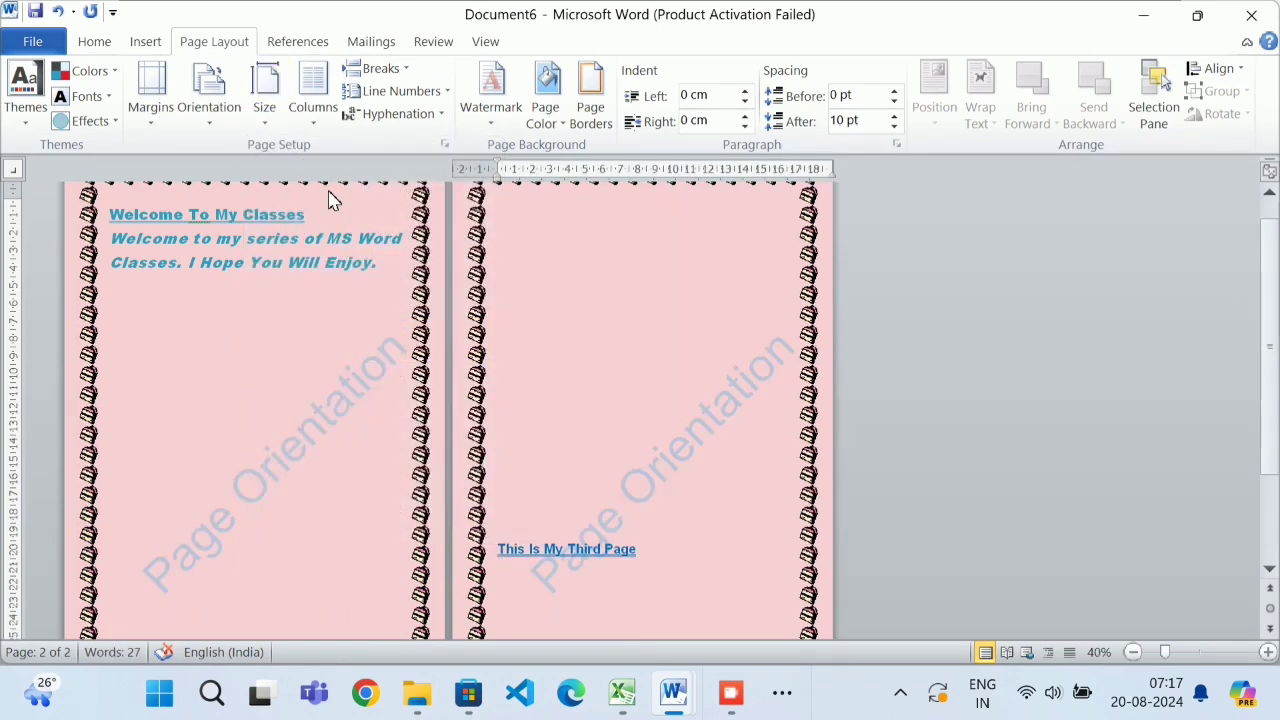
left_click(1133, 652)
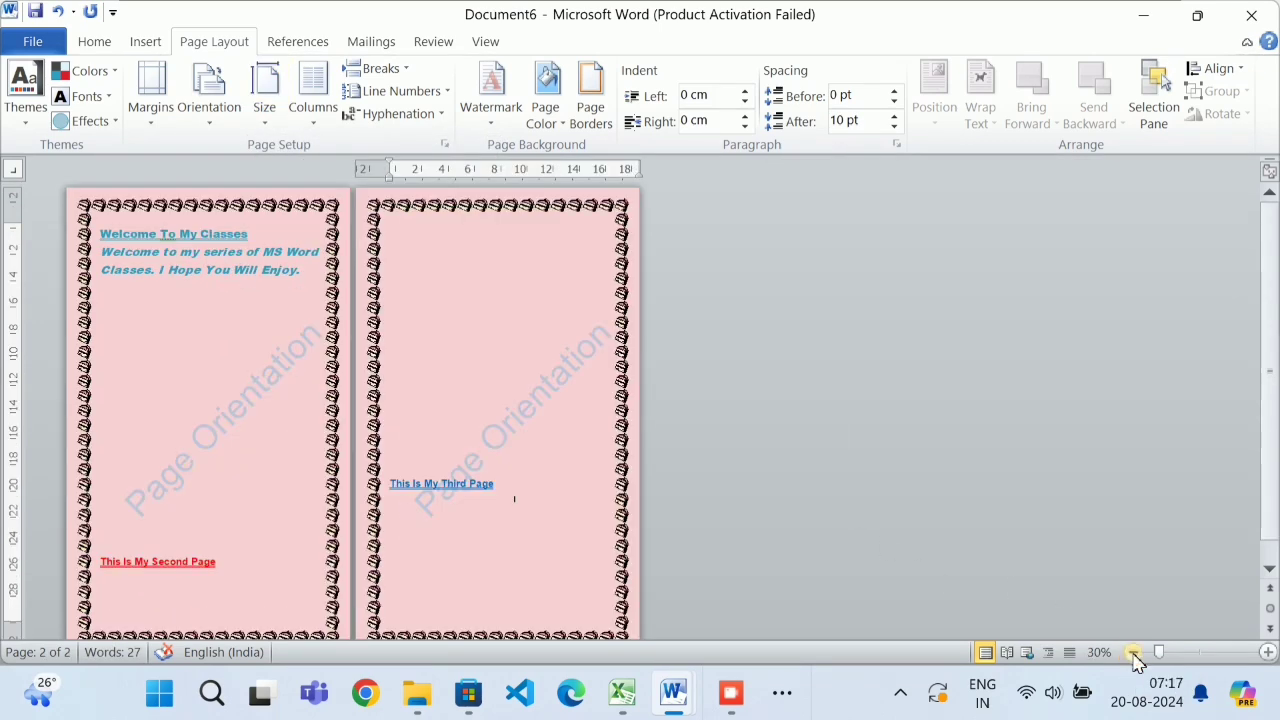
Return the document's paper size to A4 210 x 297 mm.
left_click(280, 122)
scroll(308, 340, "up", 5)
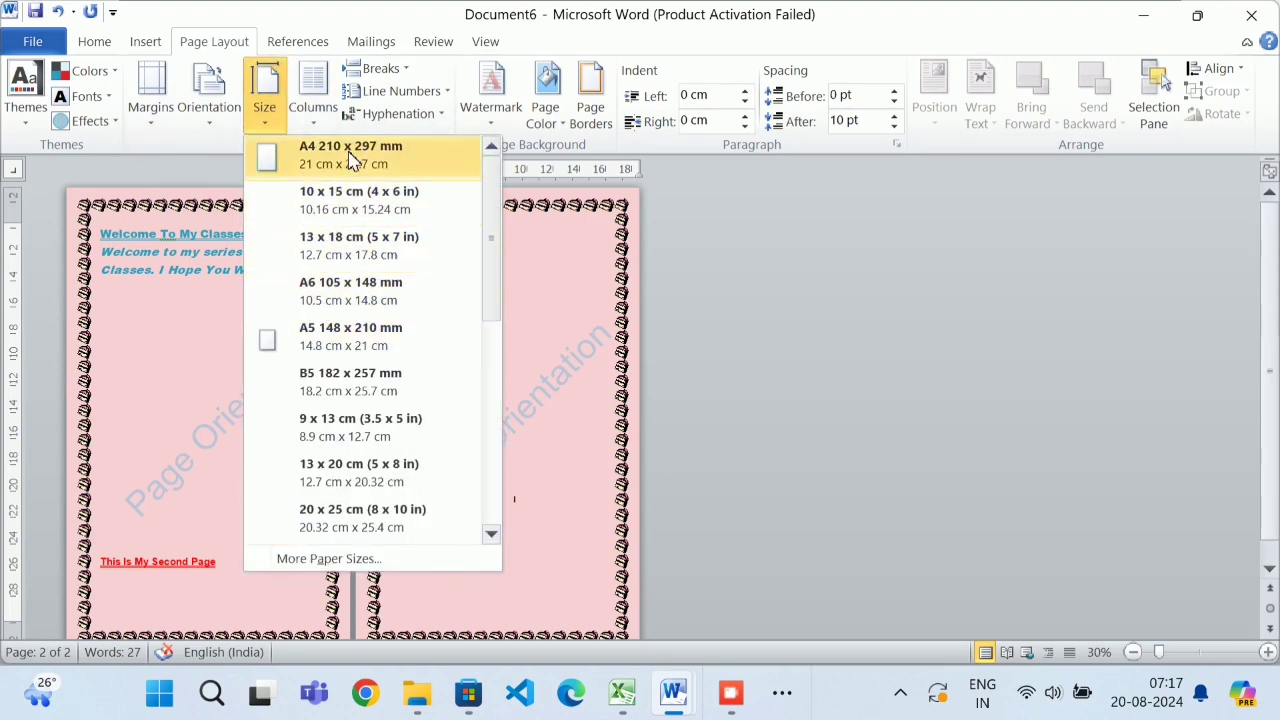
left_click(349, 155)
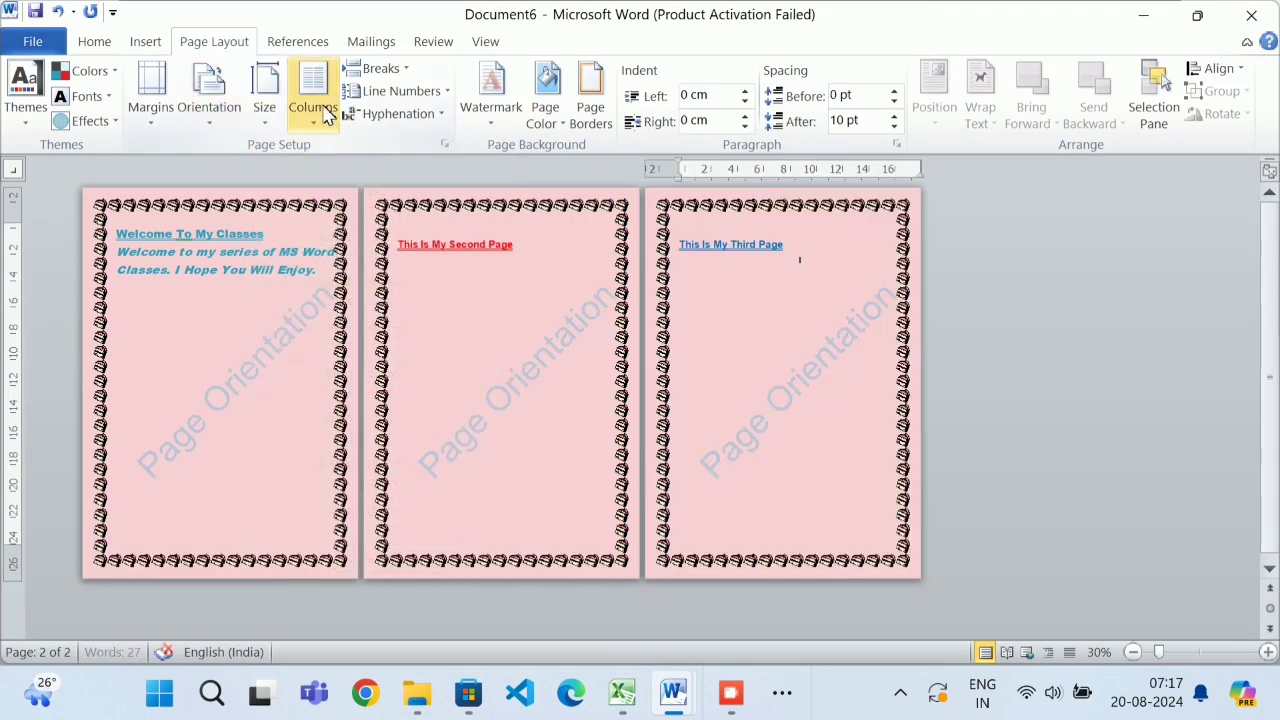
Switch the paper size from A4 to Letter 8 1/2 x 11 in to compare the two page formats.
left_click(280, 112)
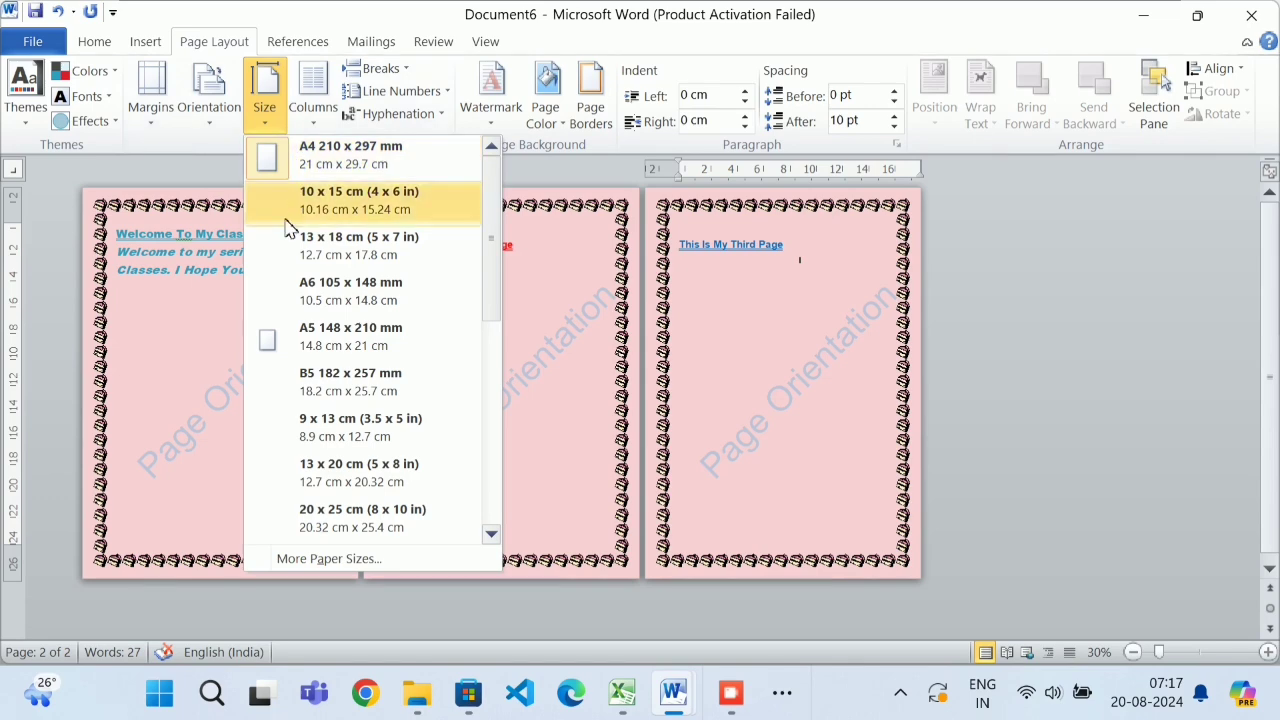
scroll(286, 230, "down", 5)
left_click(298, 292)
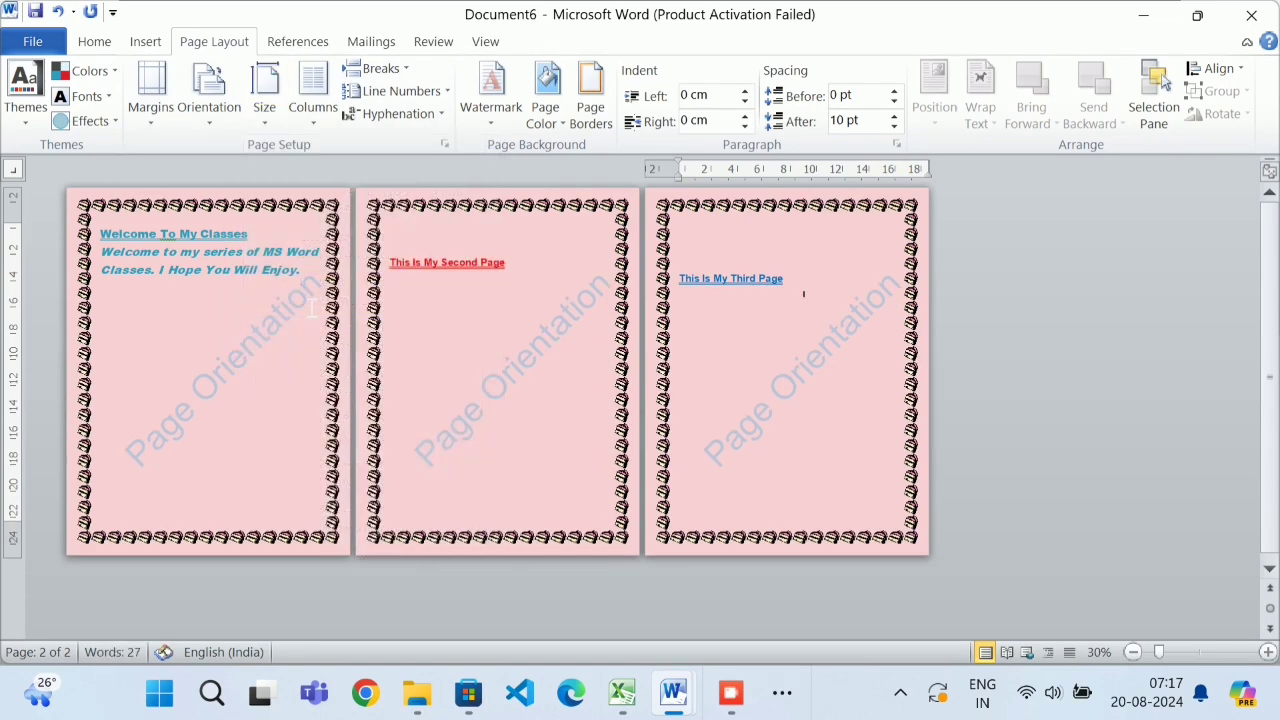
Apply the Legal 8 1/2 x 14 in paper size to the document.
left_click(255, 108)
scroll(300, 240, "down", 5)
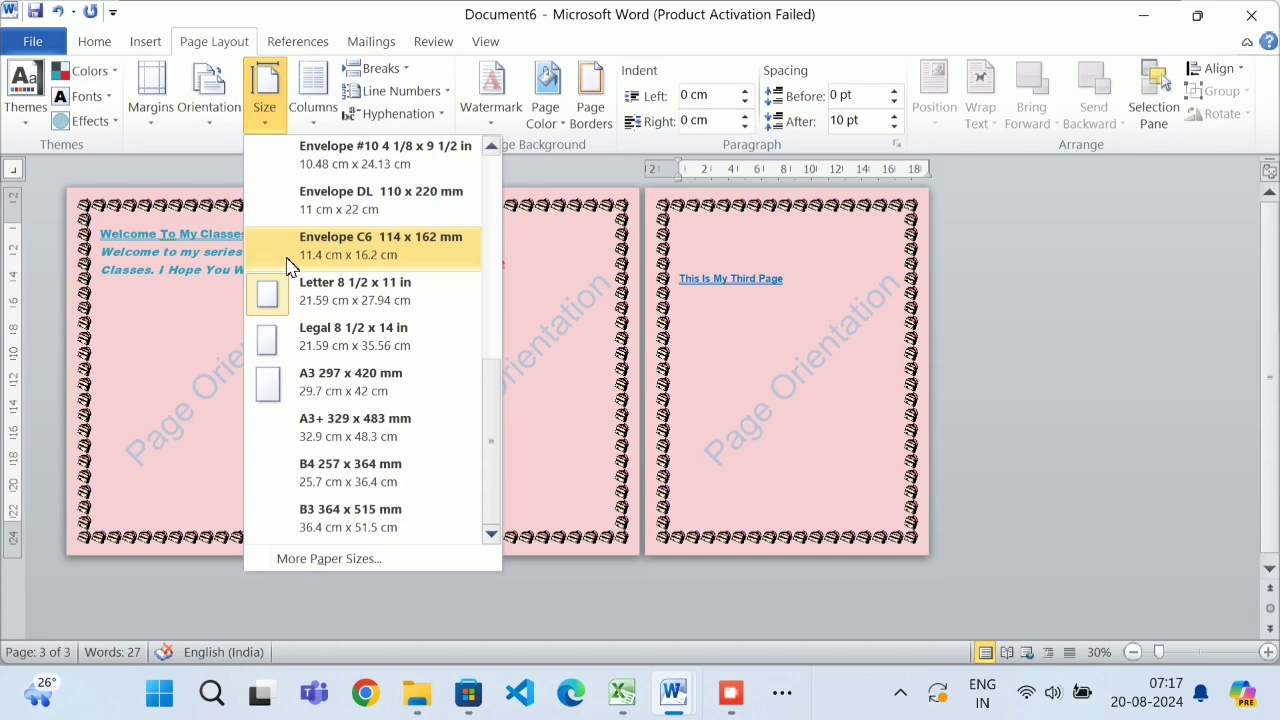
left_click(310, 340)
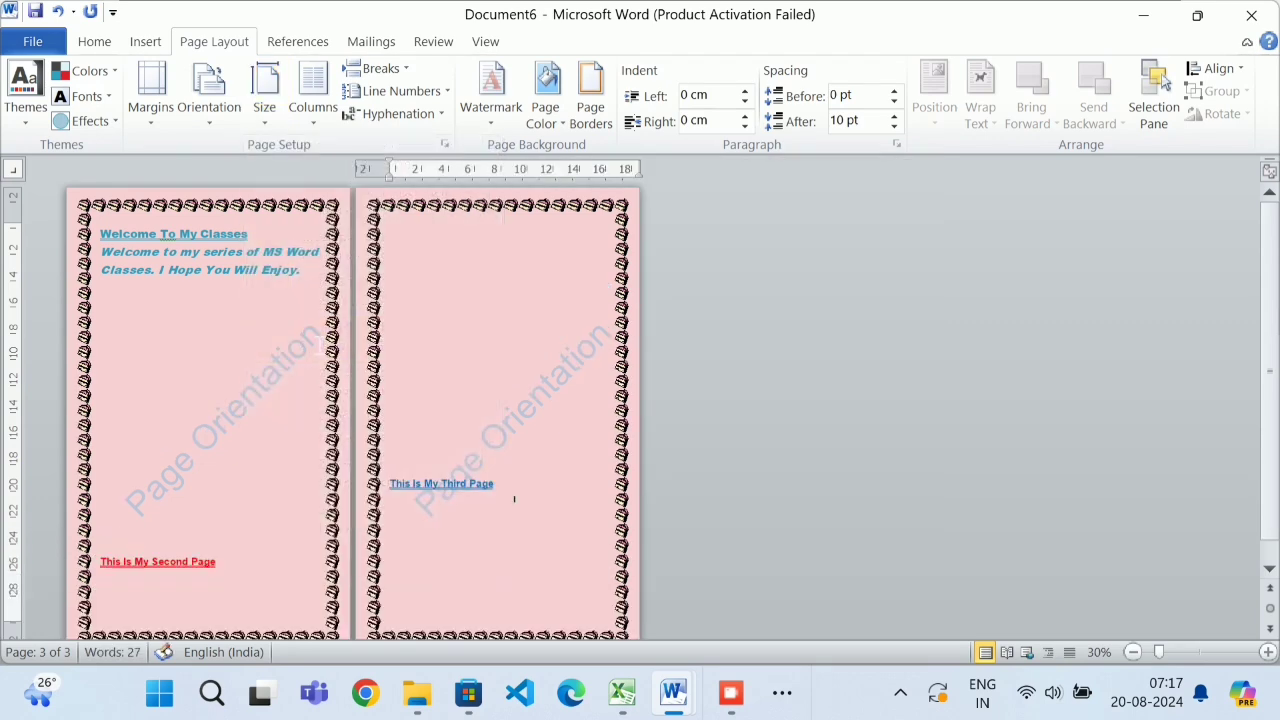
Apply the A3 297 x 420 mm paper size to the document.
left_click(266, 115)
scroll(305, 303, "down", 2)
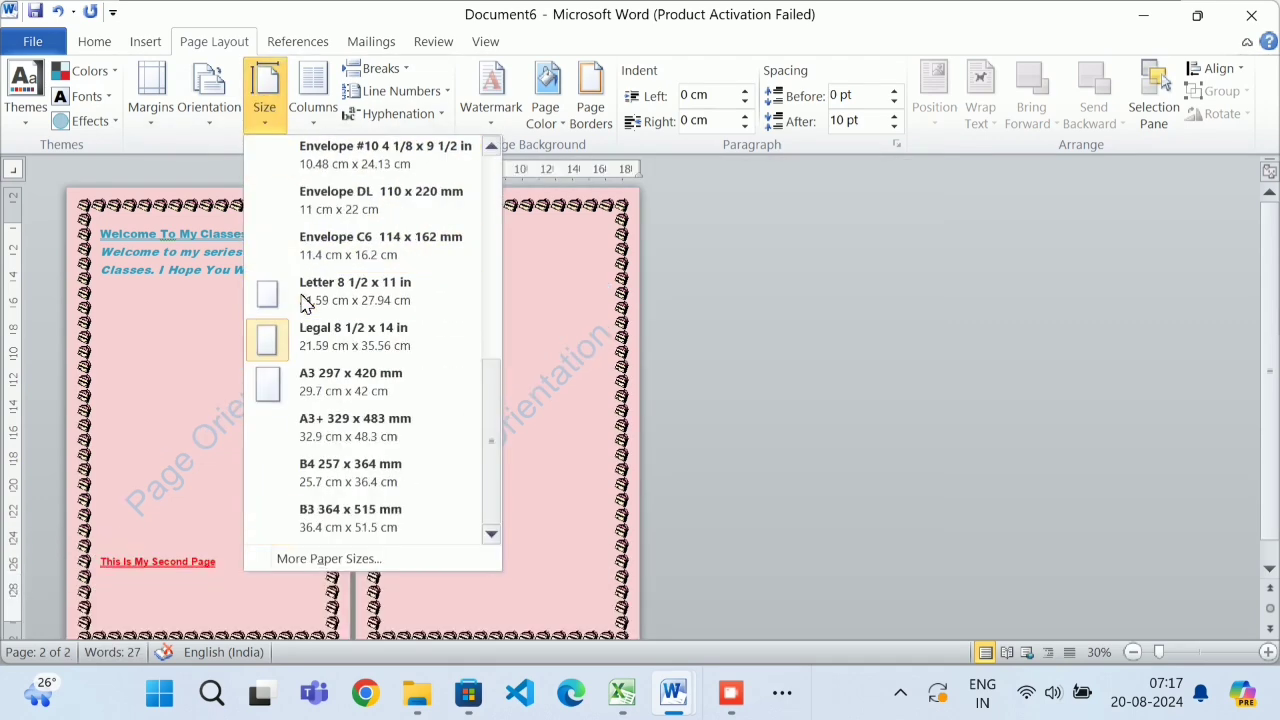
left_click(325, 388)
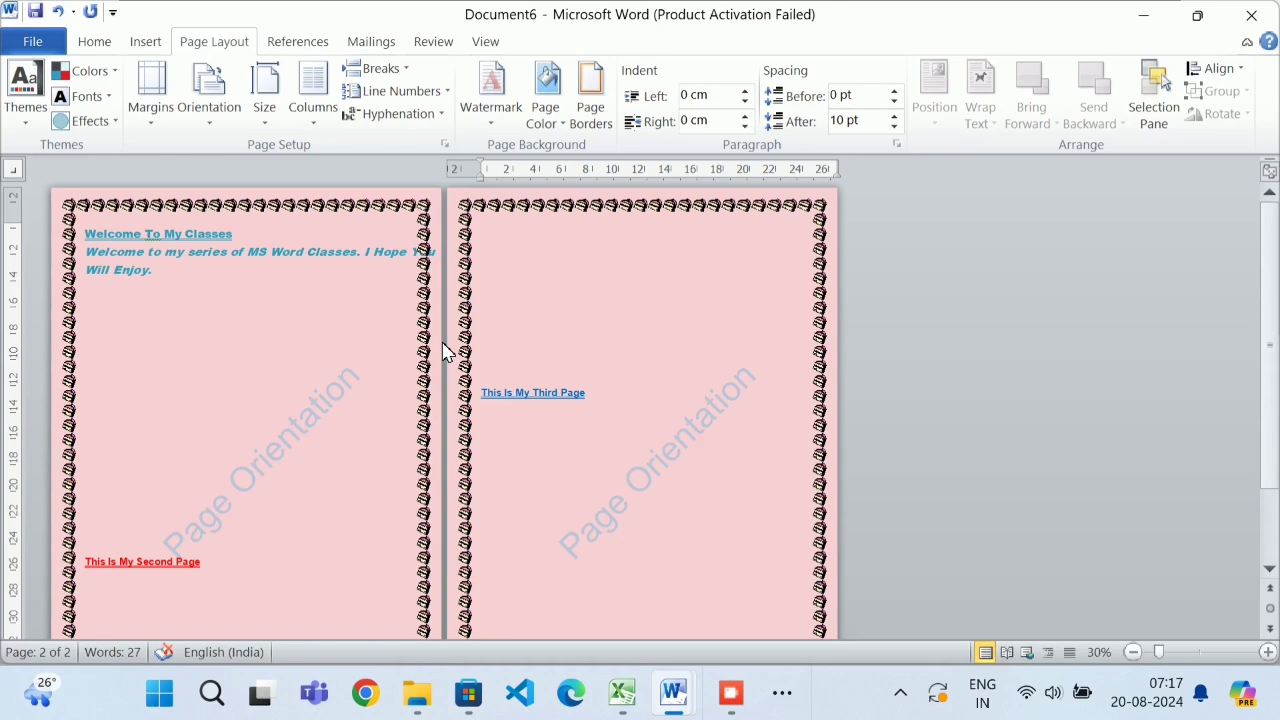
Review the available paper sizes and apply A5 148 x 210 mm to the document.
left_click(265, 112)
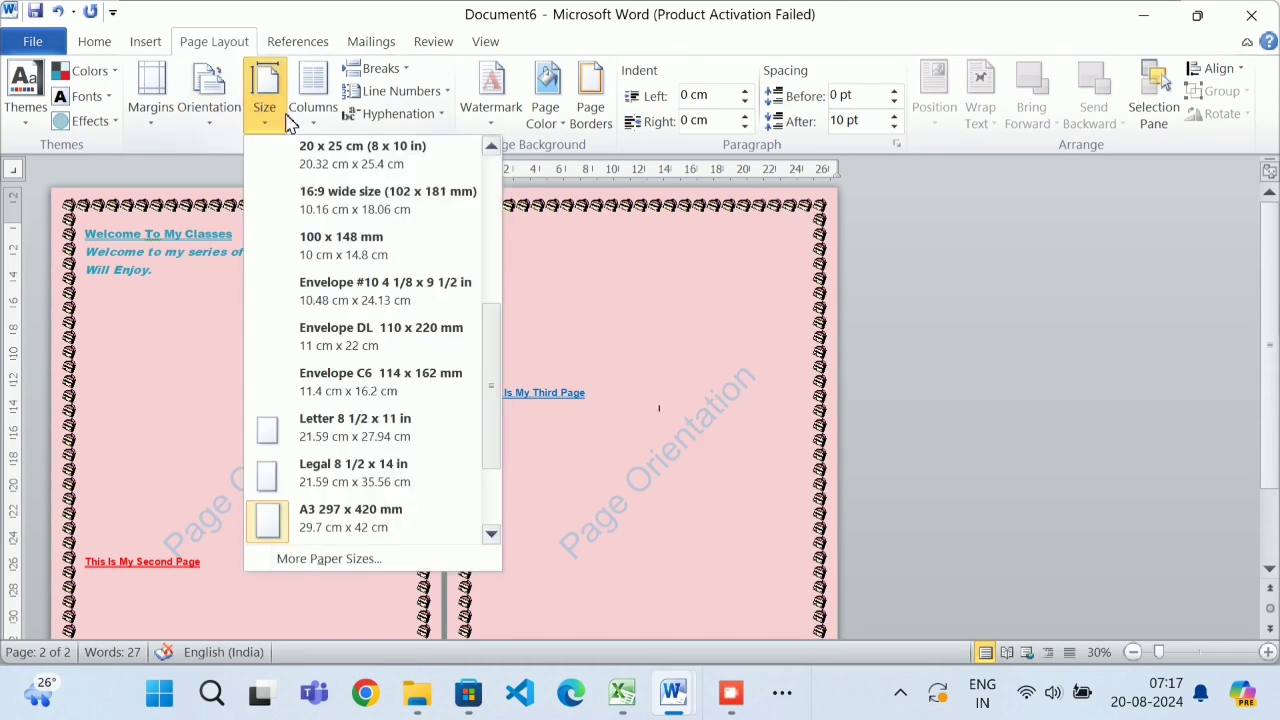
scroll(320, 330, "down", 1)
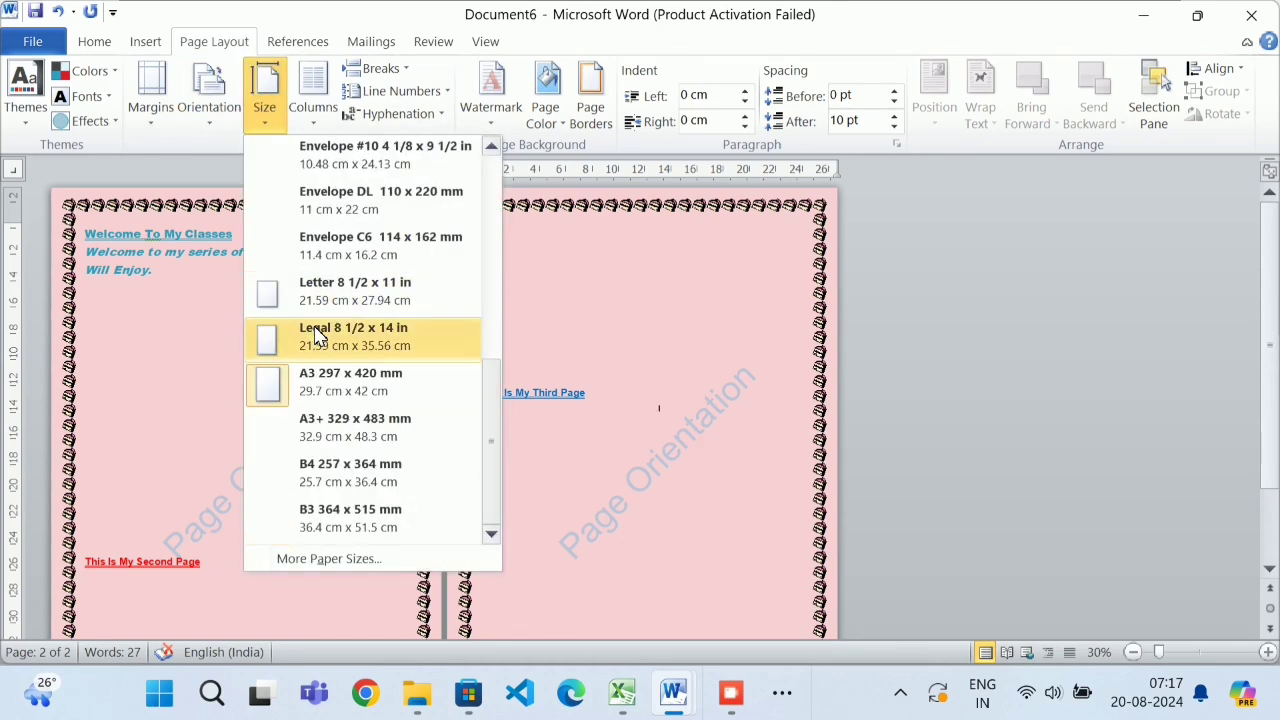
scroll(375, 398, "up", 5)
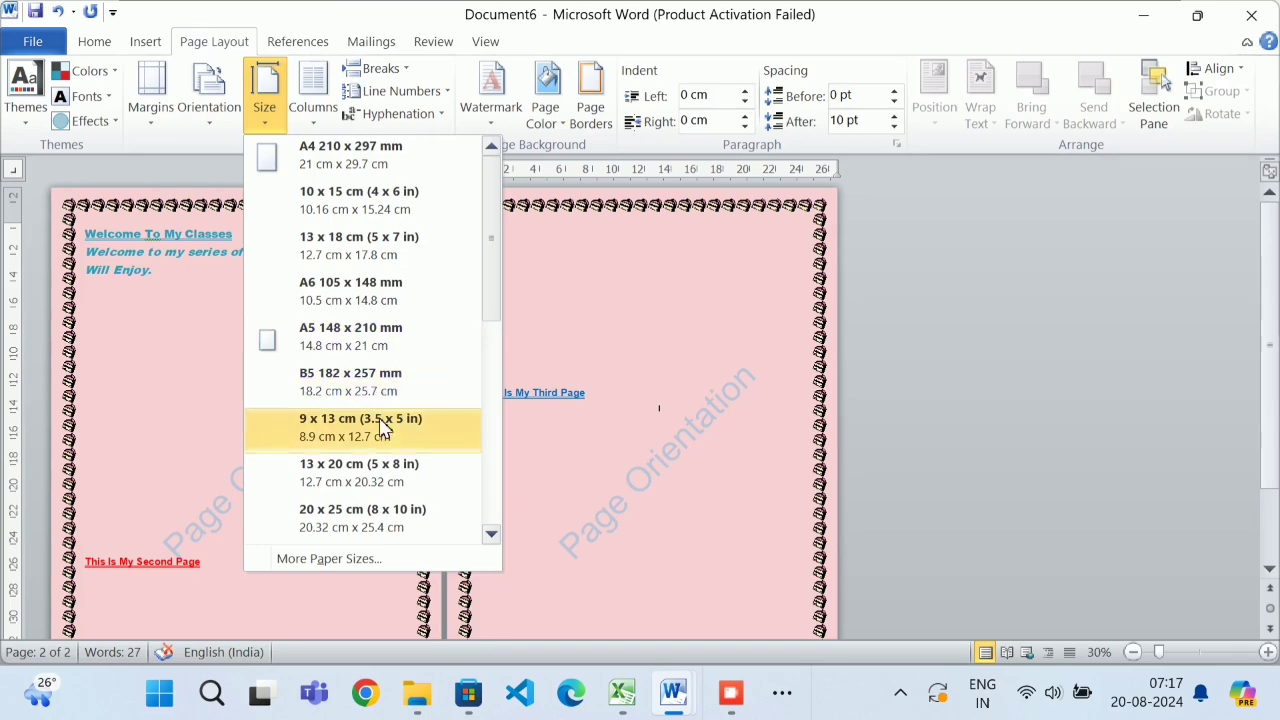
left_click(371, 355)
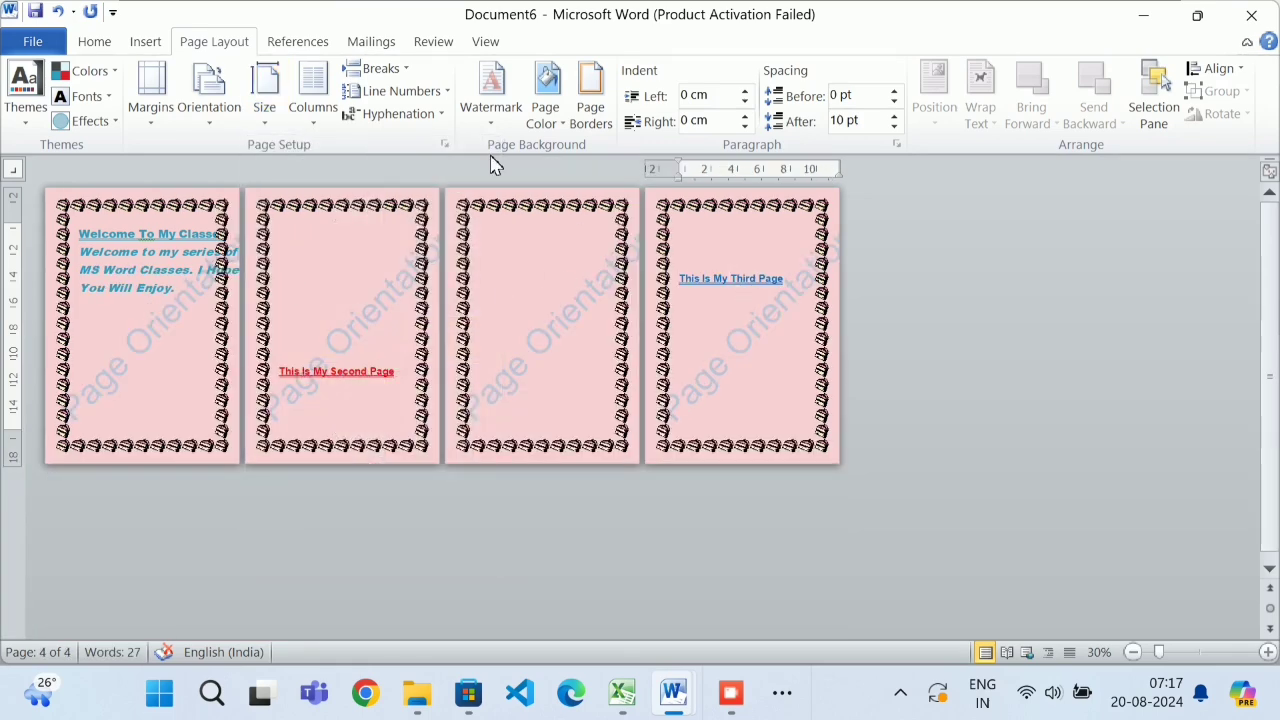
Set the paper size back to A4 210 x 297 mm and reopen the list of paper sizes.
left_click(262, 106)
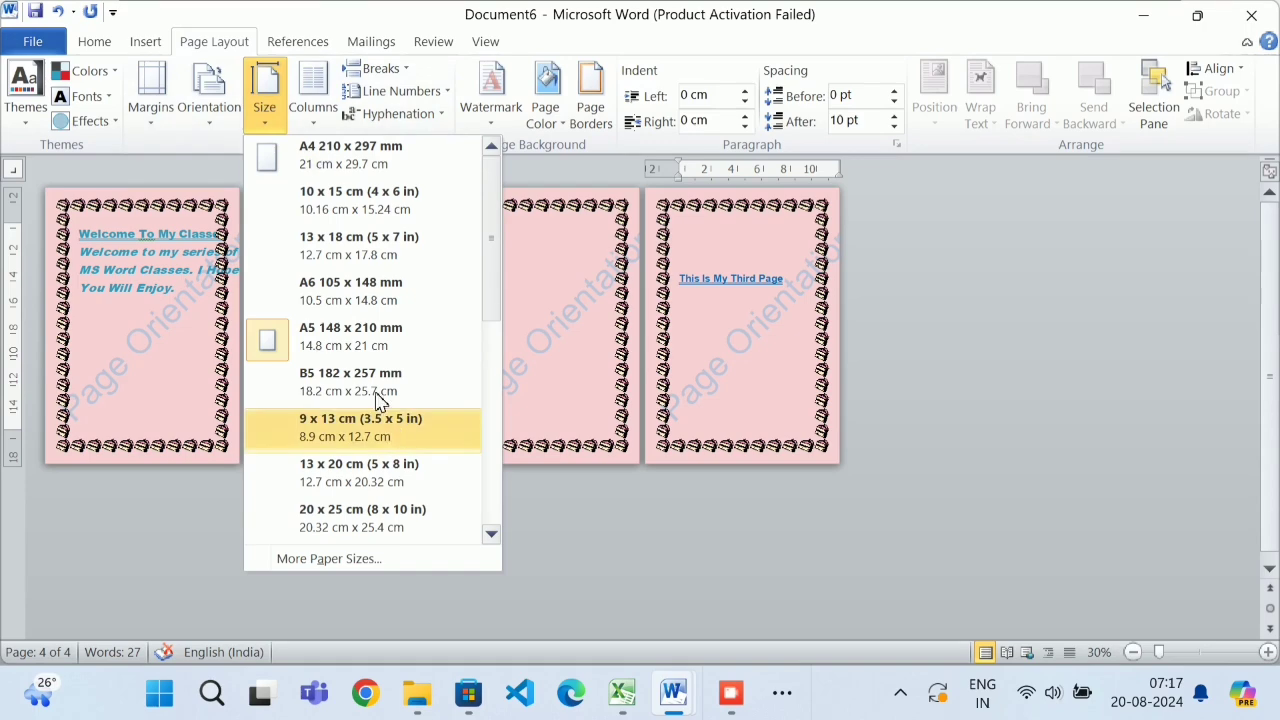
left_click(292, 160)
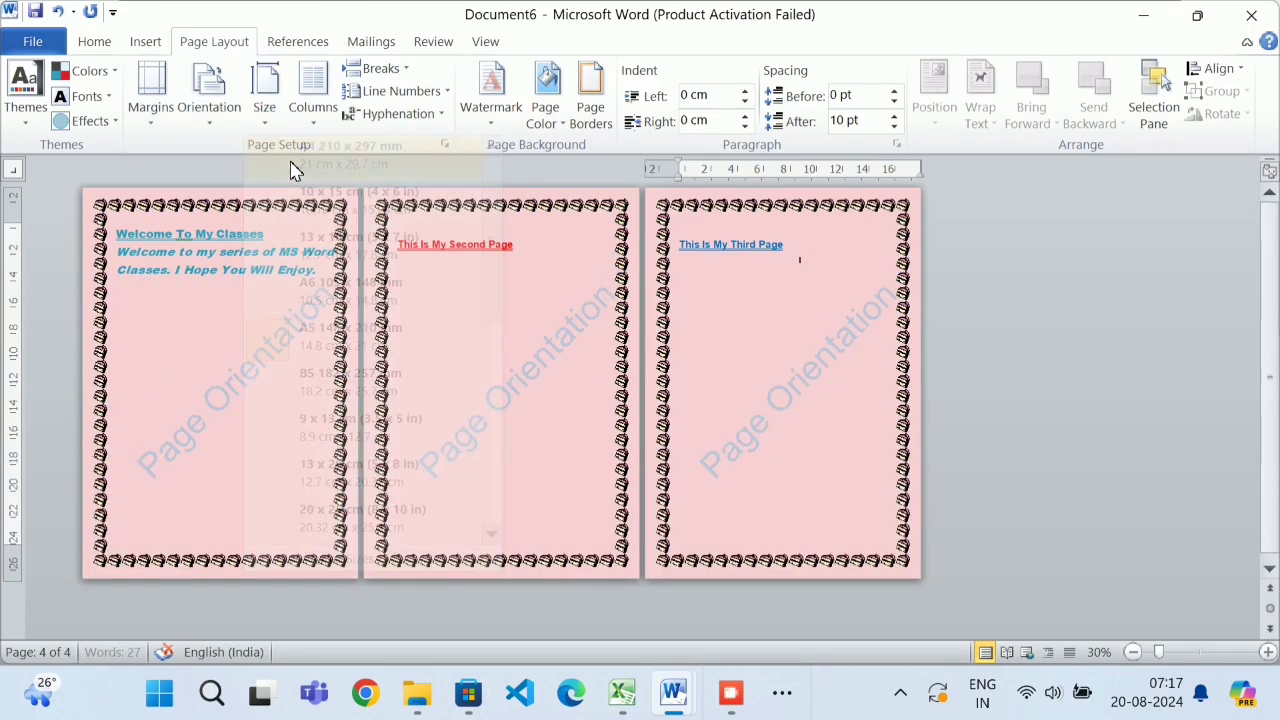
left_click(268, 108)
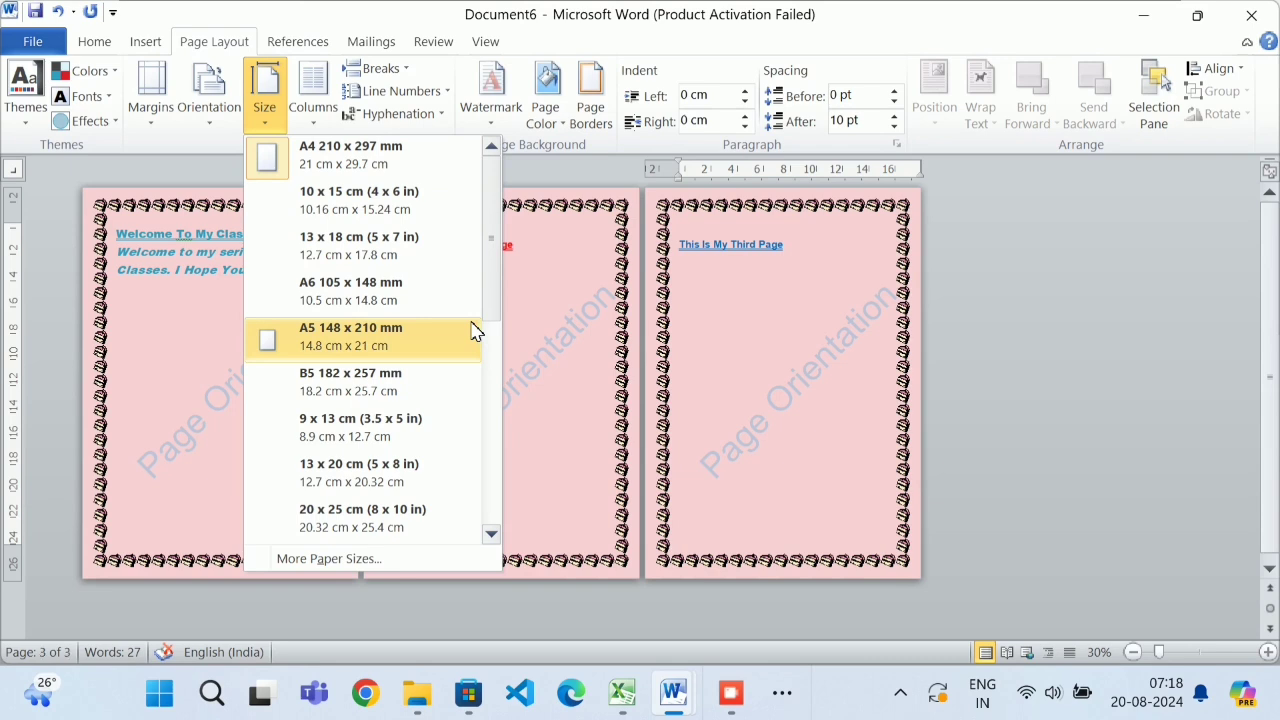
left_click(358, 160)
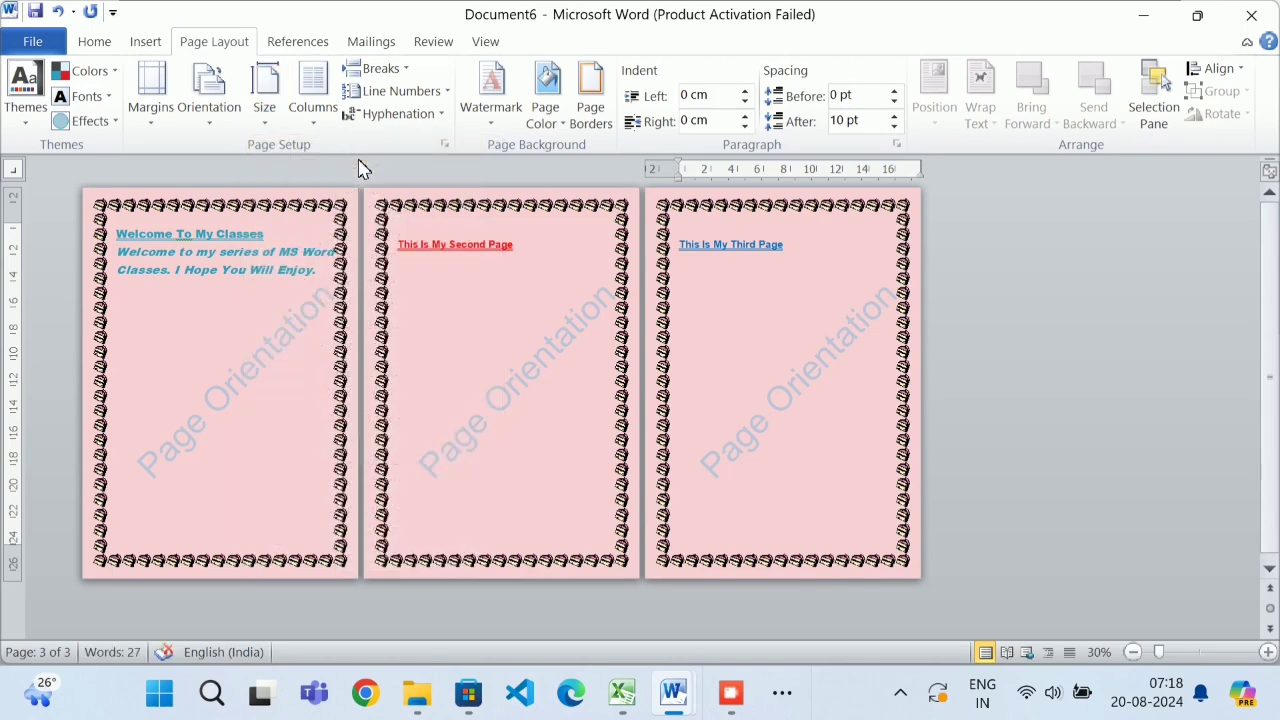
left_click(266, 105)
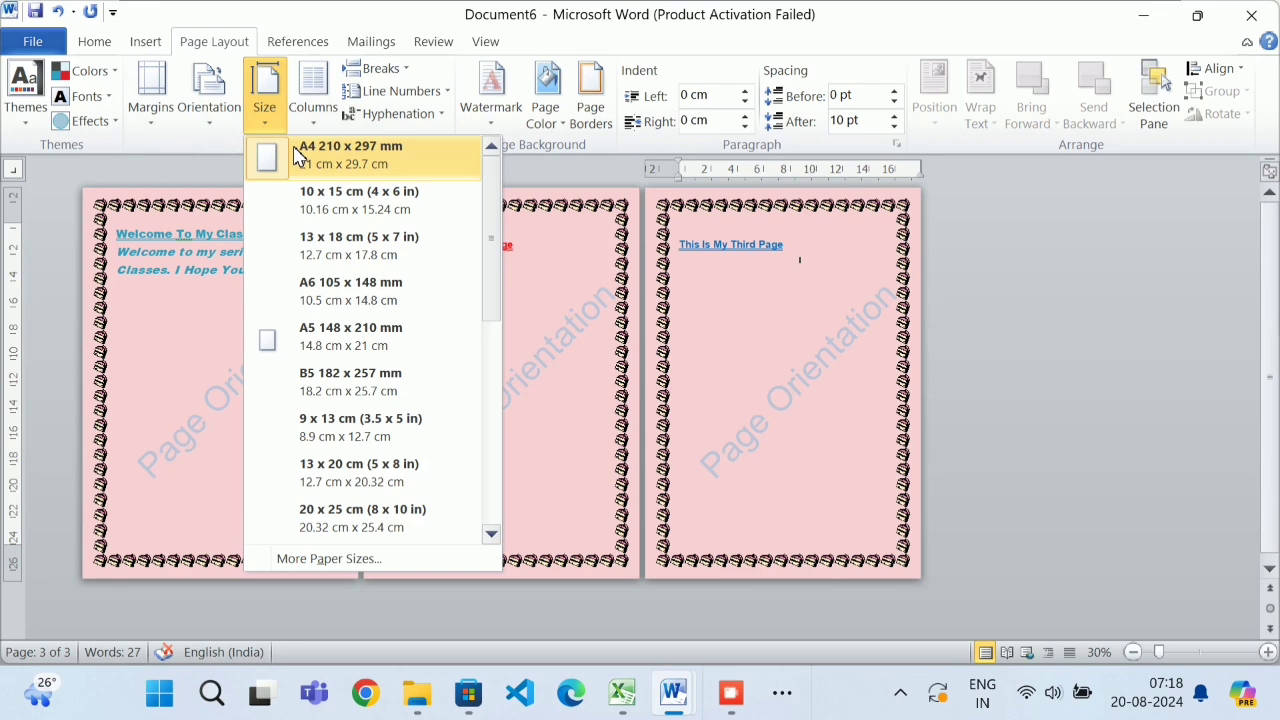
Review the available paper sizes and apply A4 210 x 297 mm to the document.
scroll(280, 338, "down", 3)
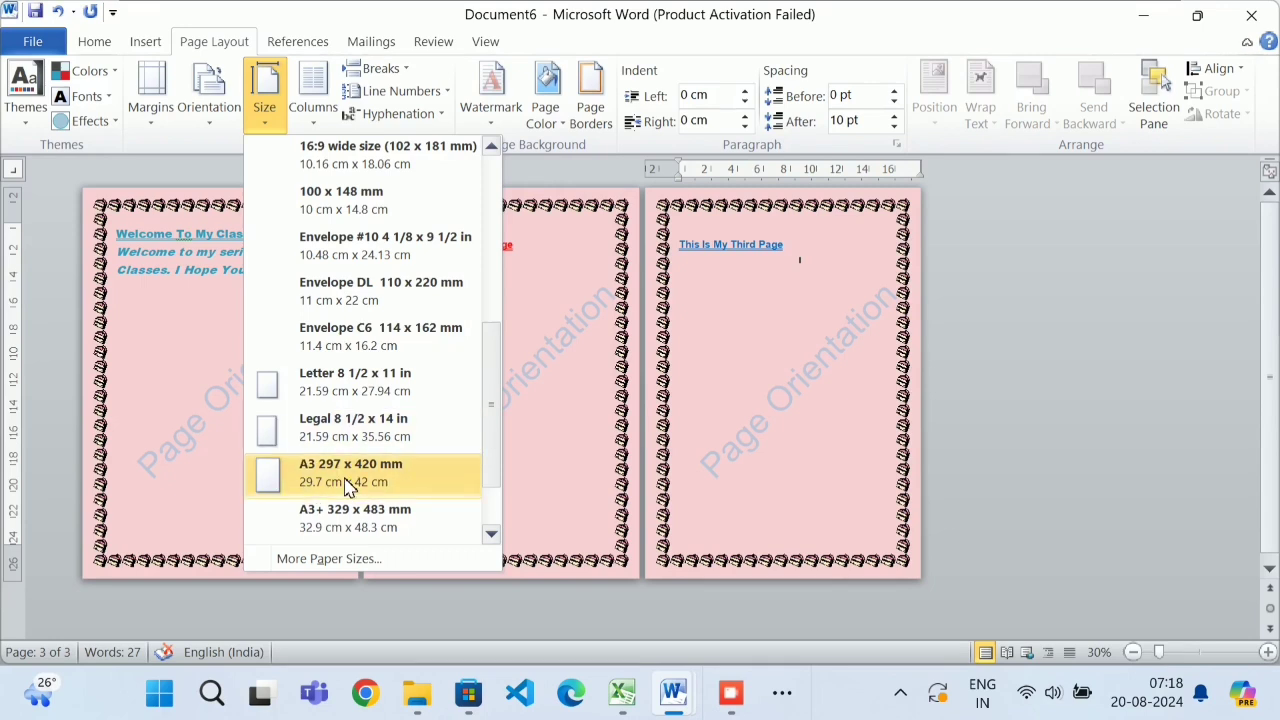
scroll(345, 392, "up", 3)
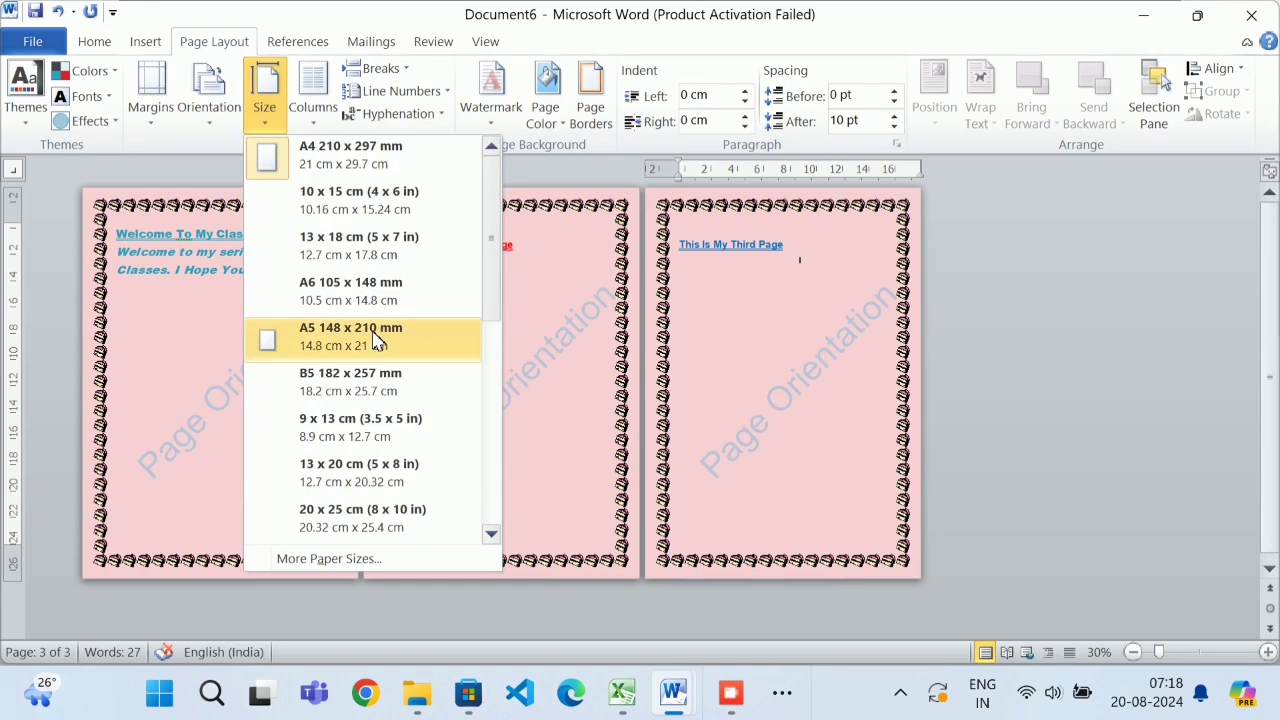
left_click(372, 155)
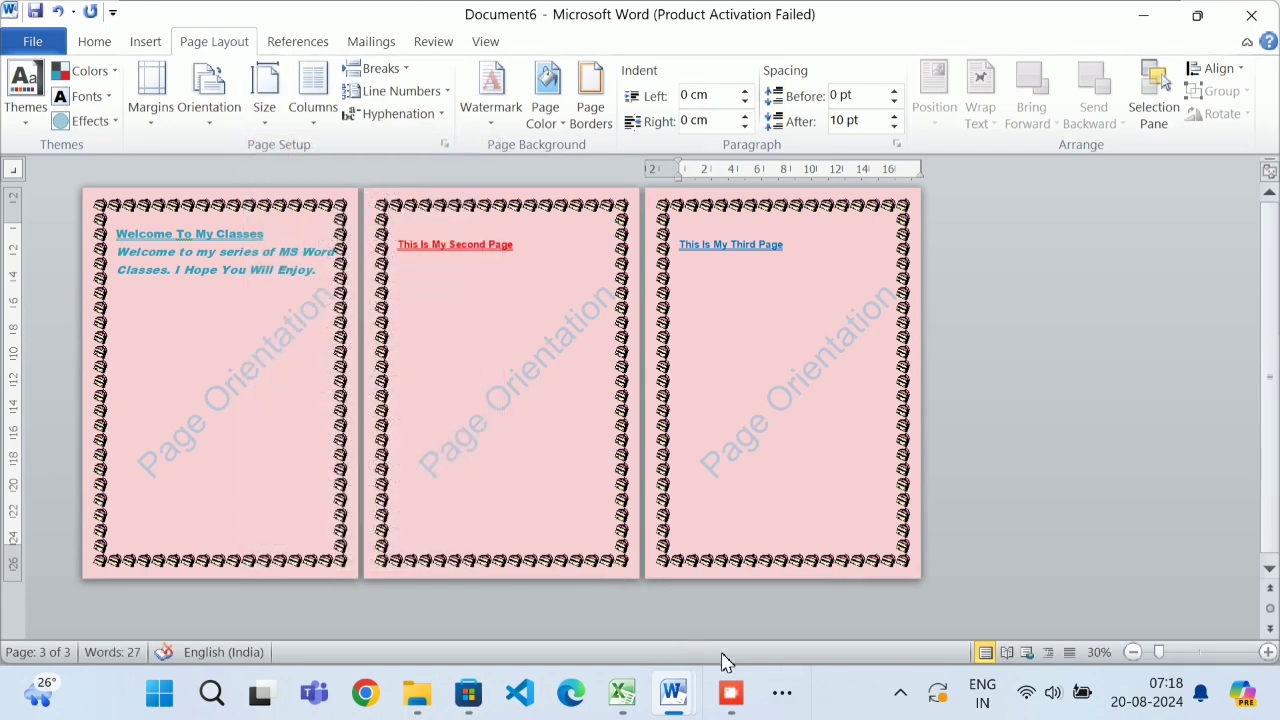
mouse_move(731, 686)
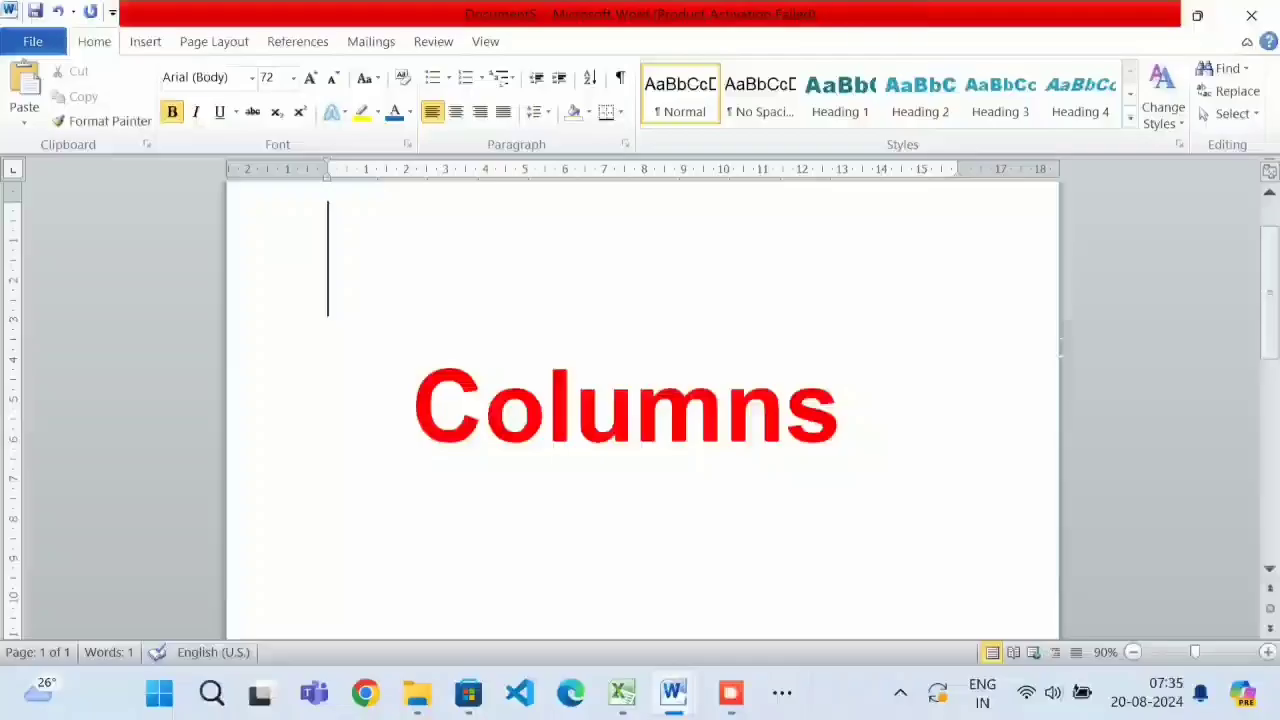
View the preset column layouts offered for the page.
left_click(213, 45)
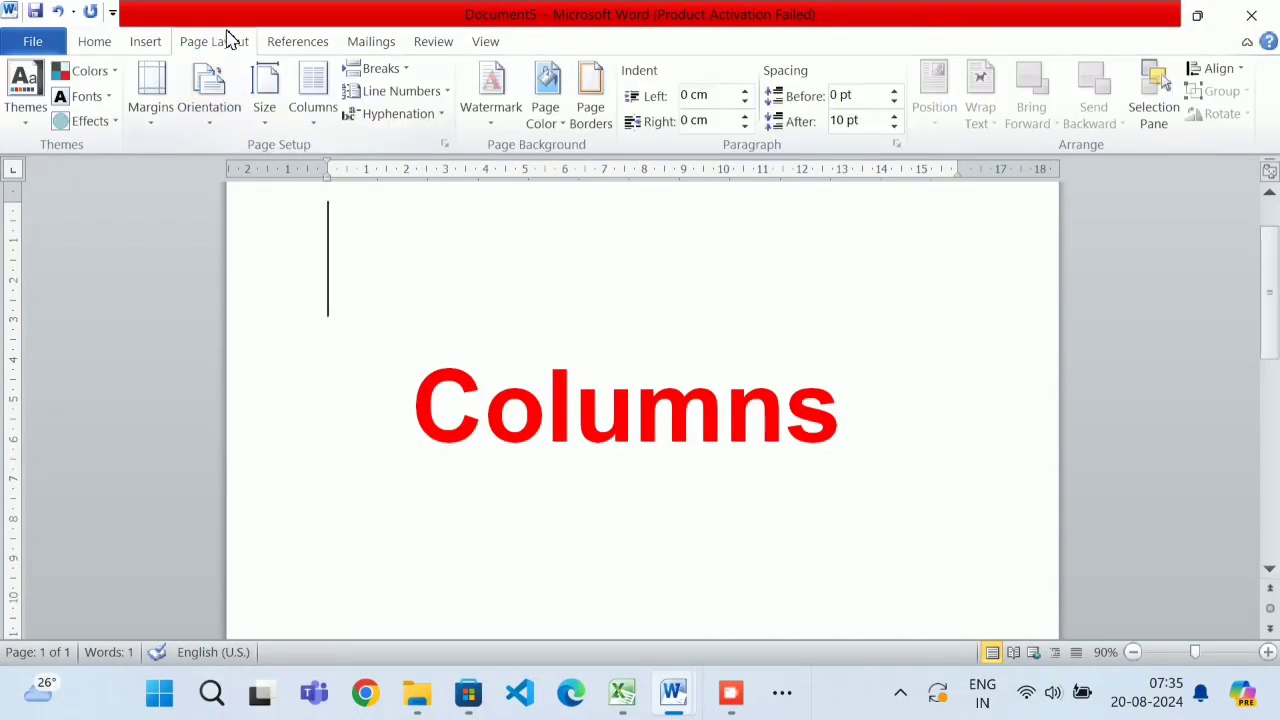
left_click(312, 125)
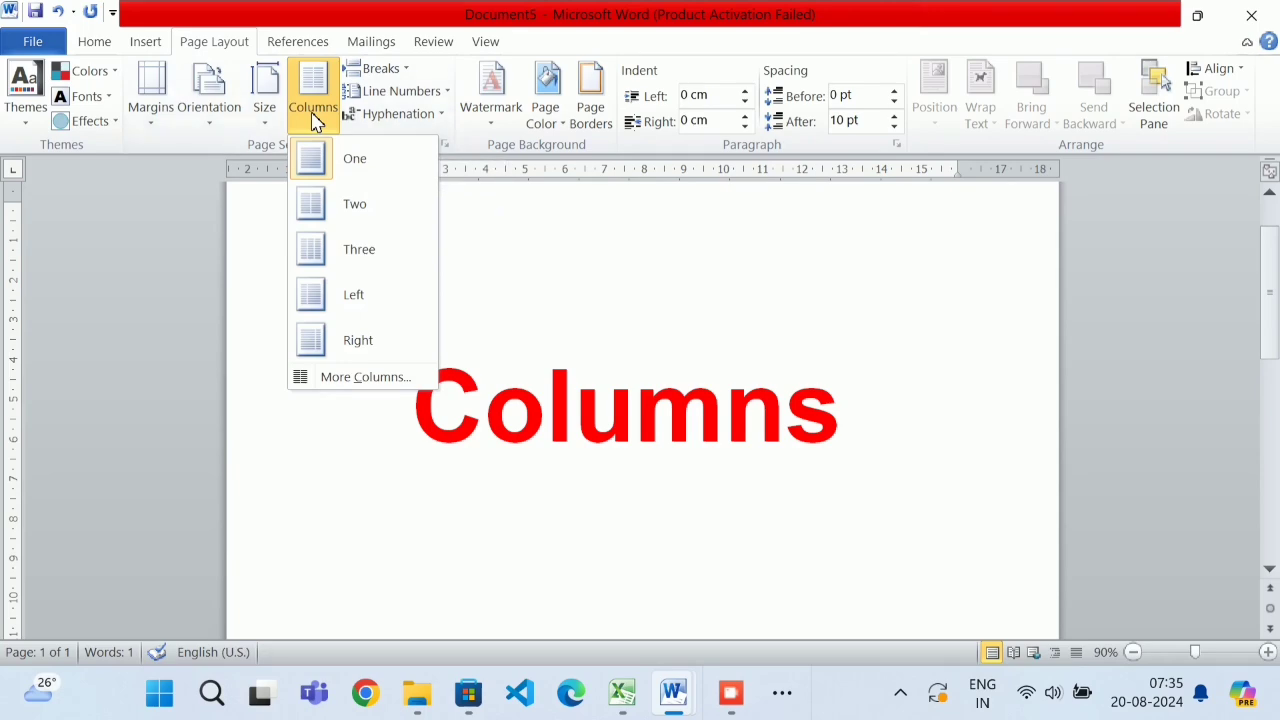
key("Escape")
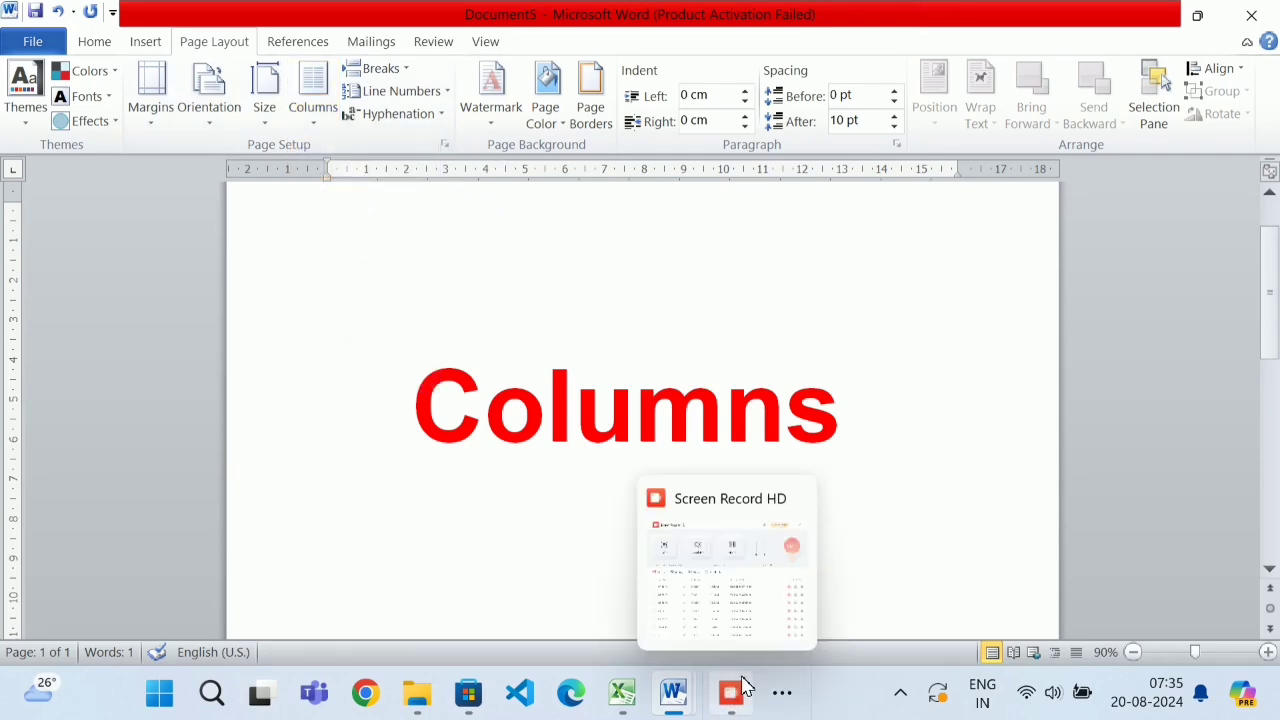
Switch to Document6 and place the cursor at the end of its first paragraph.
mouse_move(685, 708)
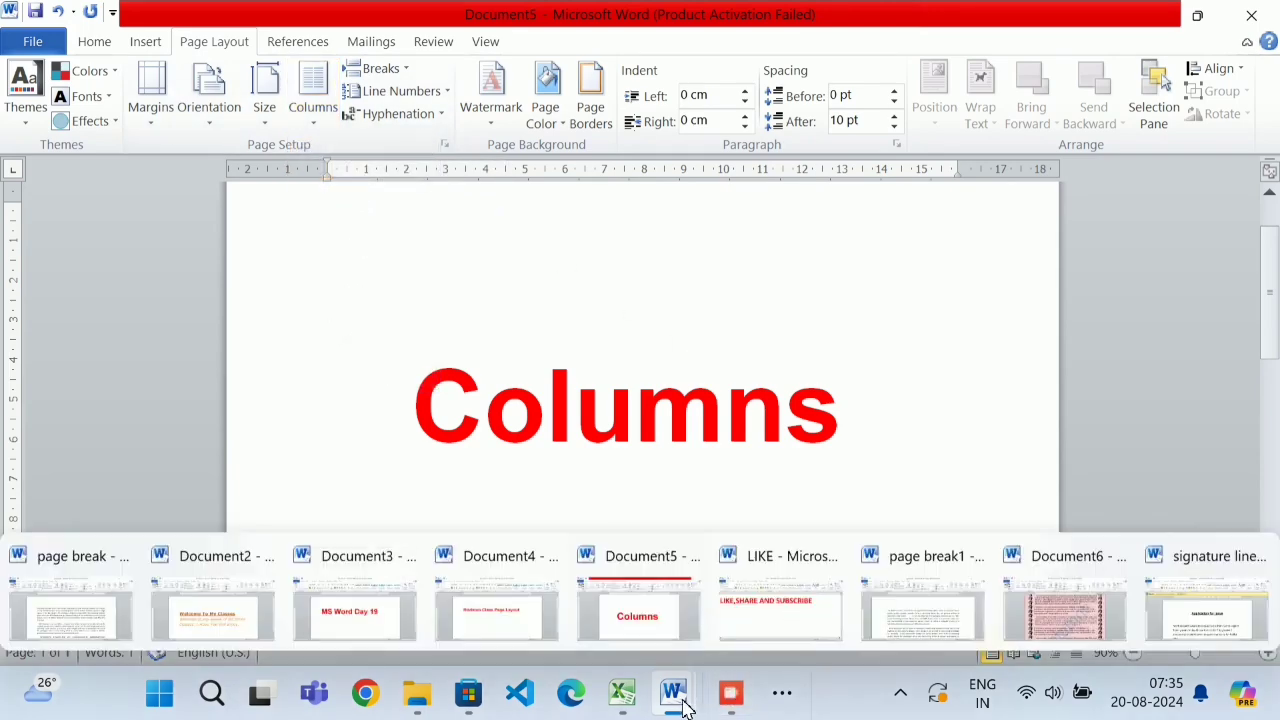
left_click(1071, 609)
scroll(803, 420, "up", 4)
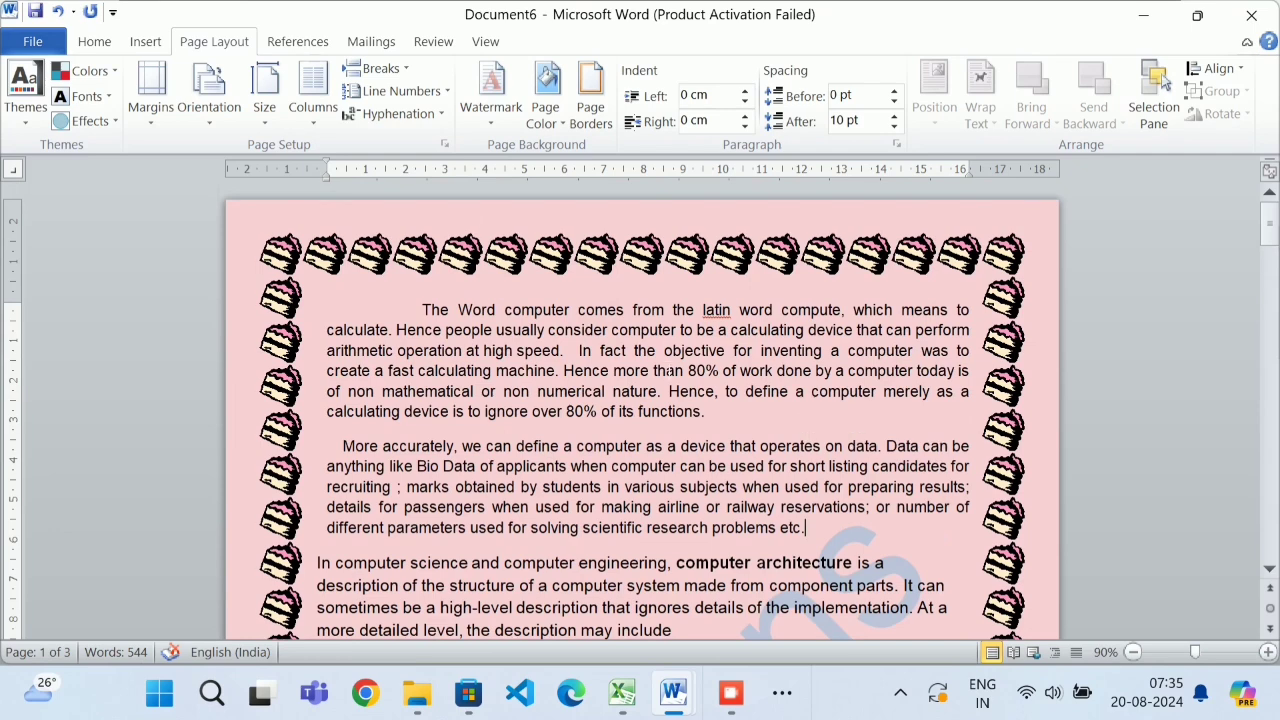
left_click(410, 300)
left_click(776, 424)
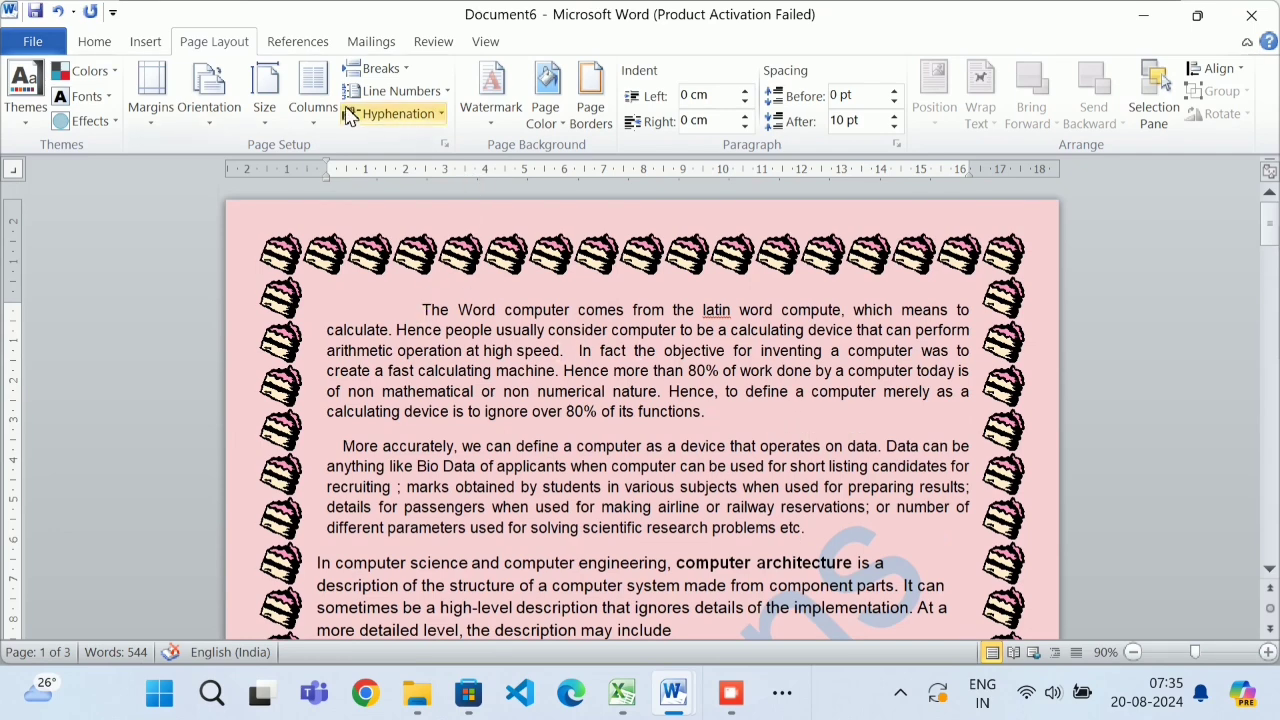
Apply the Two column layout to the text and look through the pages.
left_click(312, 95)
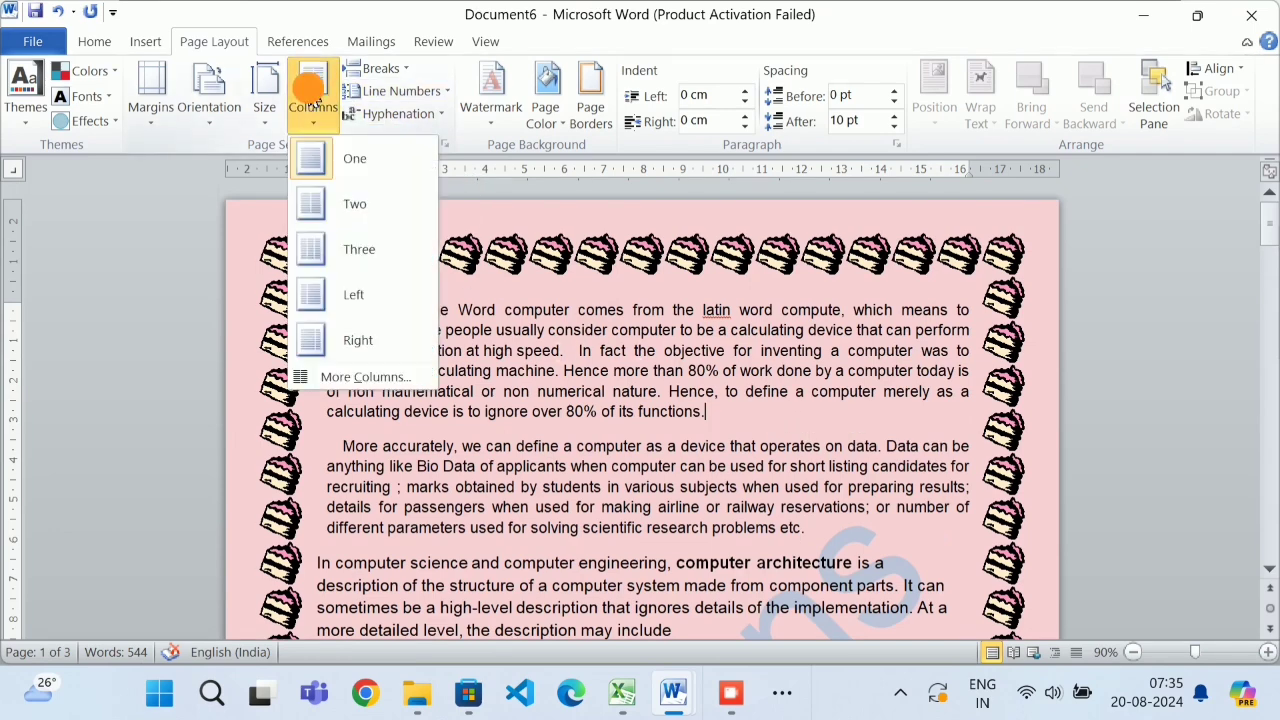
left_click(352, 204)
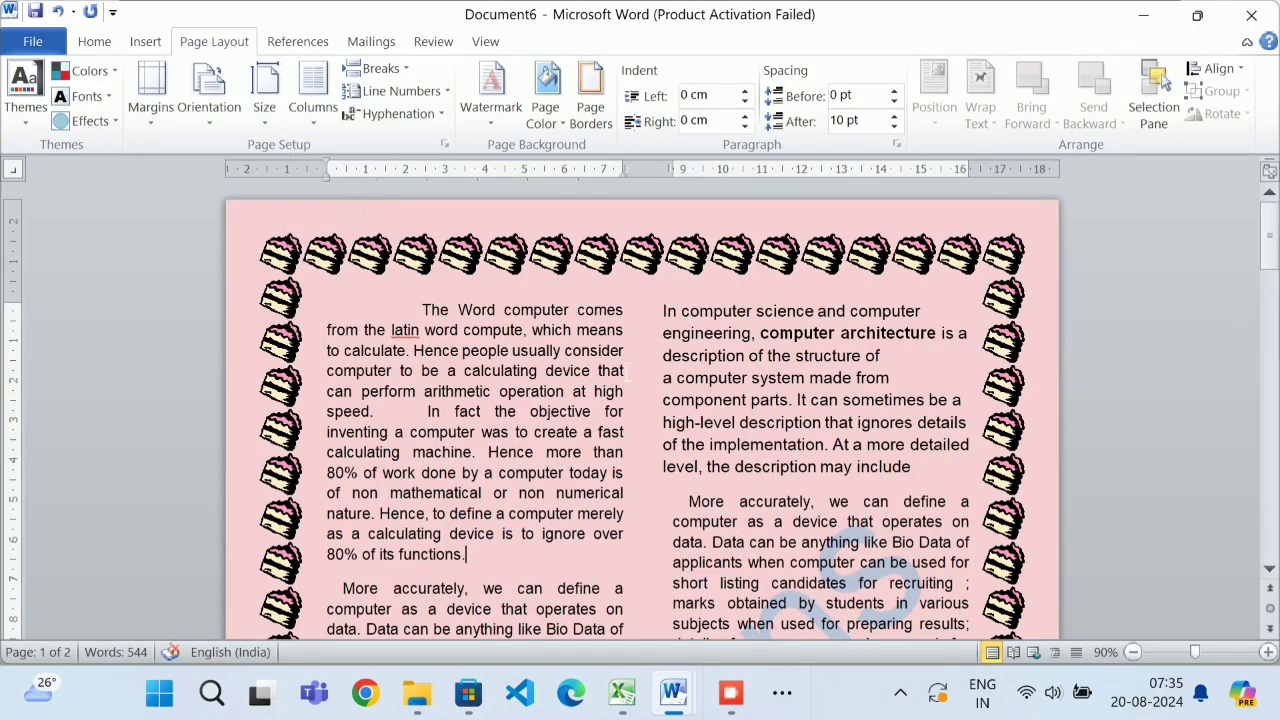
scroll(628, 371, "down", 10)
scroll(627, 362, "up", 10)
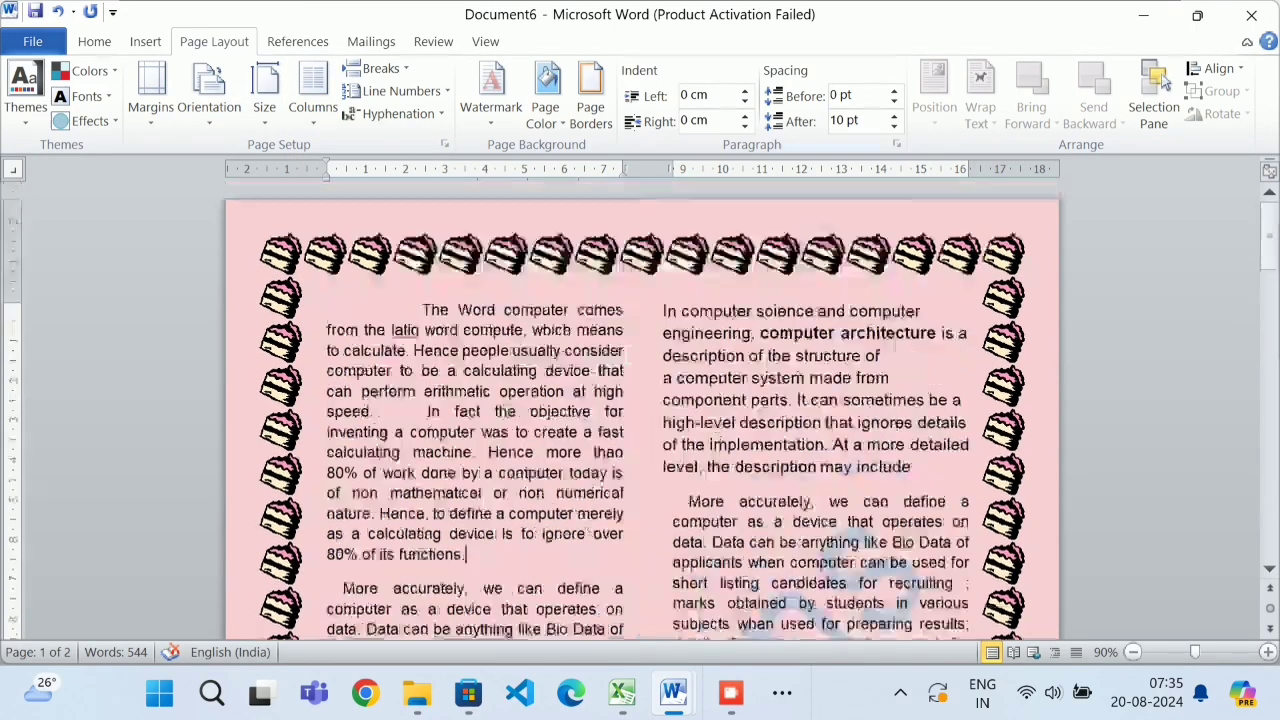
scroll(624, 360, "down", 10)
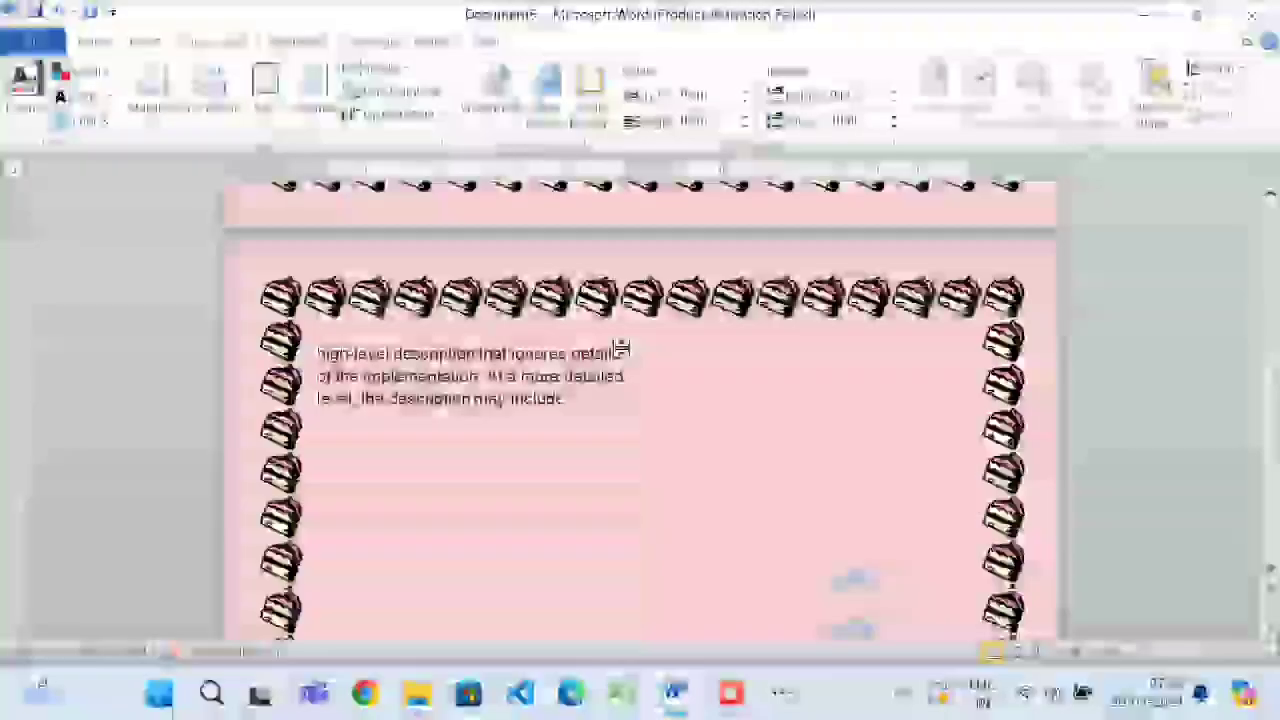
scroll(620, 348, "up", 10)
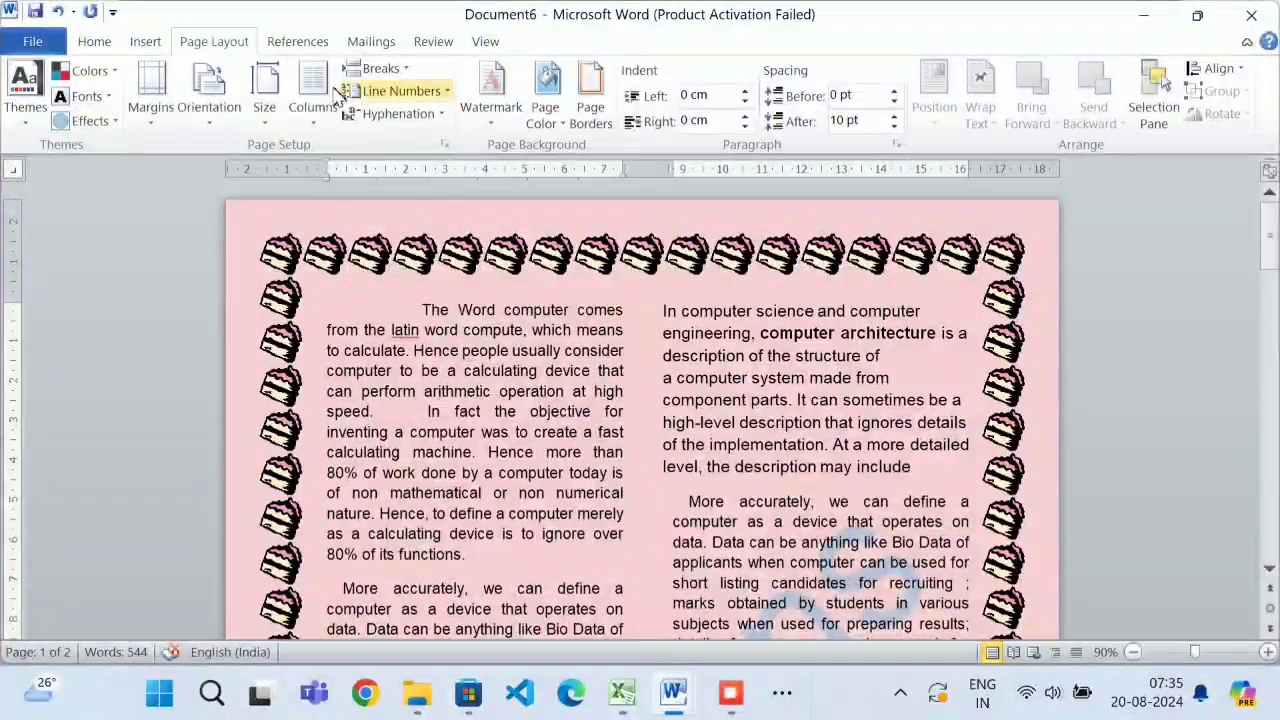
Apply the Three column layout to the text and check the page.
left_click(313, 97)
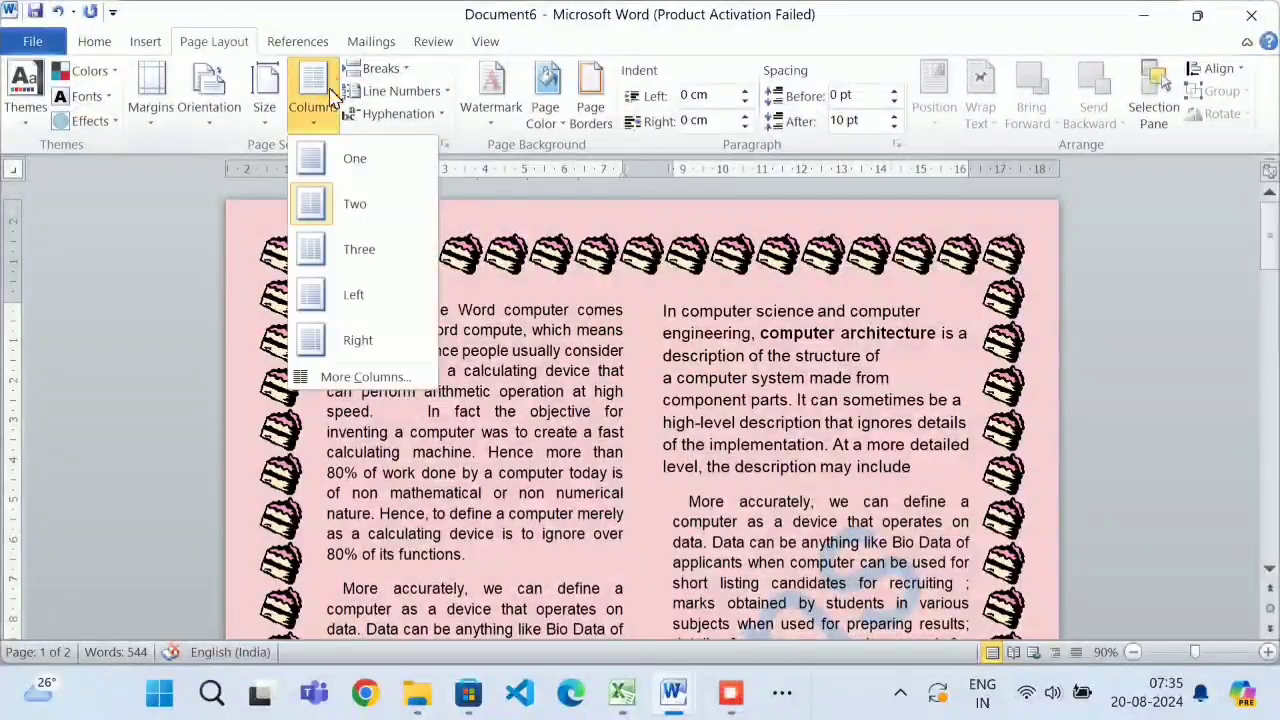
left_click(367, 249)
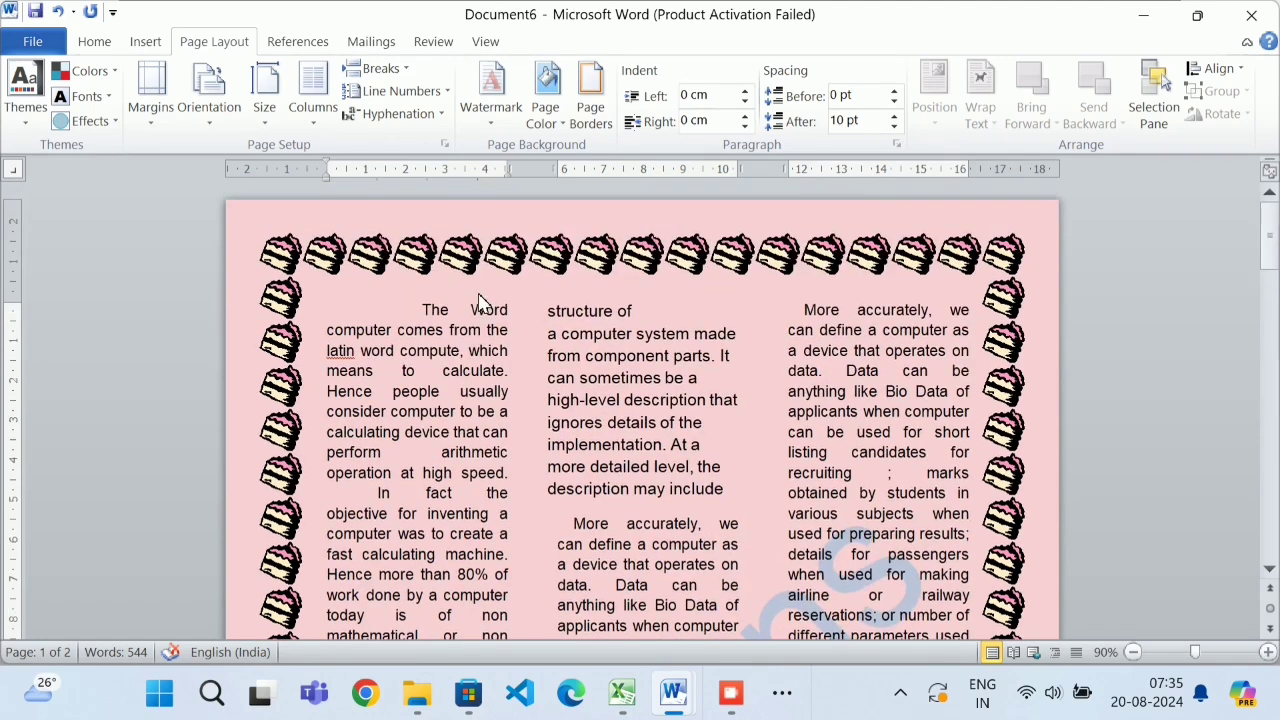
scroll(483, 295, "down", 4)
scroll(475, 285, "up", 4)
Set a custom layout of 5 equal-width columns for the whole document.
left_click(322, 122)
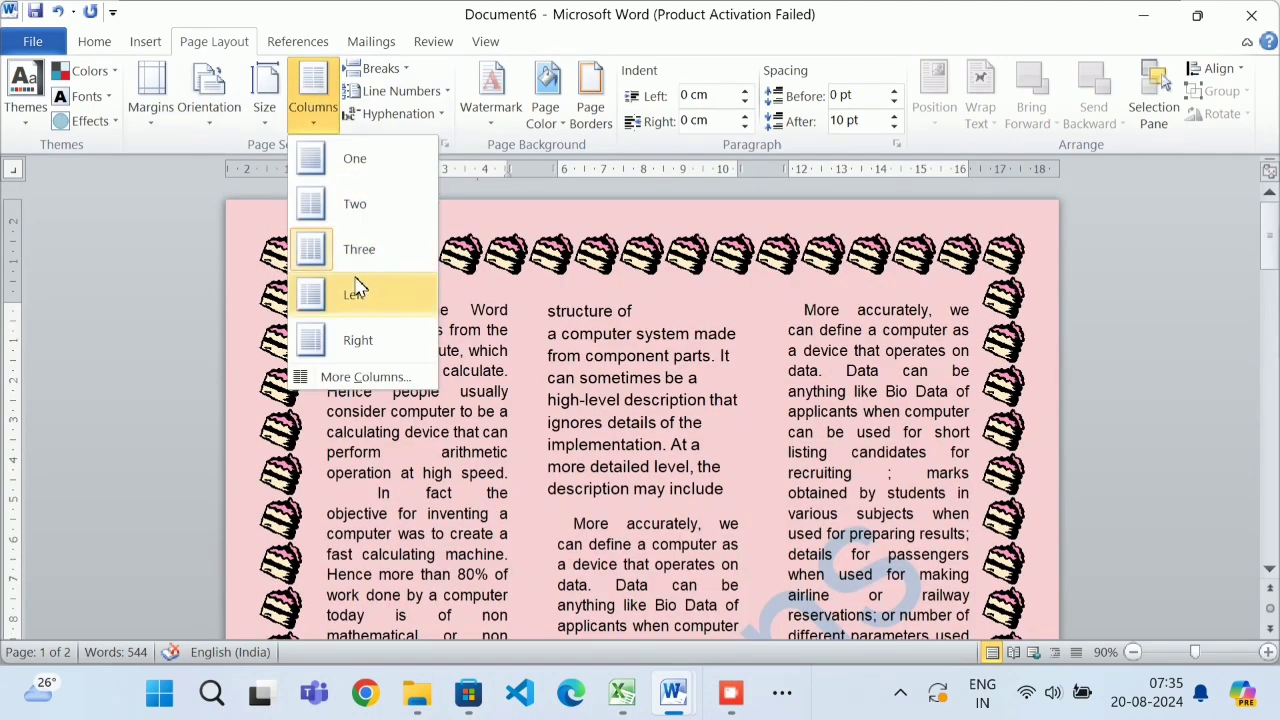
left_click(357, 378)
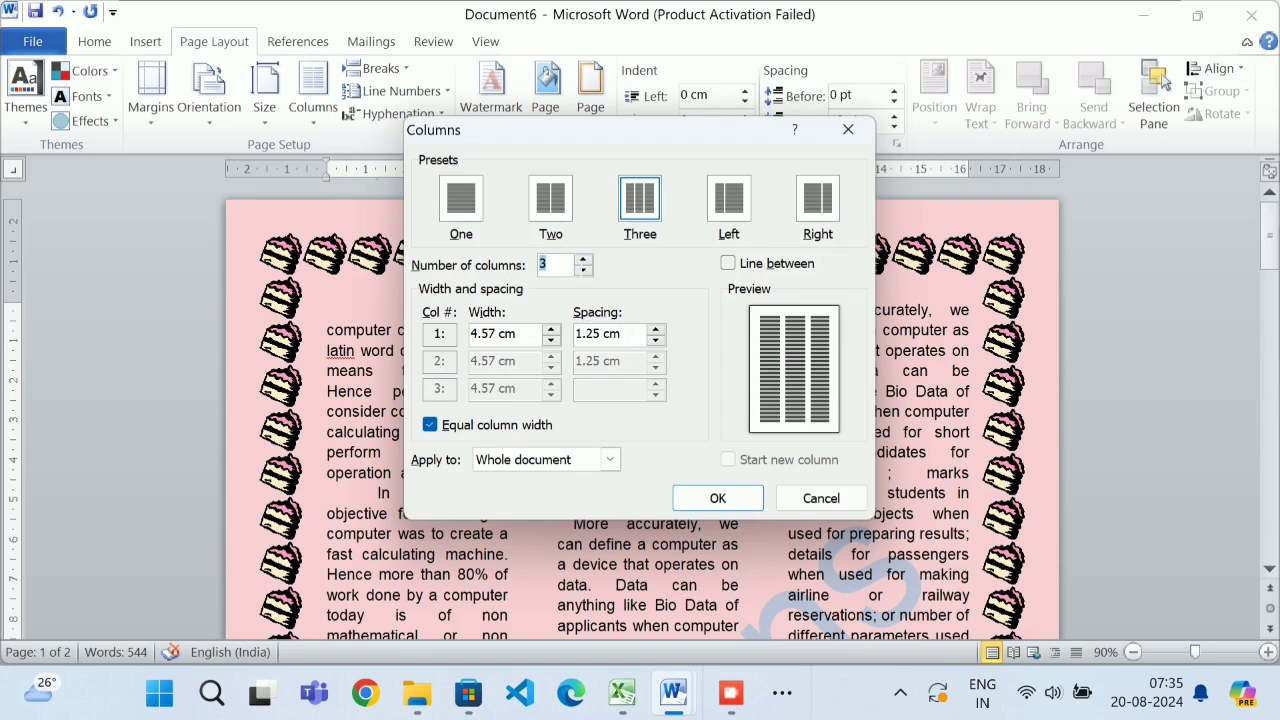
left_click(583, 270)
left_click(583, 259)
left_click(583, 259)
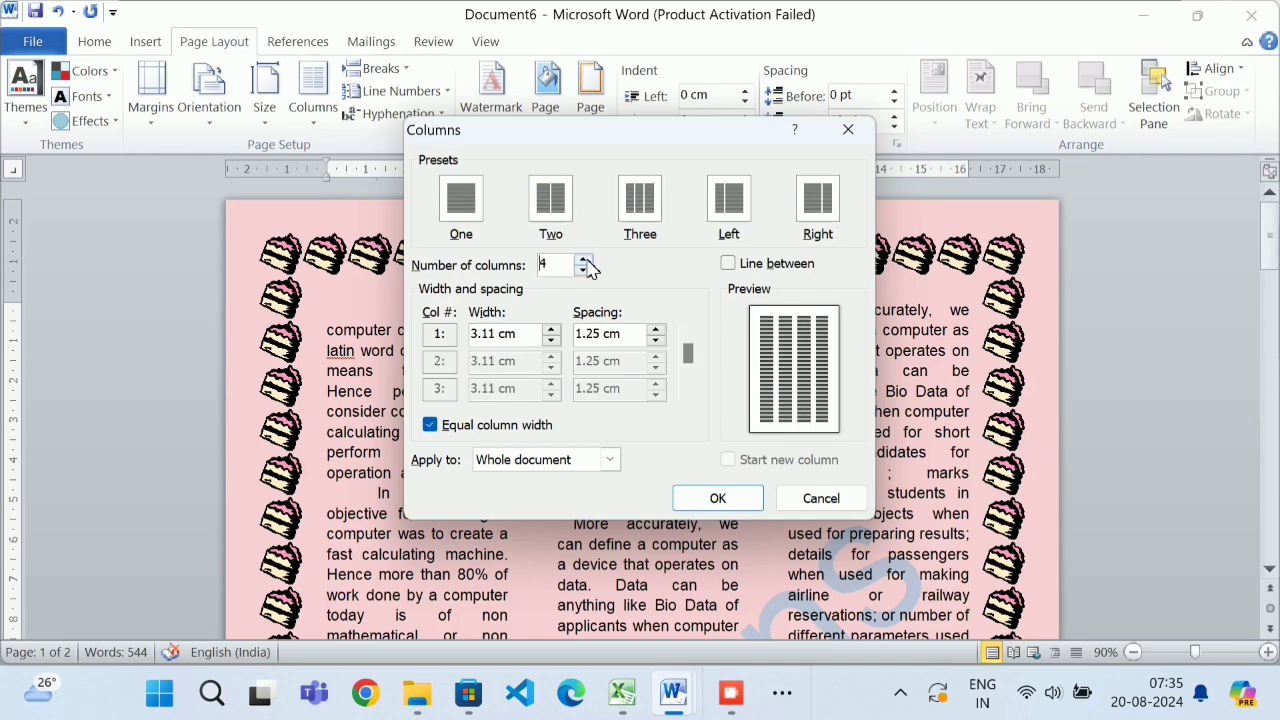
left_click(583, 259)
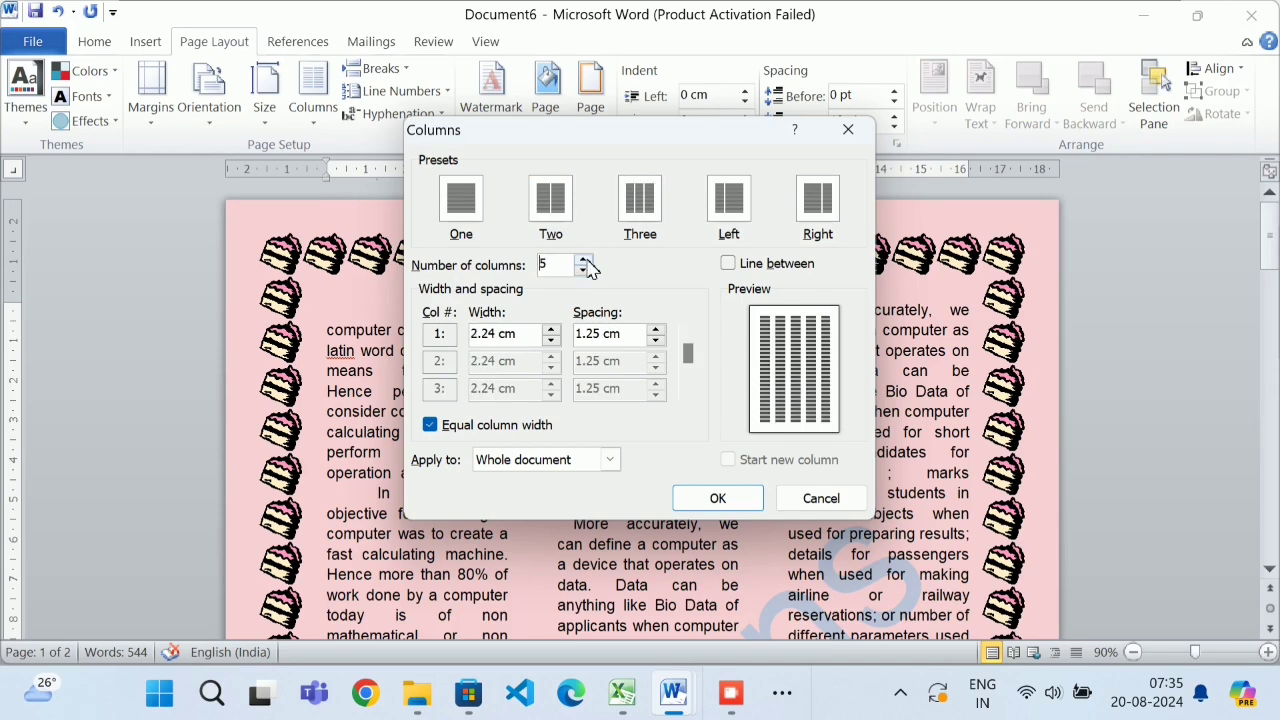
left_click(716, 497)
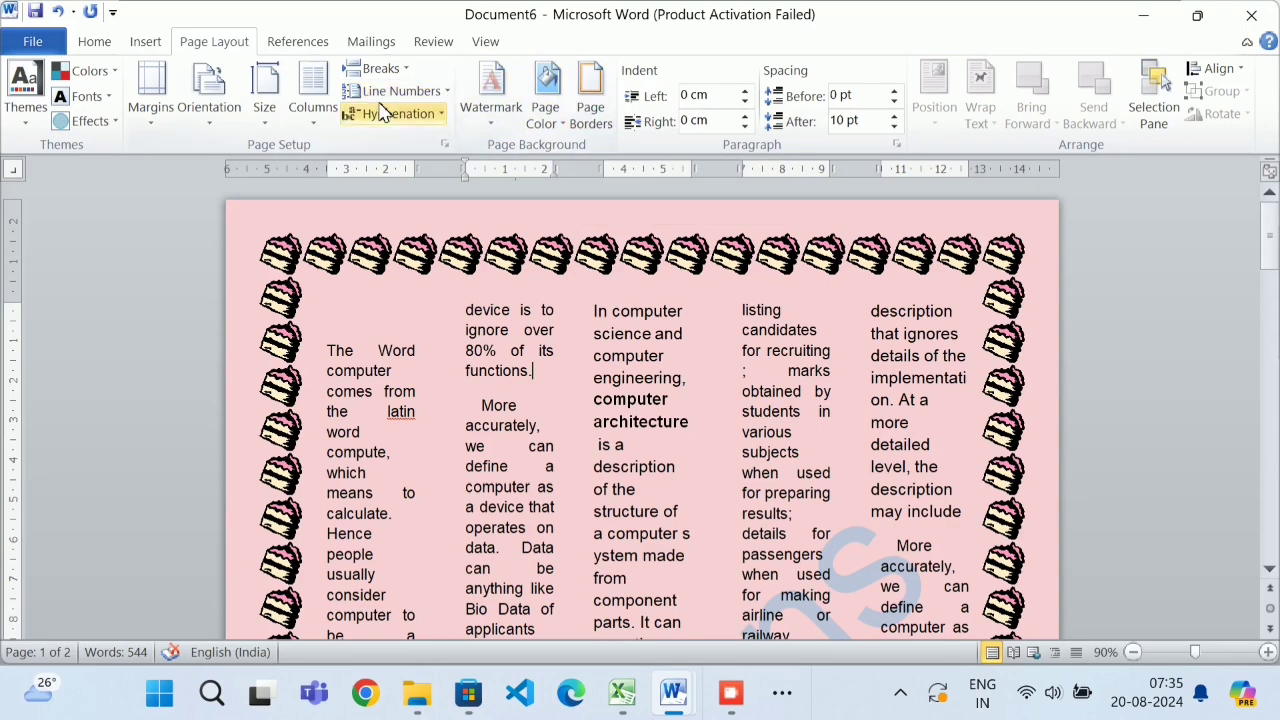
Turn on the line between columns and set the number of columns to 3 for the whole document.
left_click(311, 105)
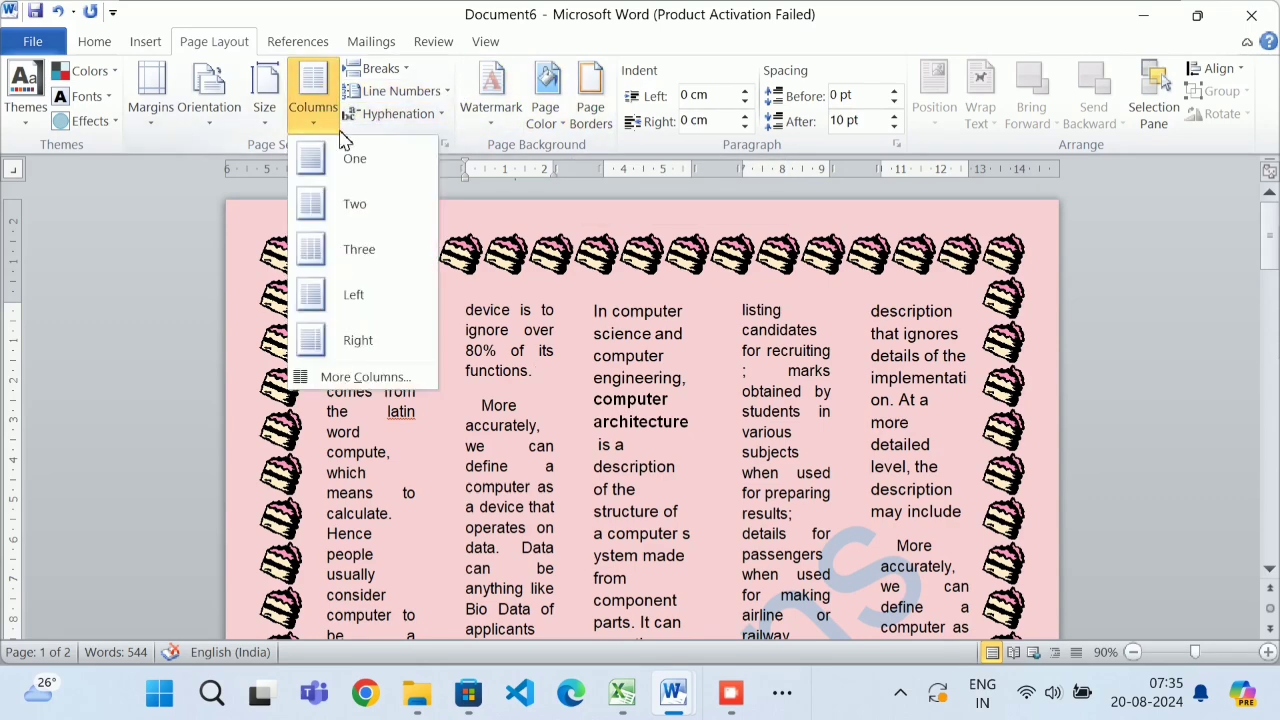
left_click(357, 377)
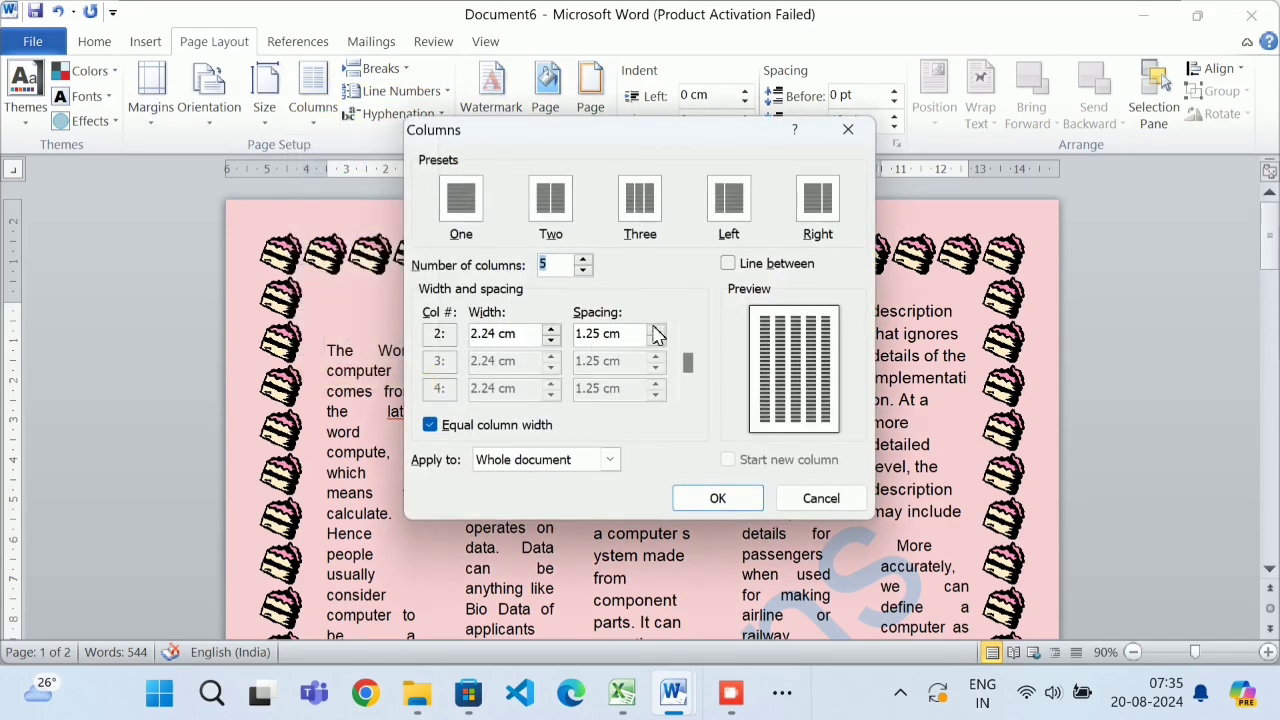
left_click(731, 267)
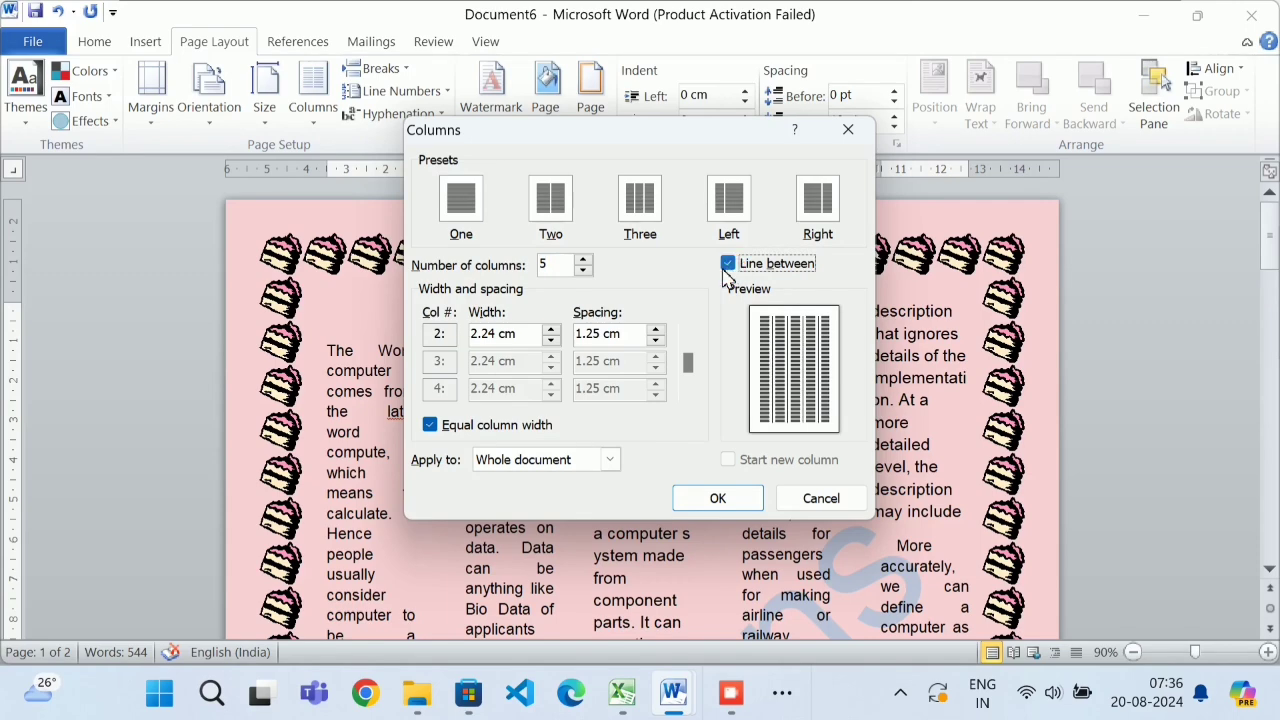
left_click(583, 270)
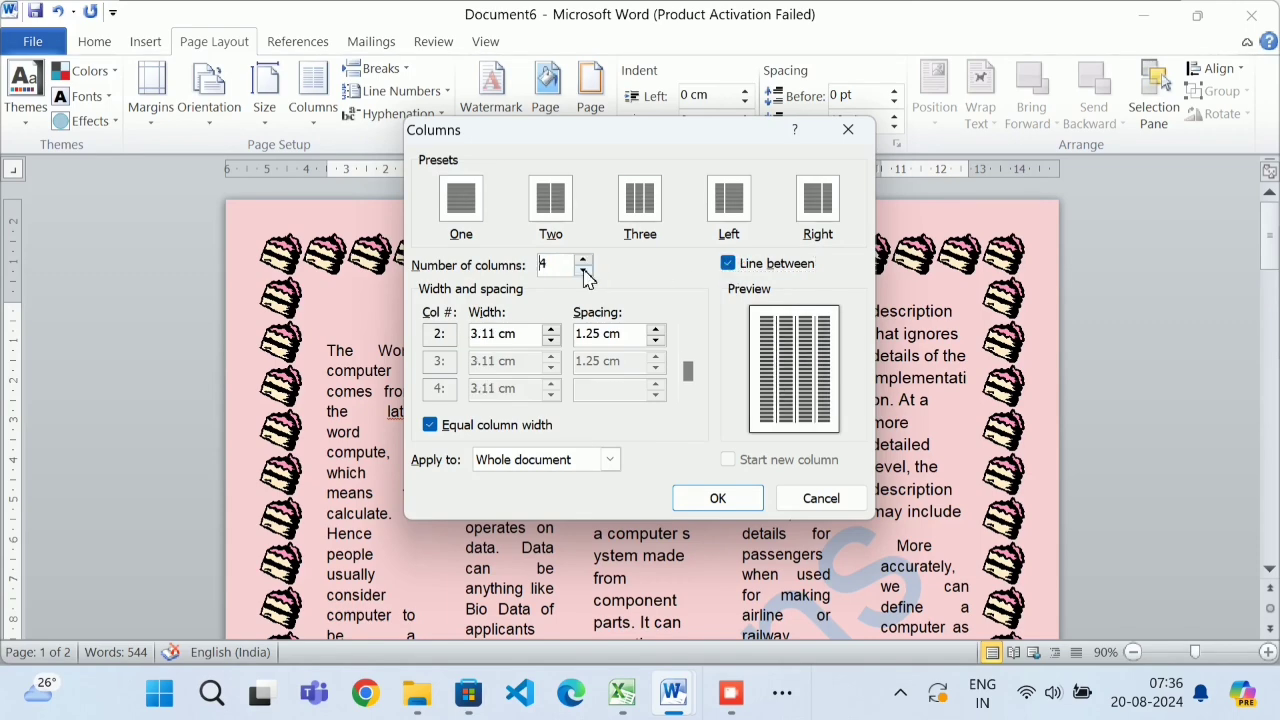
left_click(583, 270)
left_click(717, 498)
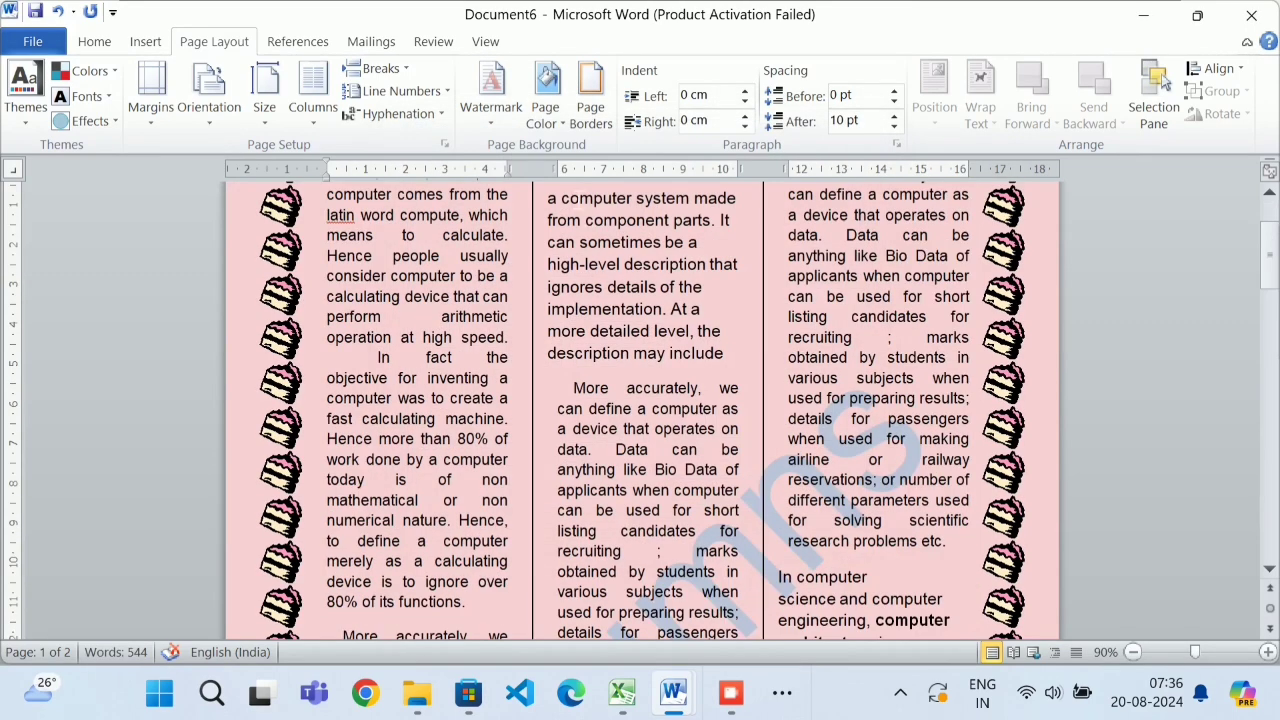
scroll(705, 364, "up", 2)
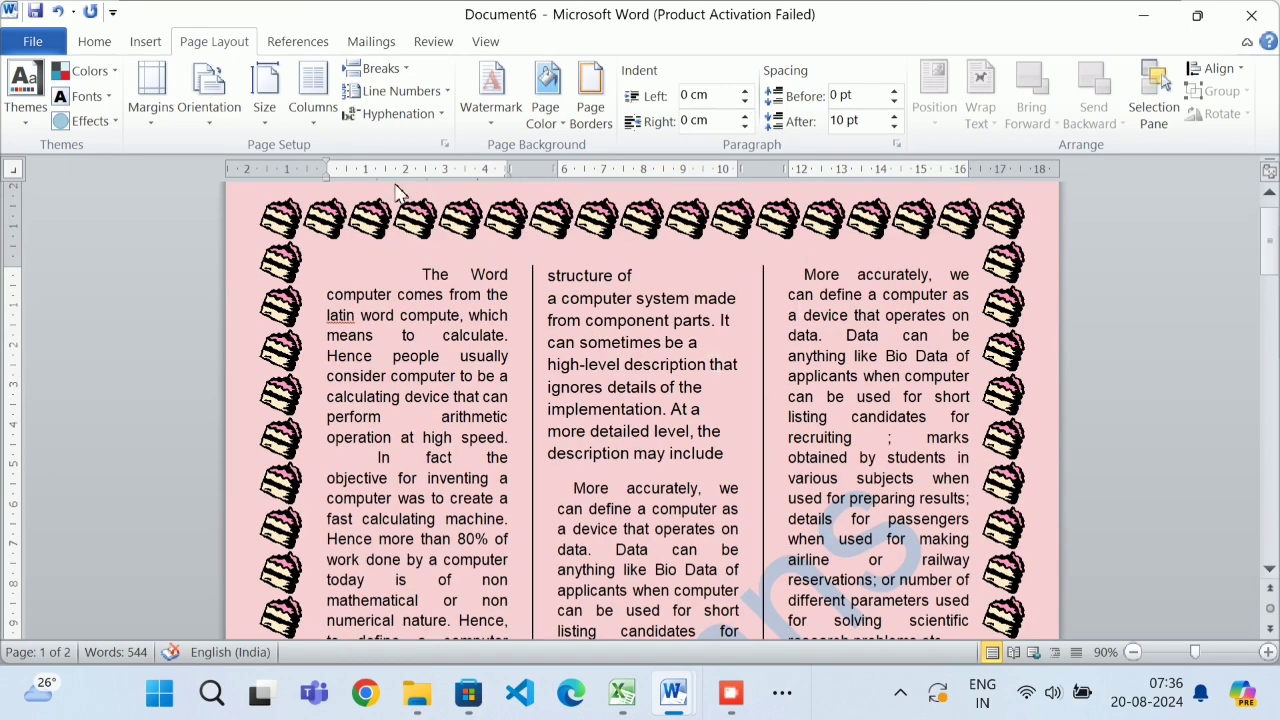
Check the scope options of the column settings, keep Whole document for the three lined columns, and place the cursor in the middle column.
left_click(330, 115)
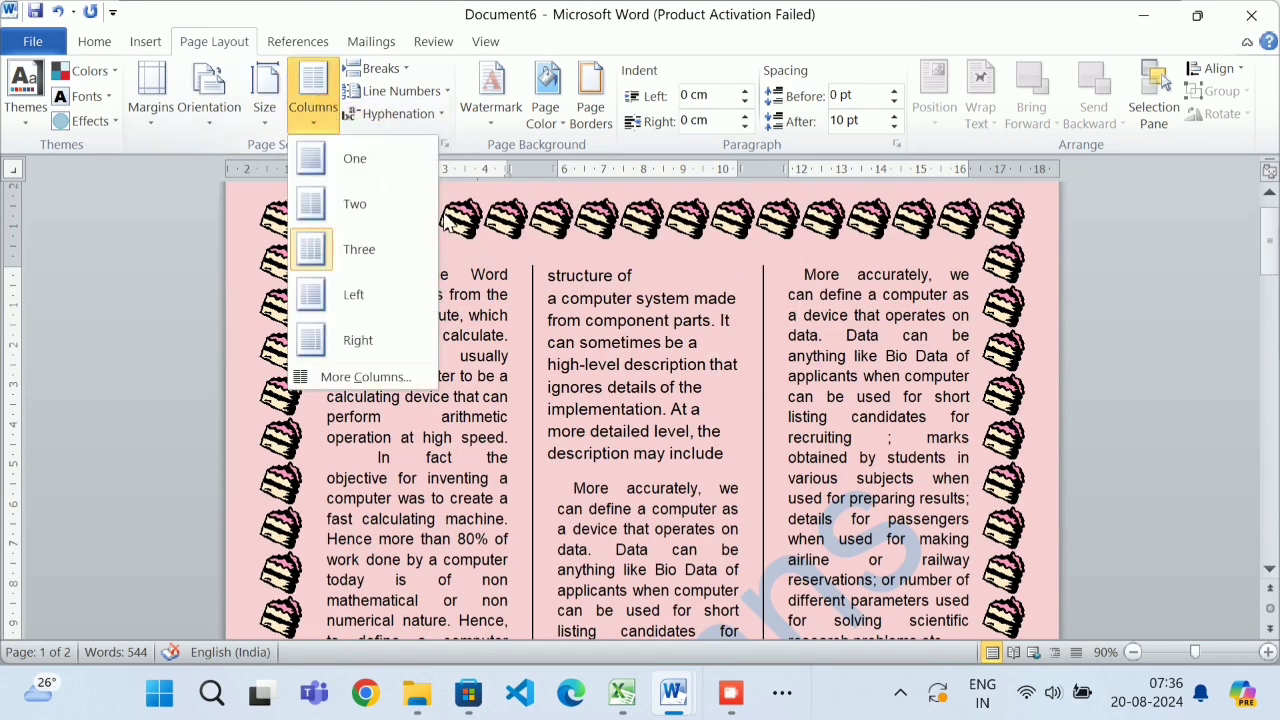
left_click(358, 377)
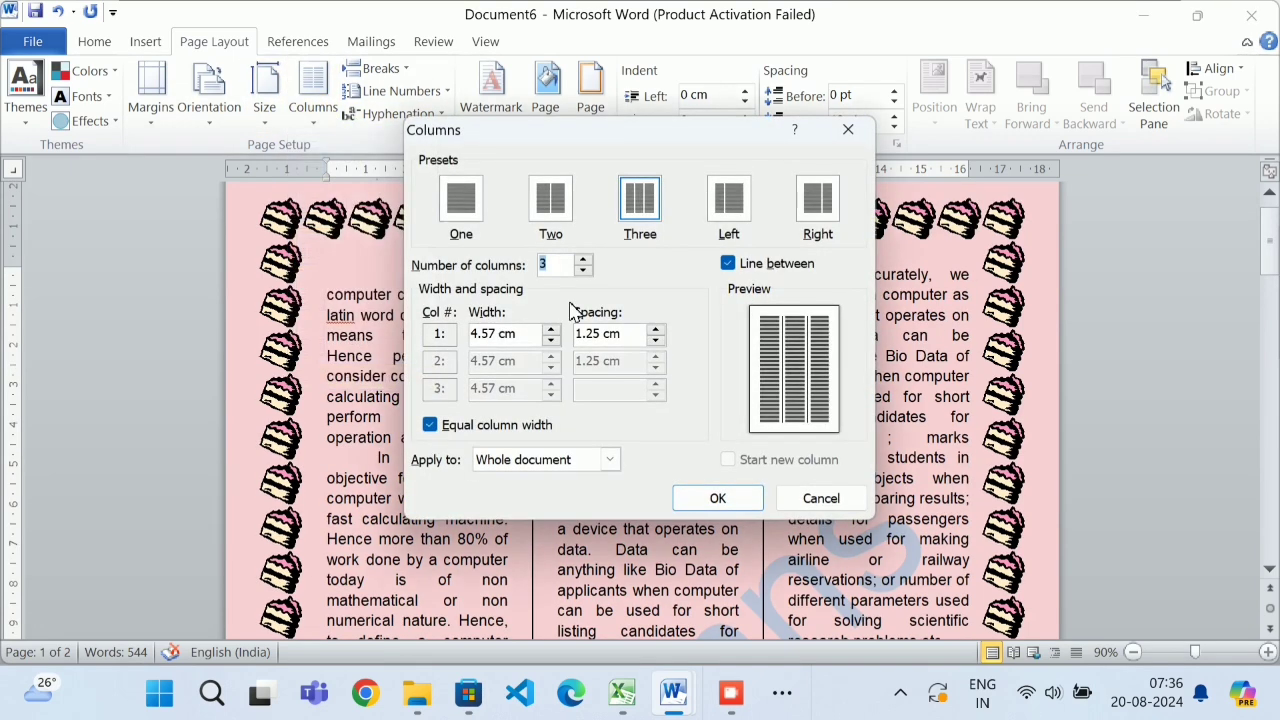
left_click(601, 459)
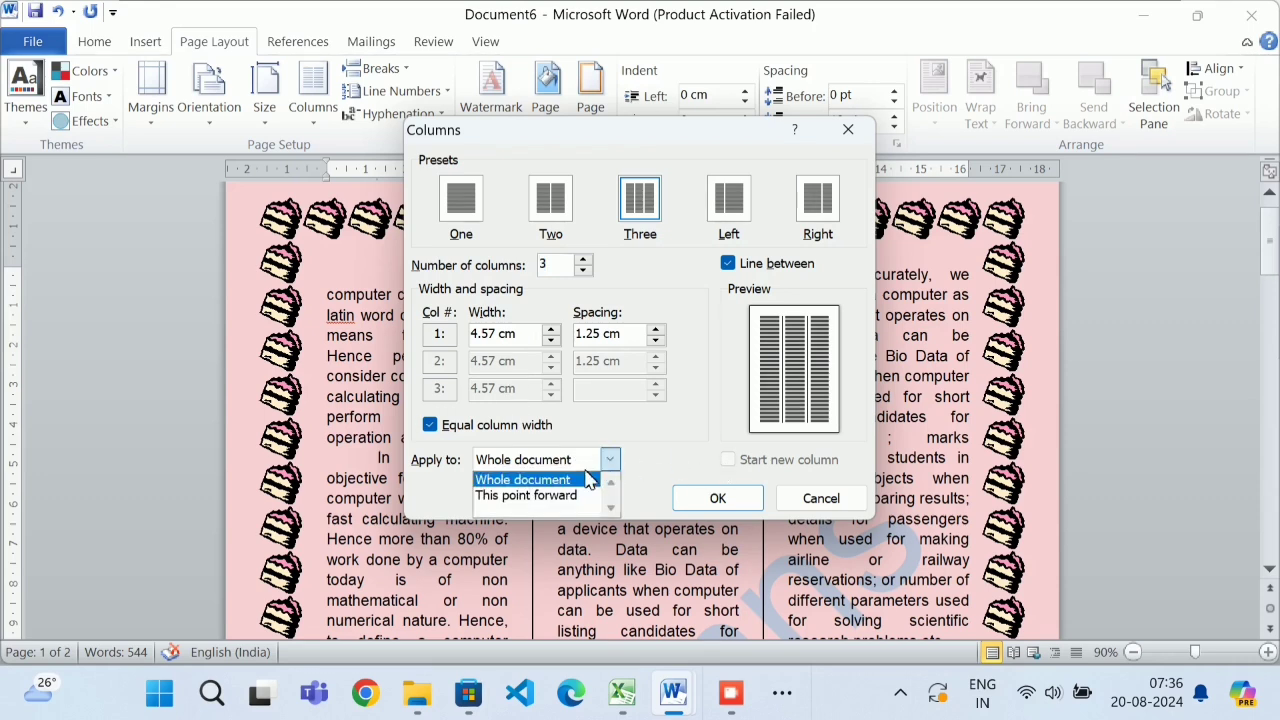
left_click(597, 480)
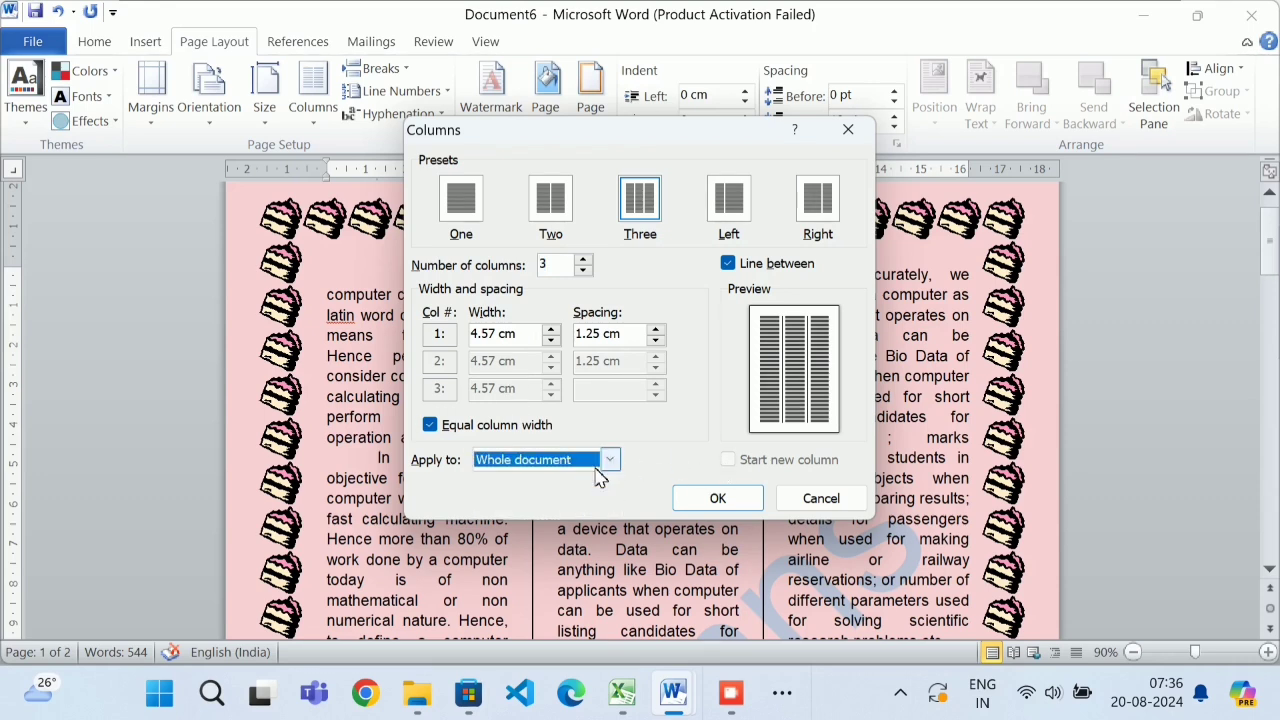
left_click(738, 500)
left_click(565, 318)
scroll(570, 315, "up", 3)
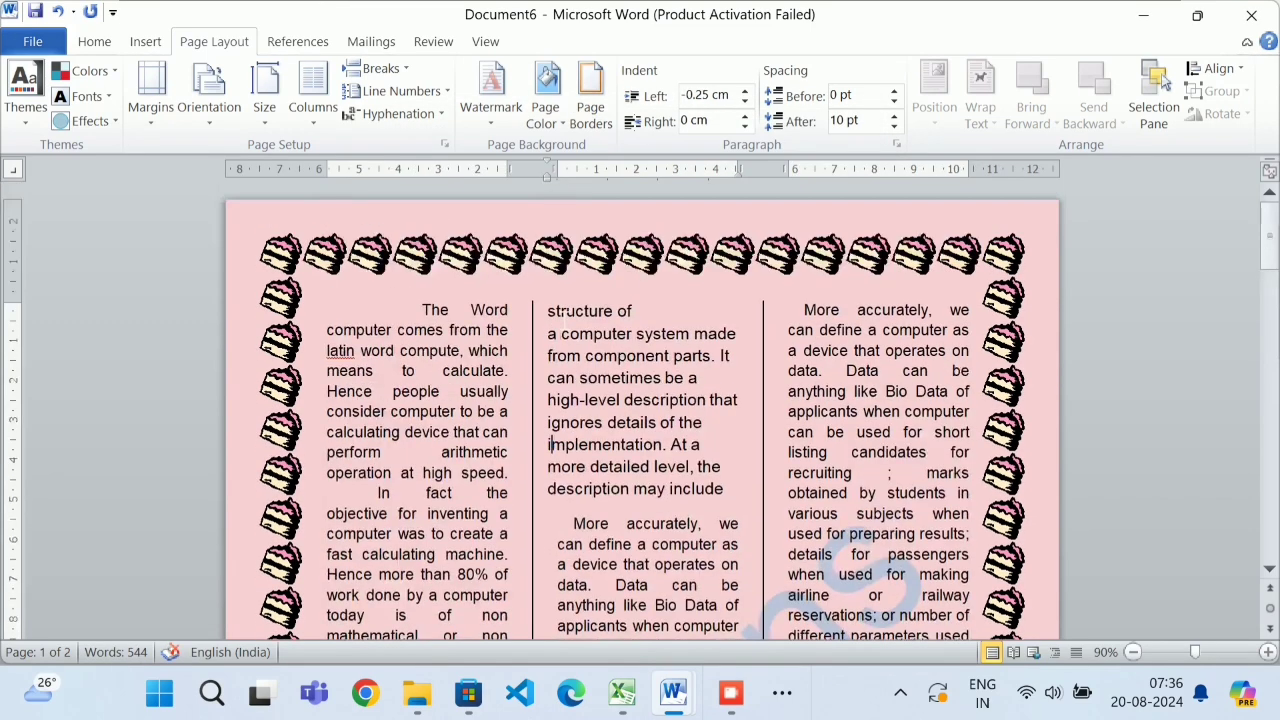
Apply a one-column layout from the end of the first paragraph, with the scope set to This point forward.
left_click(334, 100)
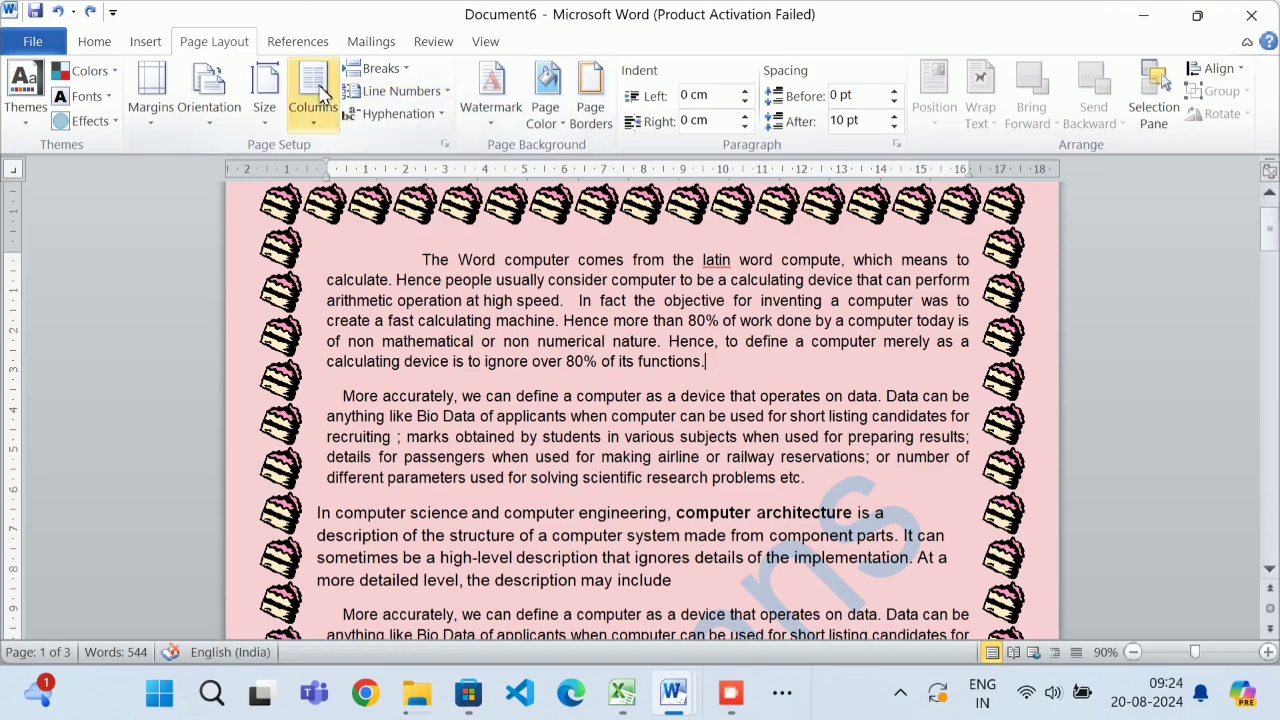
left_click(320, 95)
left_click(384, 385)
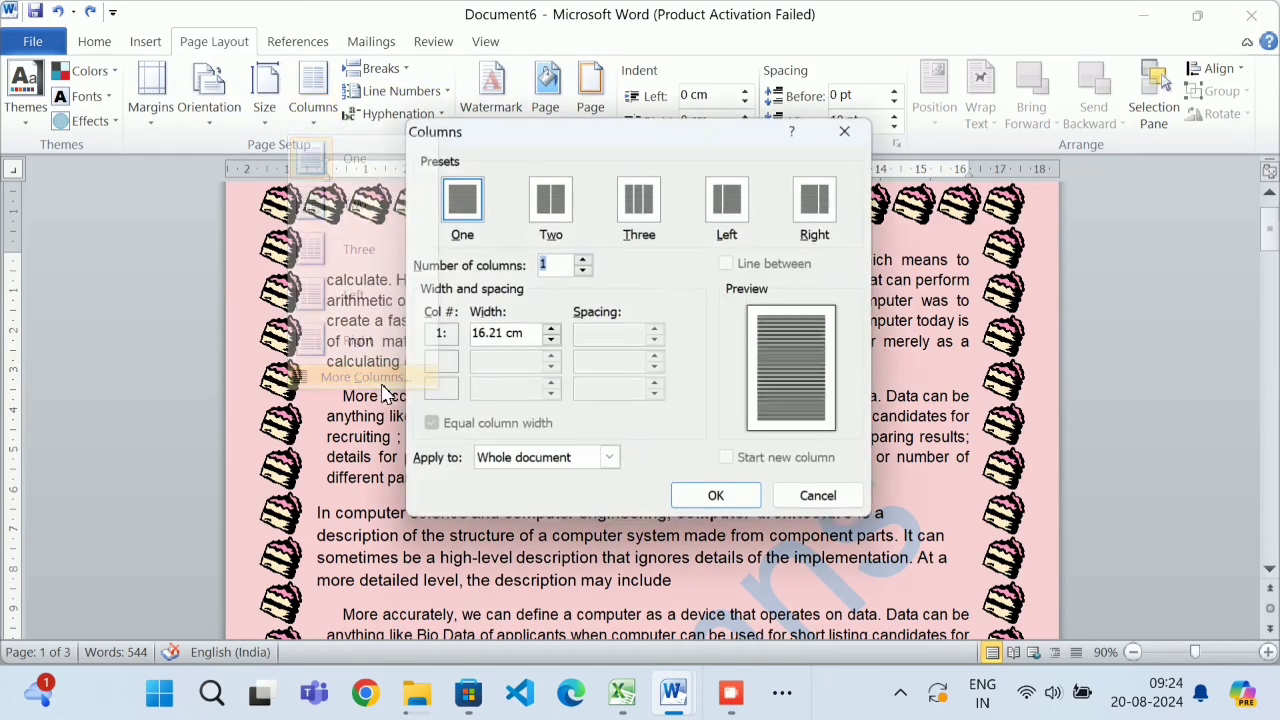
left_click(509, 459)
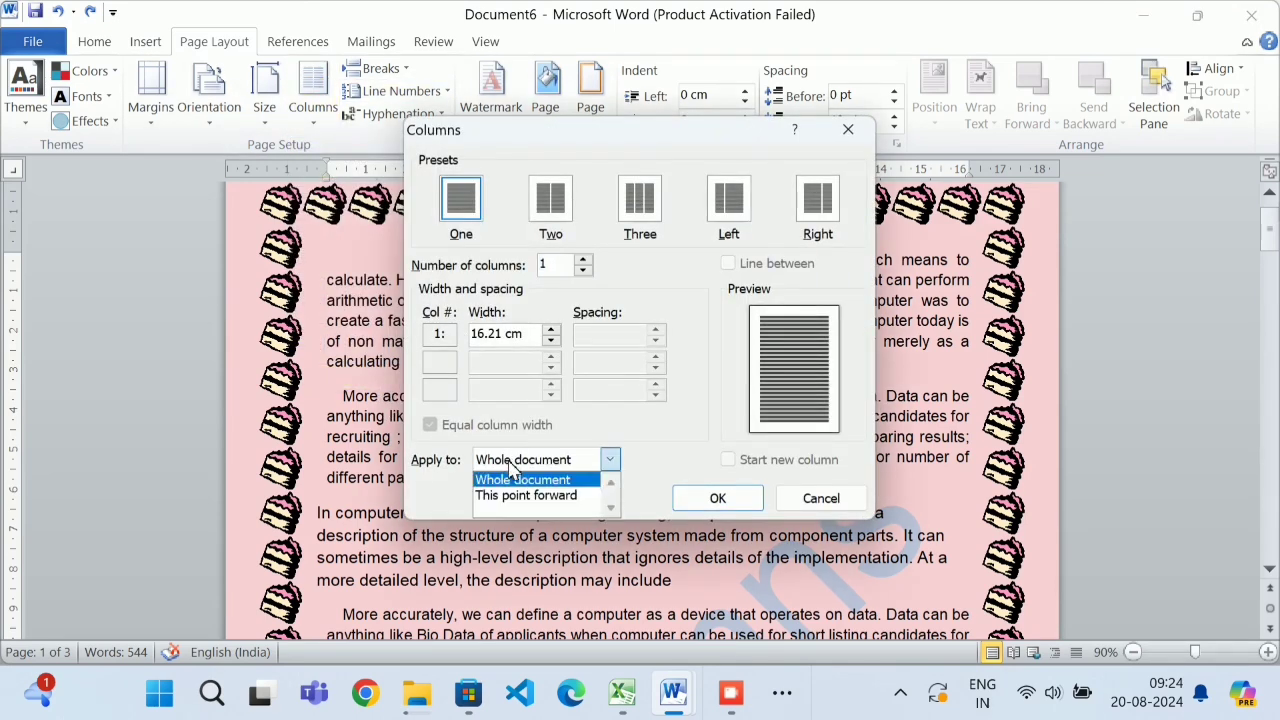
left_click(525, 495)
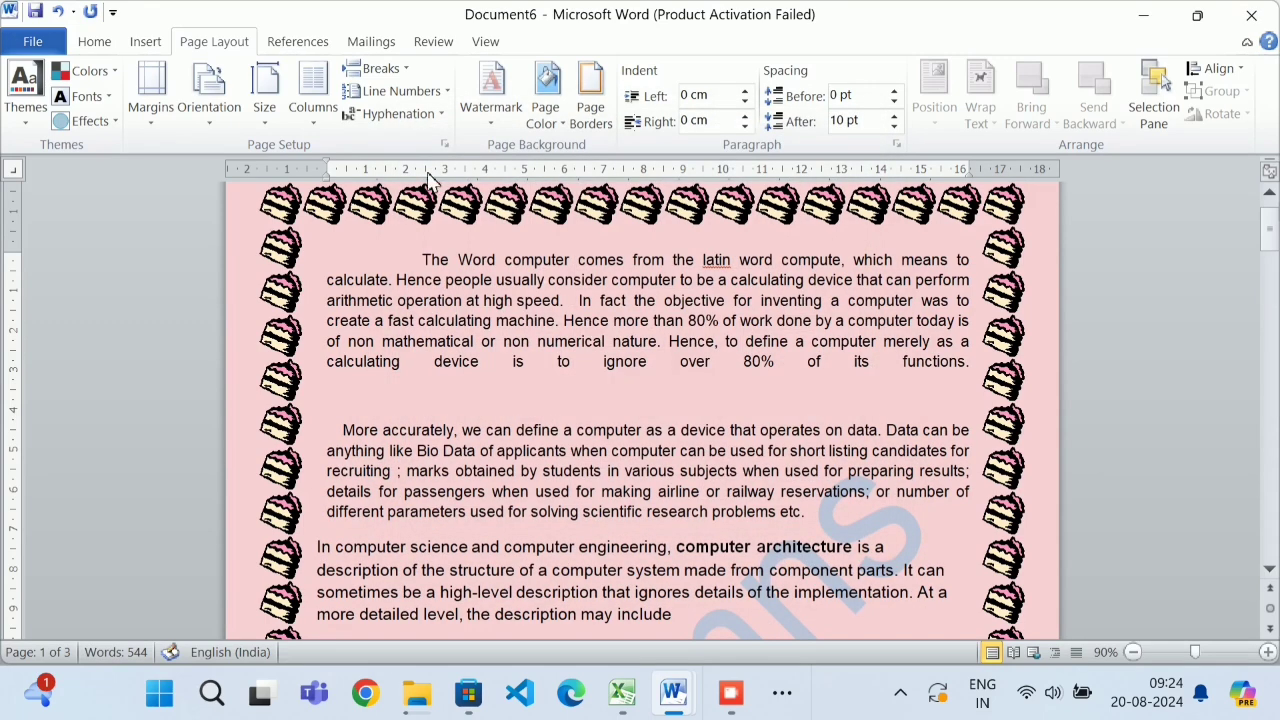
left_click(320, 105)
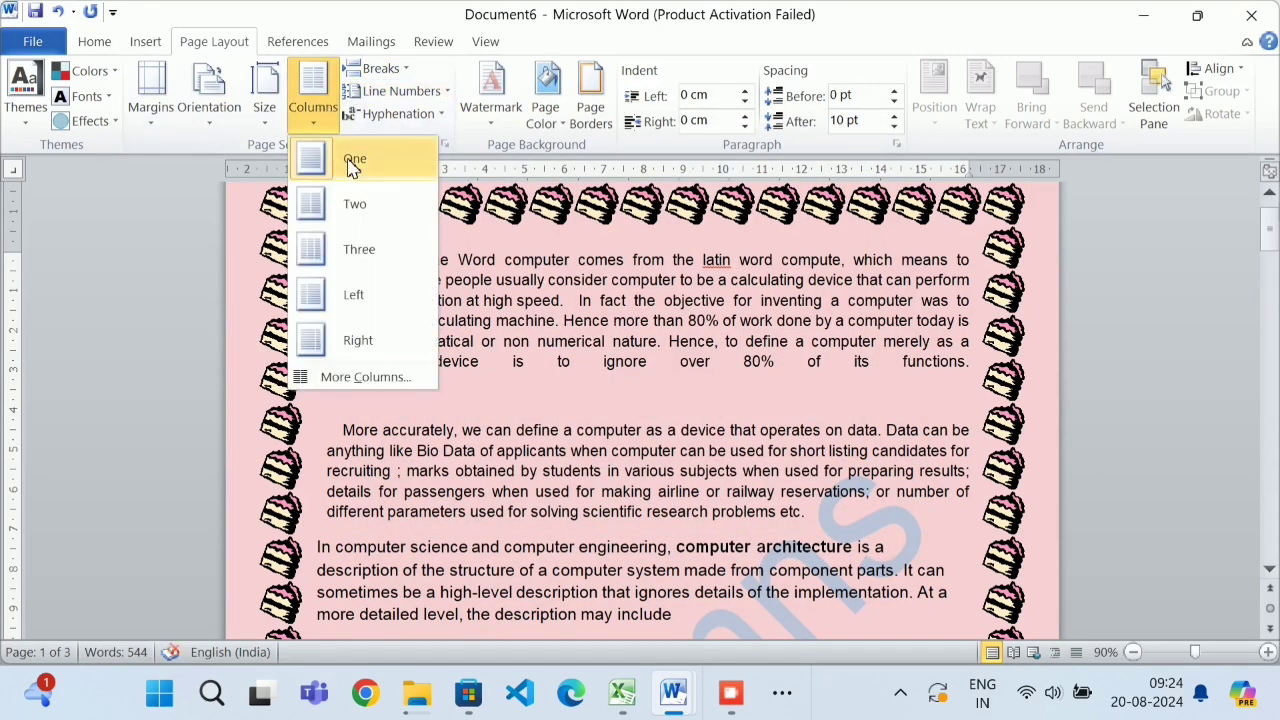
left_click(372, 378)
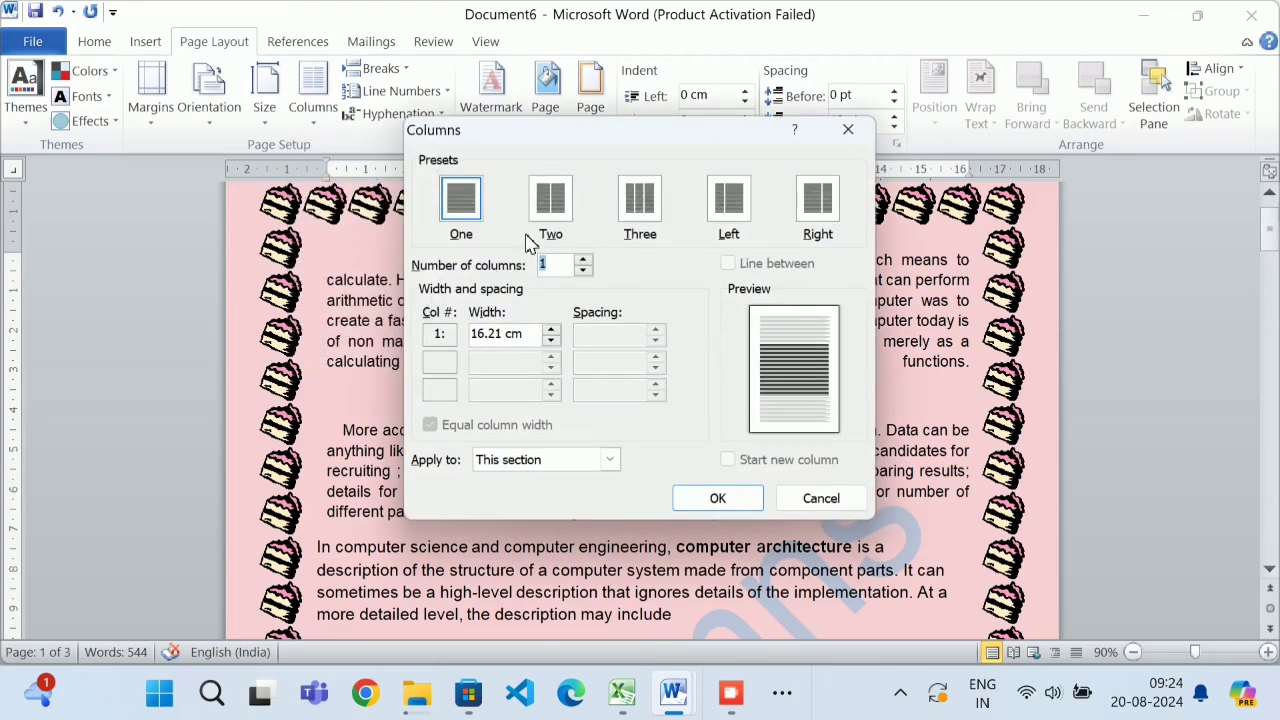
left_click(815, 498)
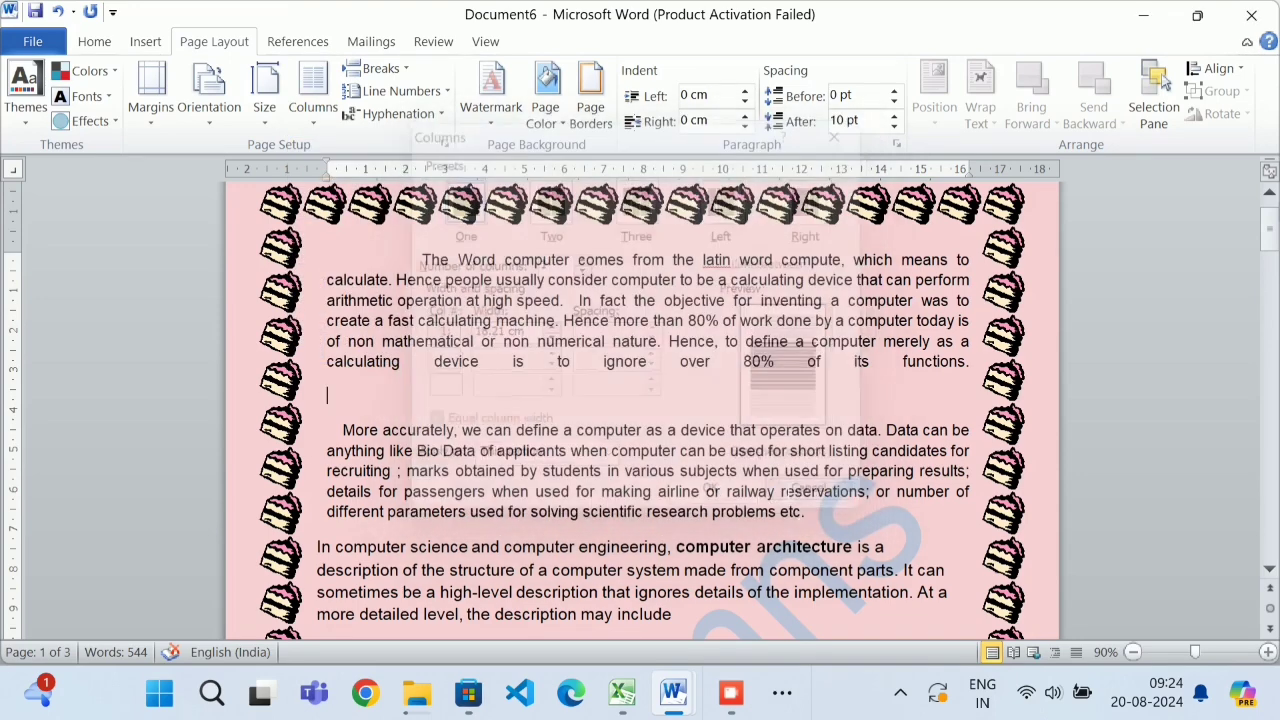
Apply the Three column layout to the section after the first paragraph and check it on both pages.
left_click(322, 104)
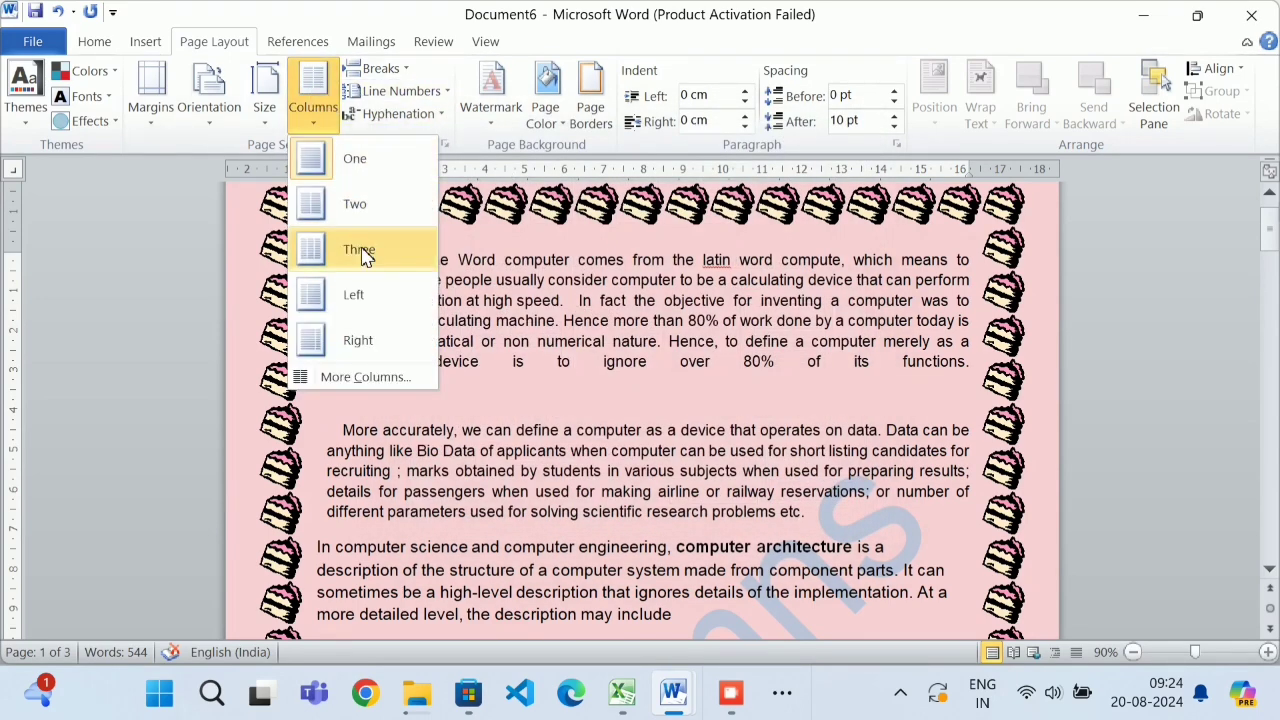
left_click(367, 248)
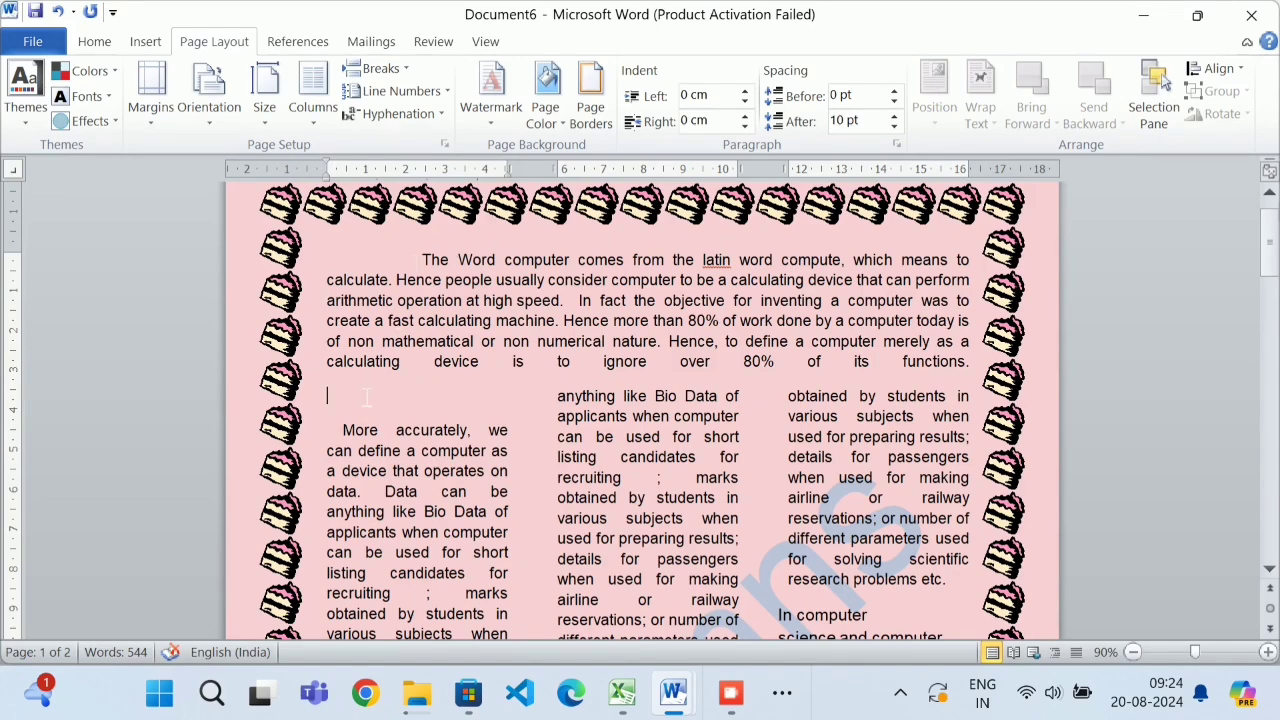
scroll(640, 410, "down", 15)
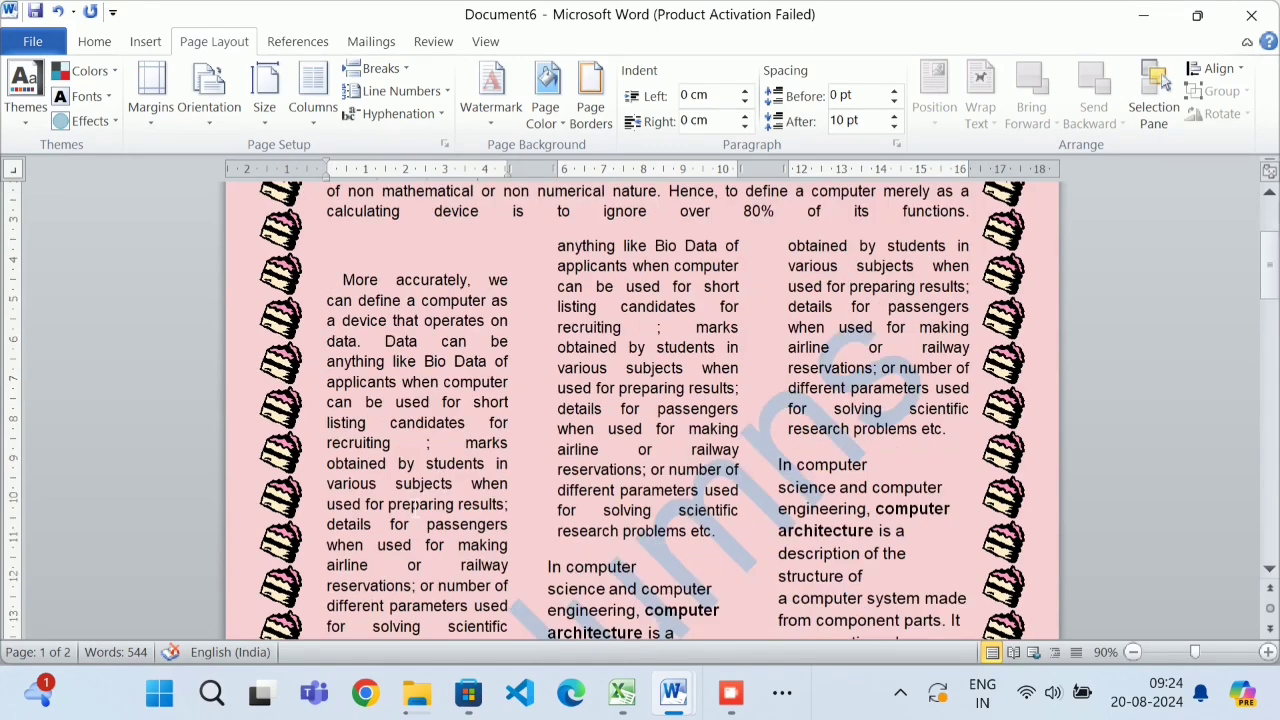
scroll(640, 410, "down", 5)
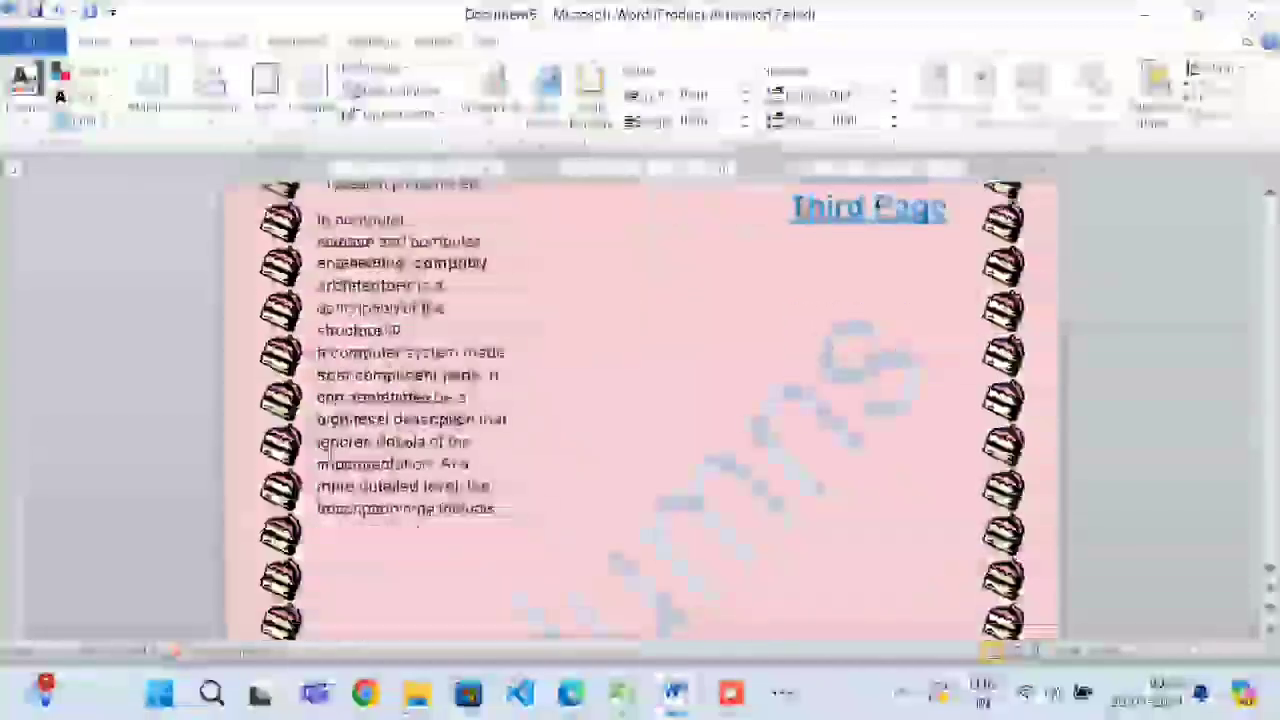
scroll(640, 410, "up", 15)
scroll(640, 410, "up", 10)
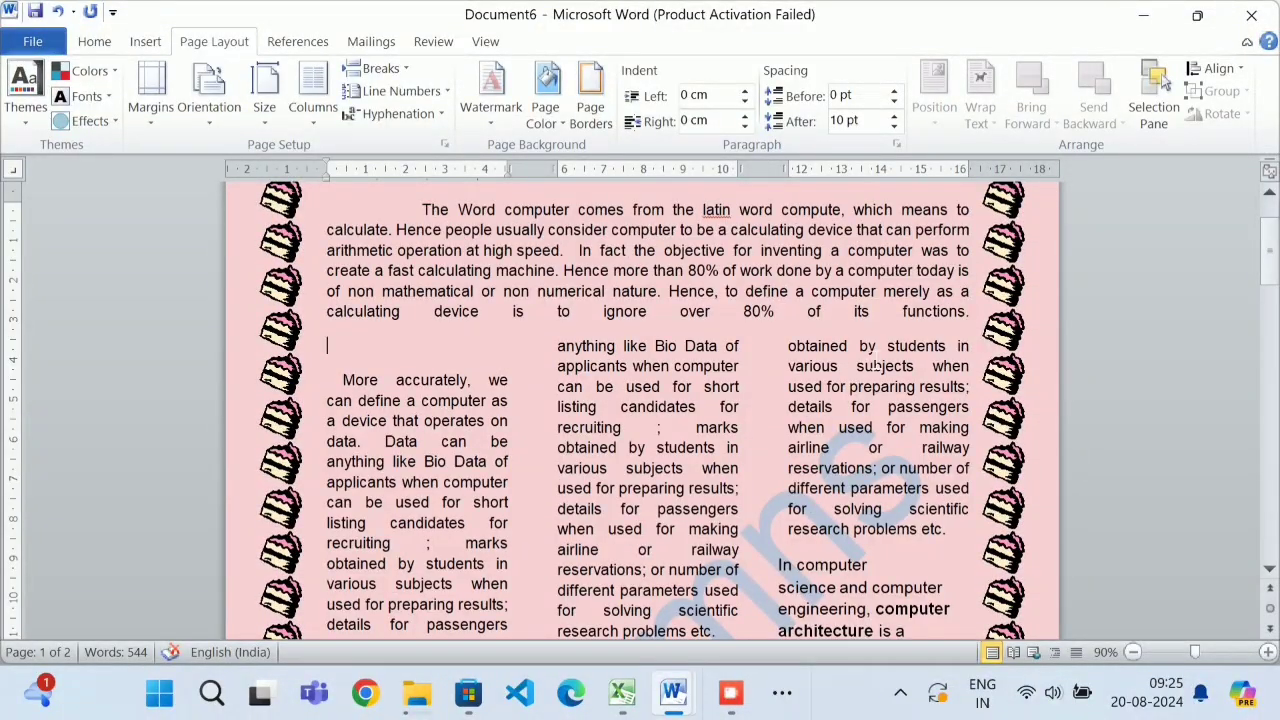
scroll(858, 400, "down", 15)
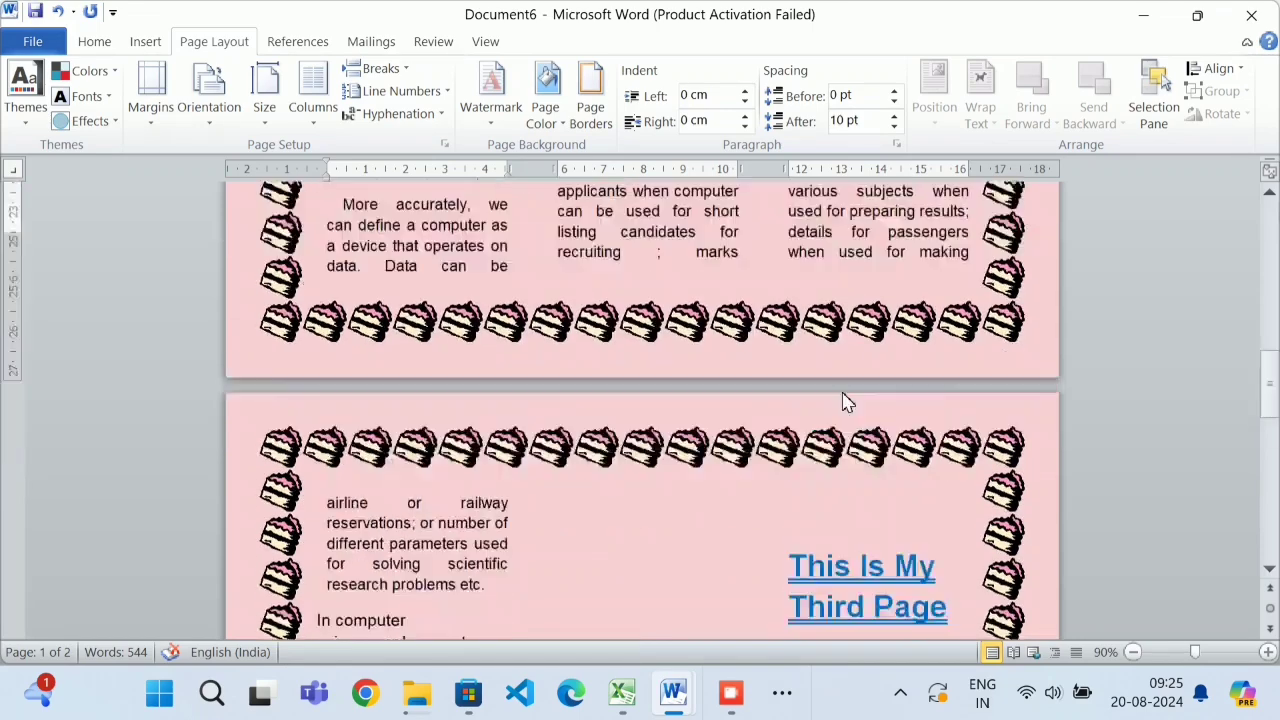
scroll(843, 401, "up", 15)
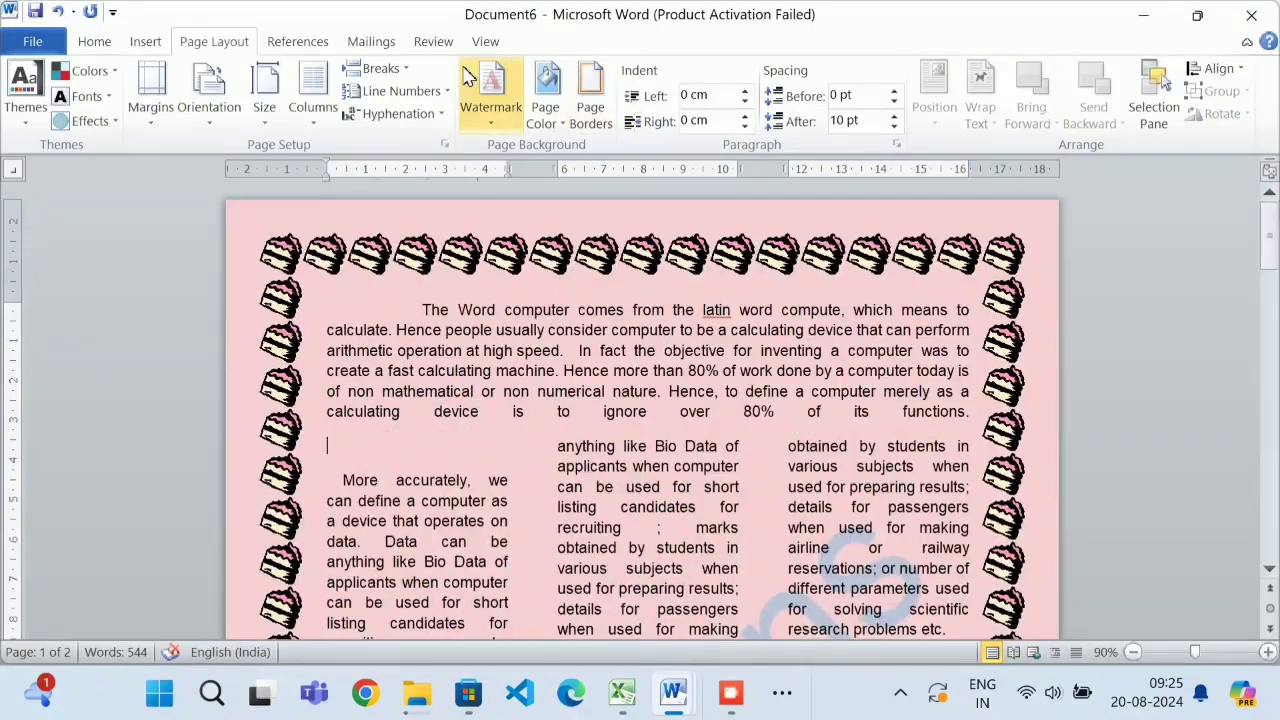
Switch to the single-column page break document and bring up its page layout commands.
mouse_move(672, 692)
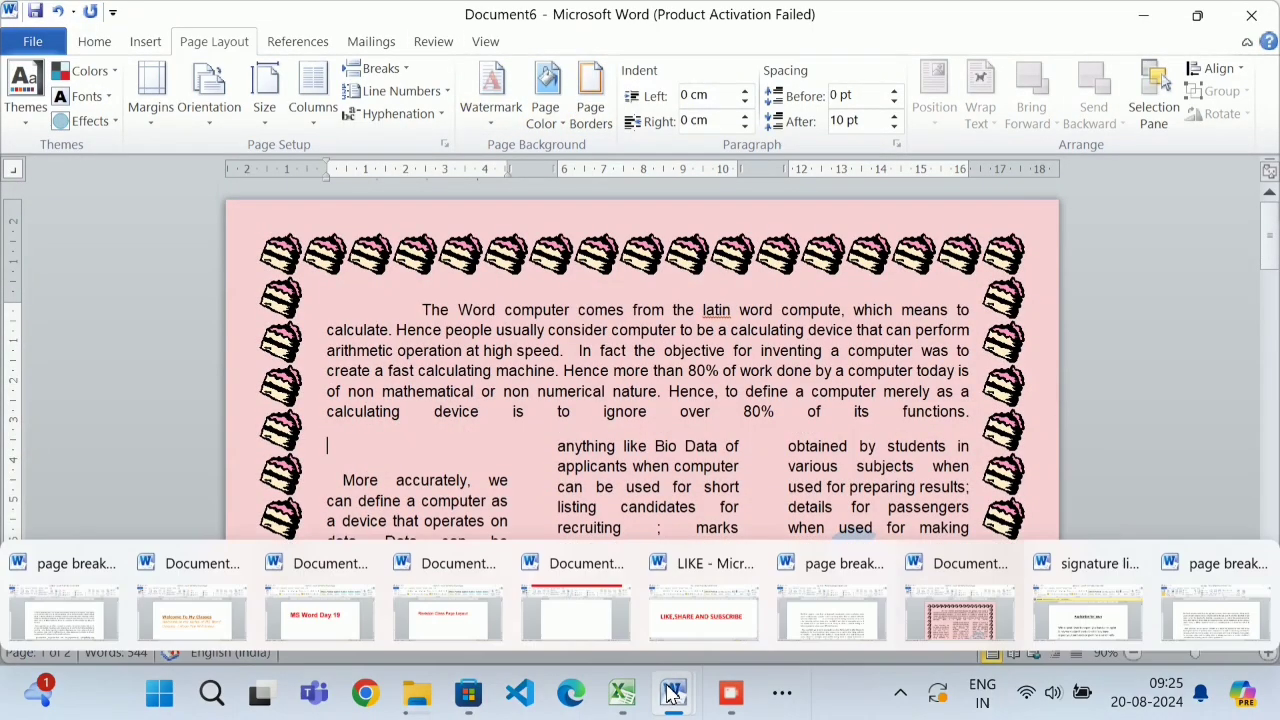
left_click(1185, 615)
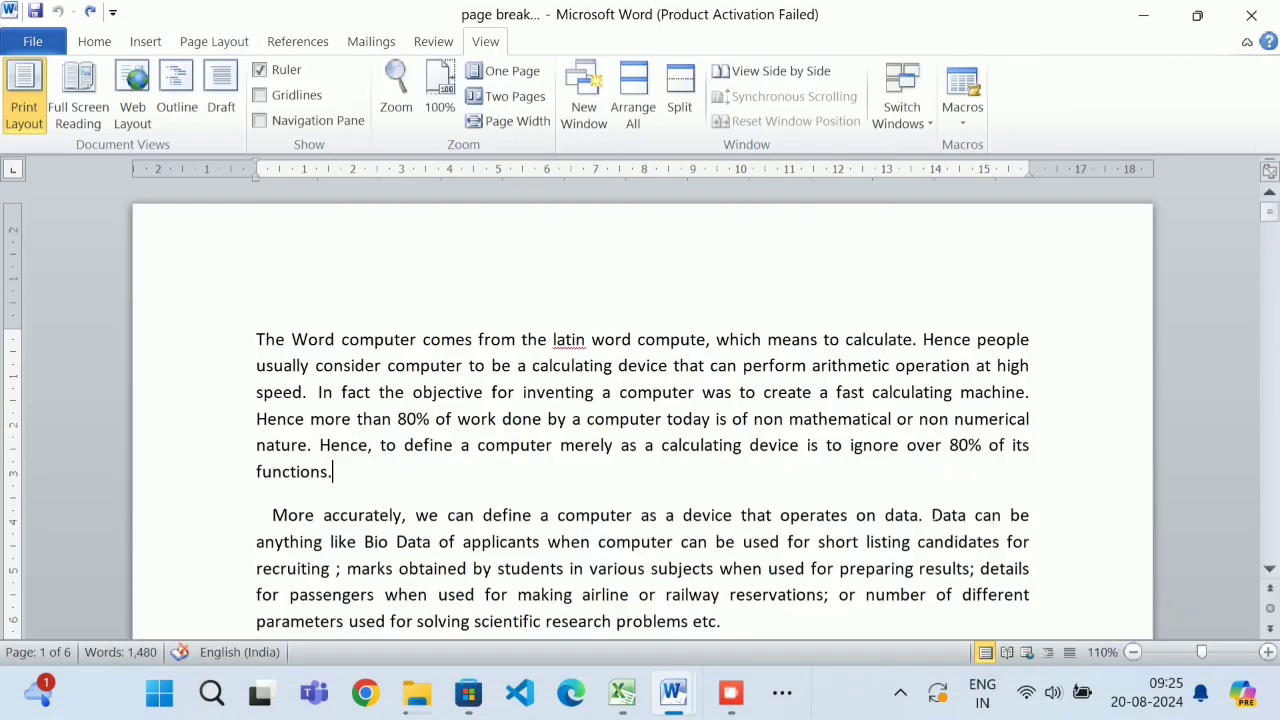
scroll(784, 442, "down", 3)
scroll(686, 337, "up", 3)
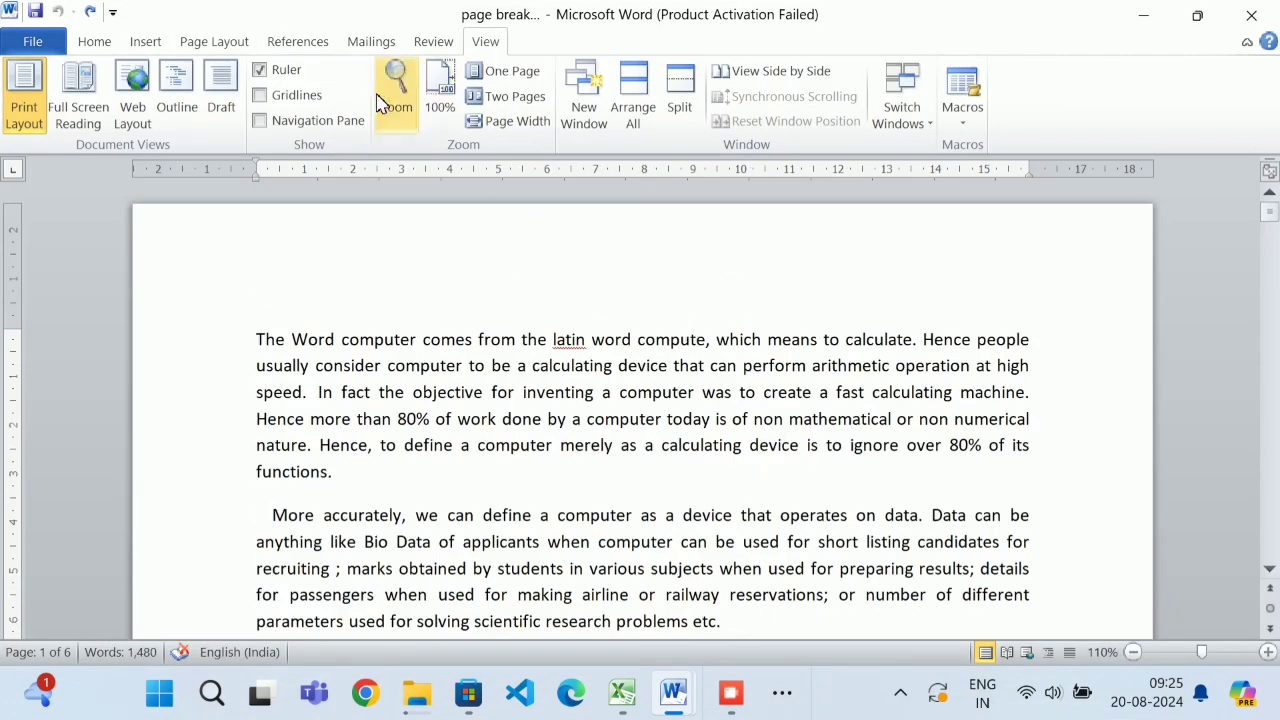
left_click(236, 41)
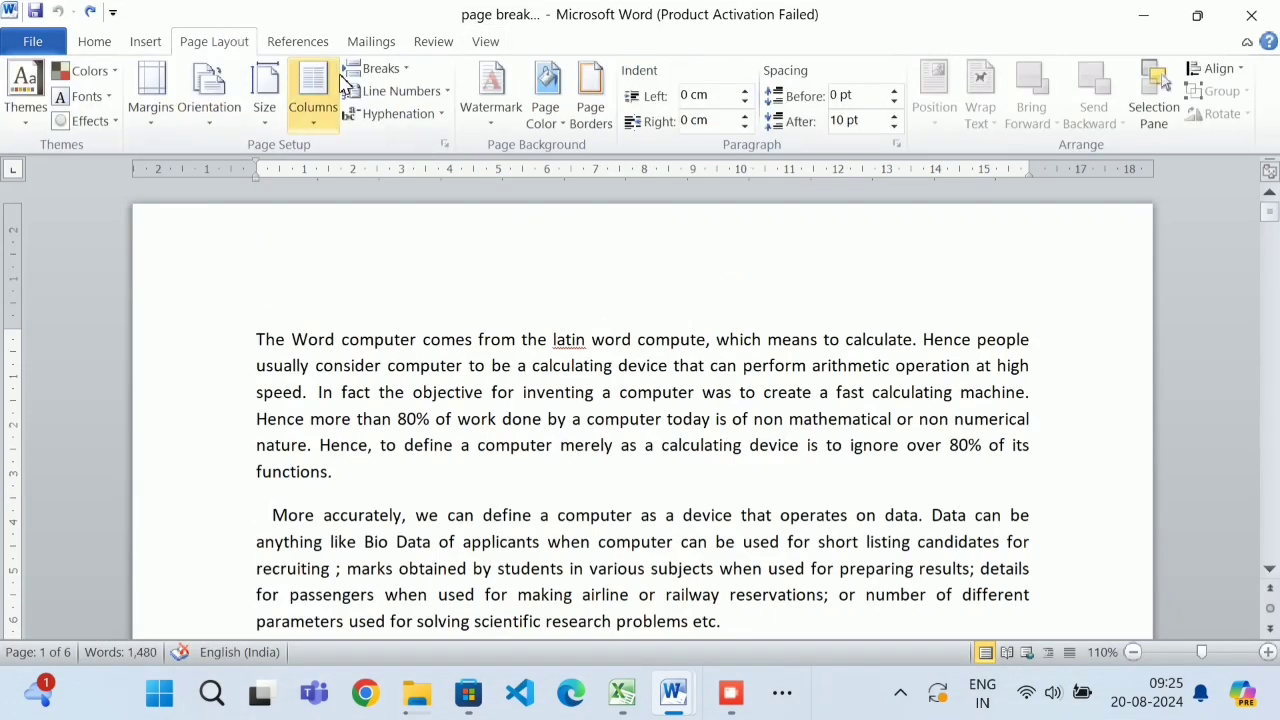
left_click(316, 100)
left_click(357, 377)
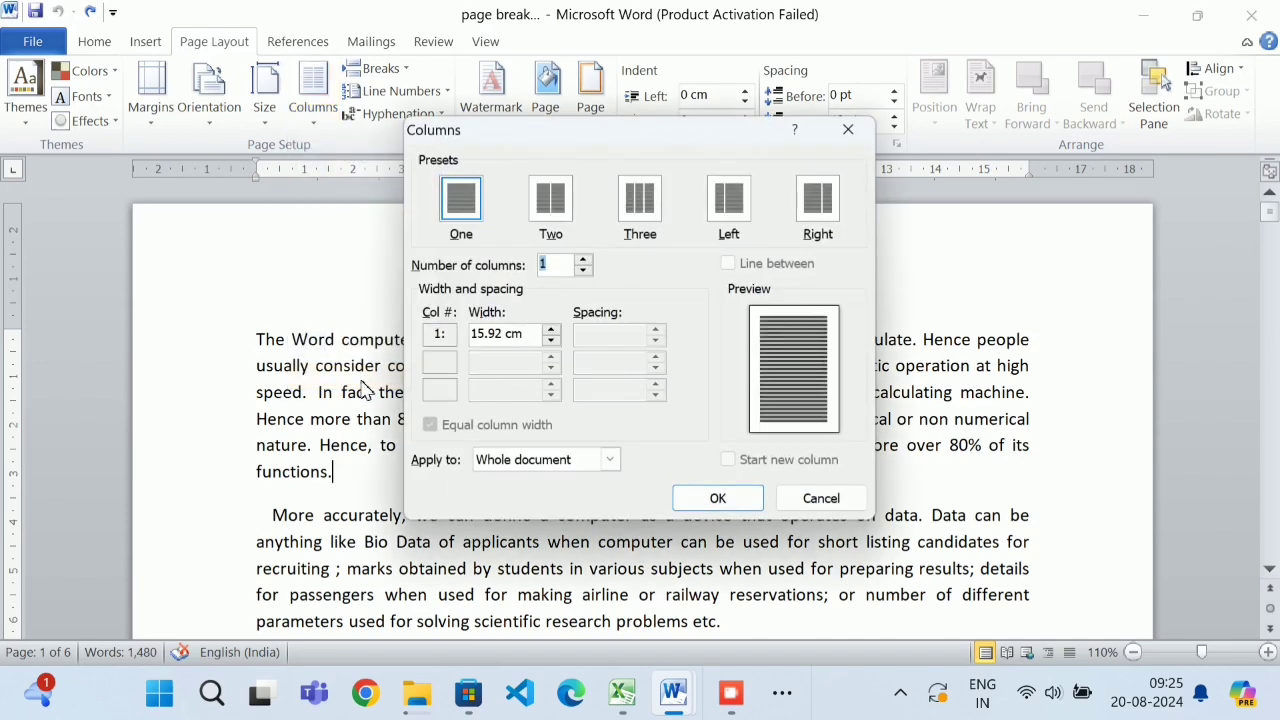
left_click(495, 459)
left_click(519, 496)
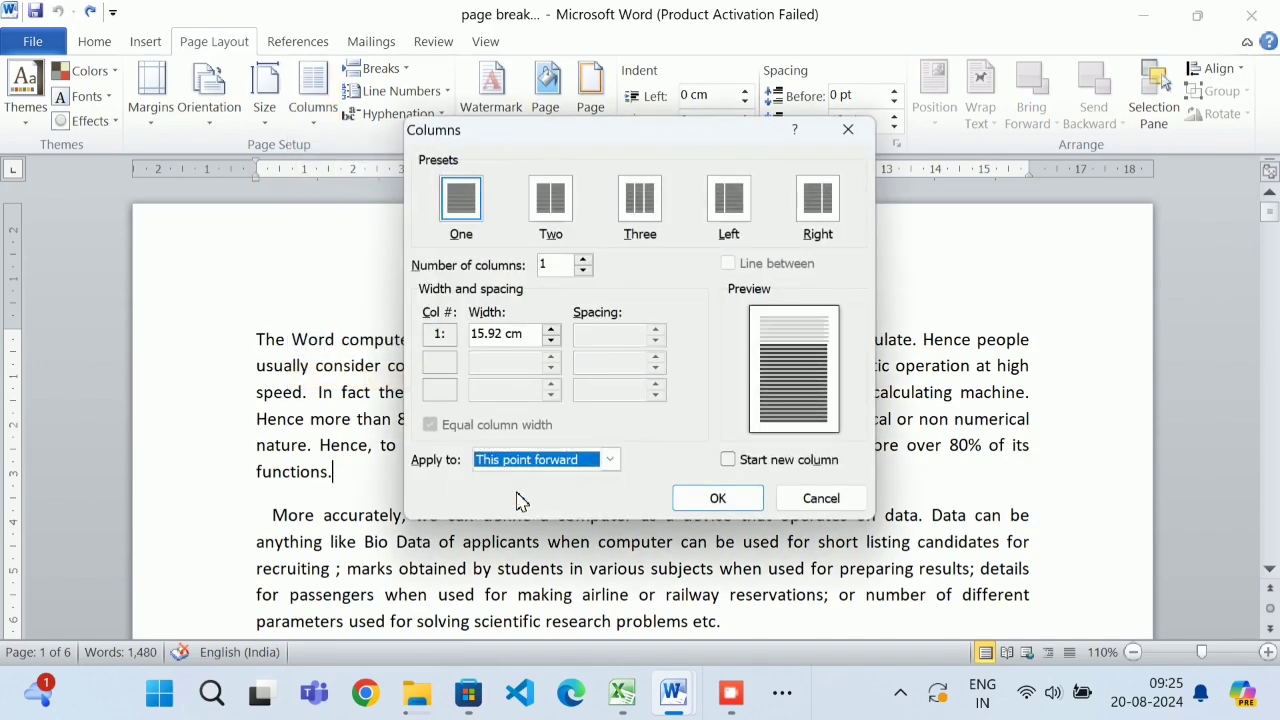
left_click(855, 140)
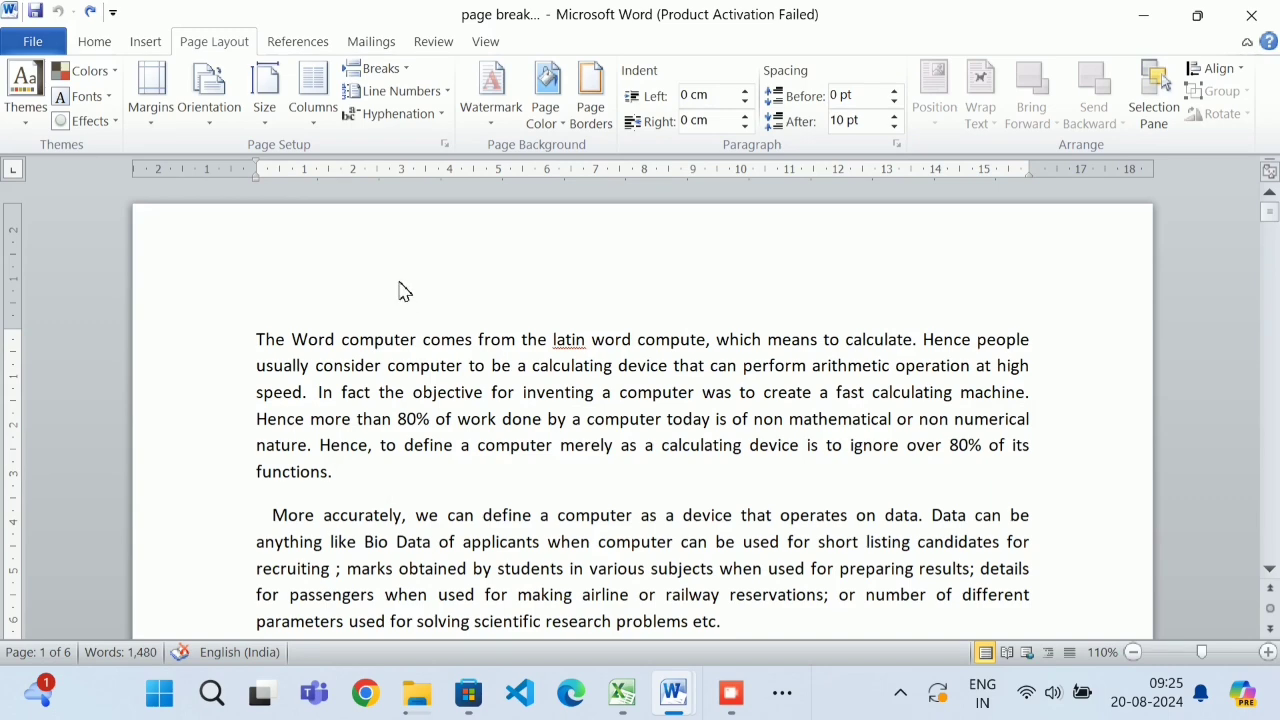
left_click(58, 12)
Apply a one-column layout from the end of the second paragraph, with the scope set to This point forward.
left_click(745, 499)
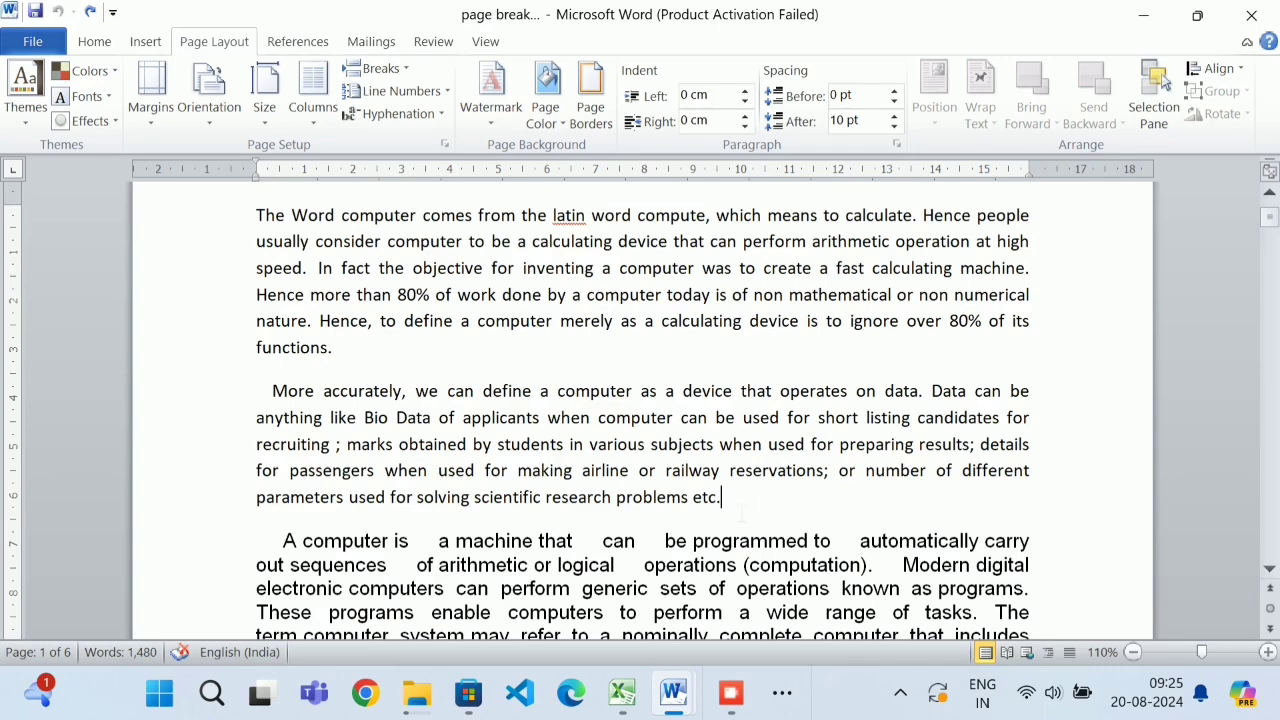
left_click(313, 100)
left_click(333, 380)
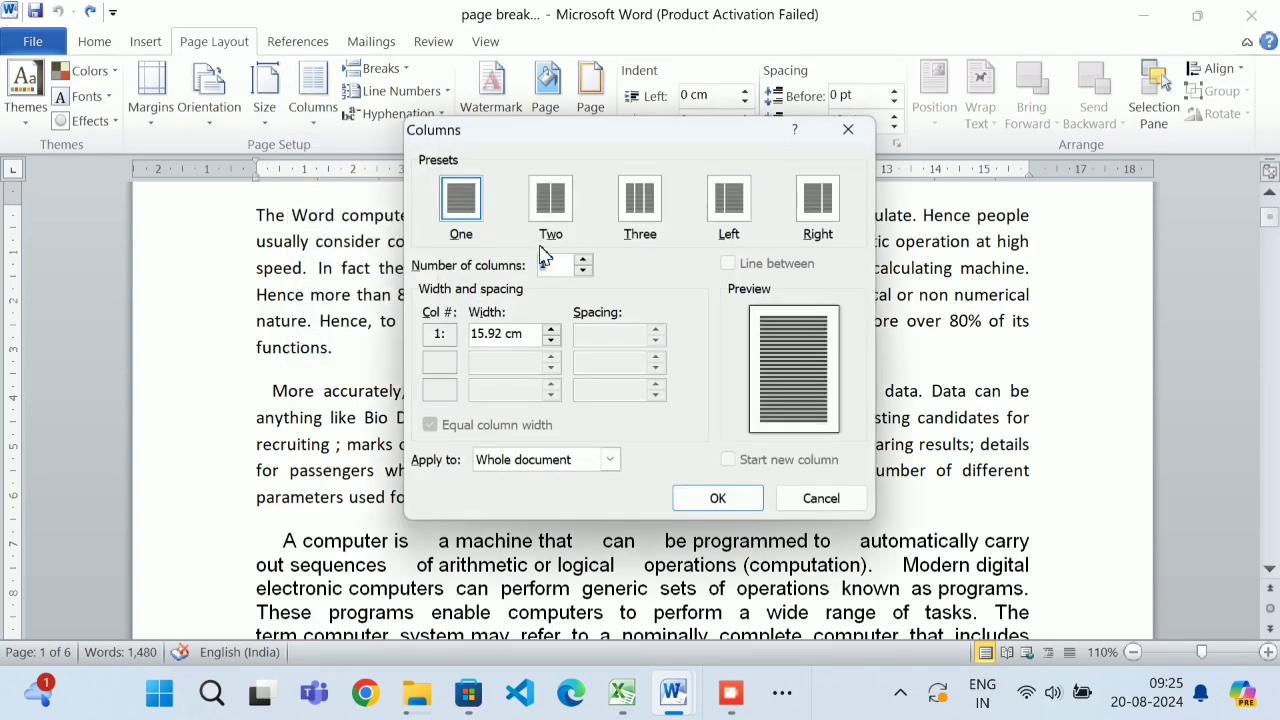
left_click(512, 458)
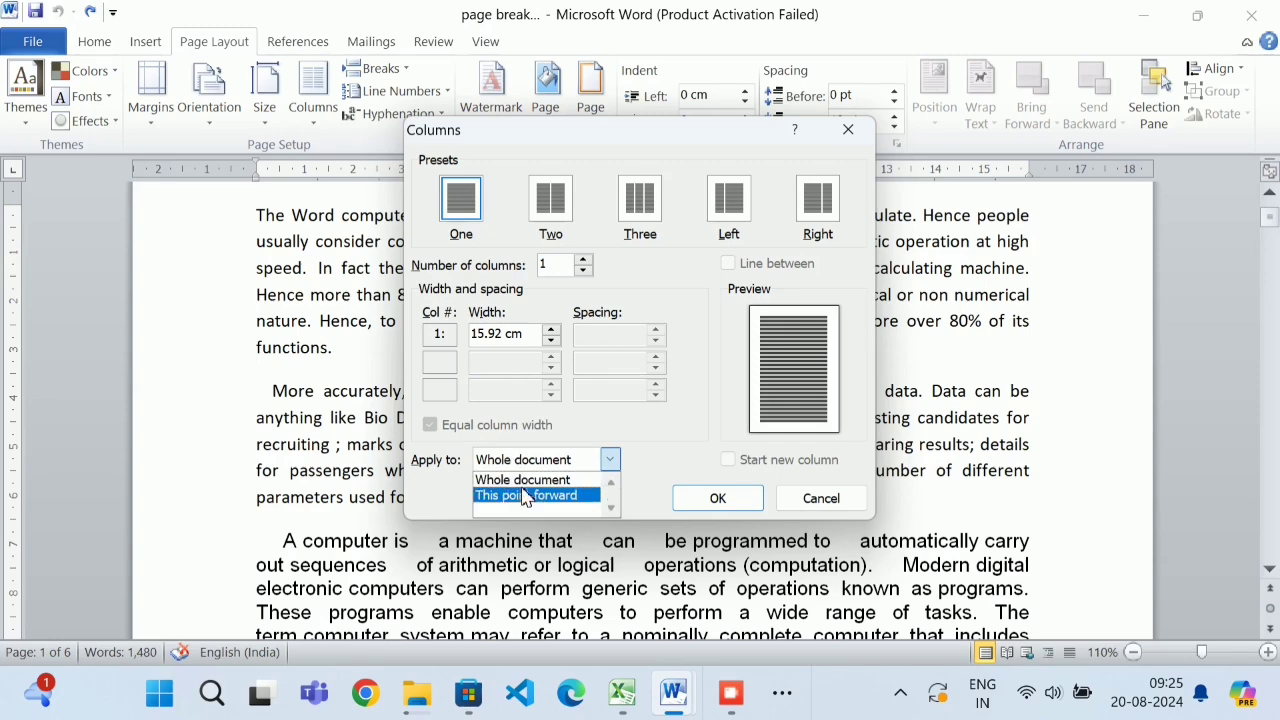
left_click(525, 497)
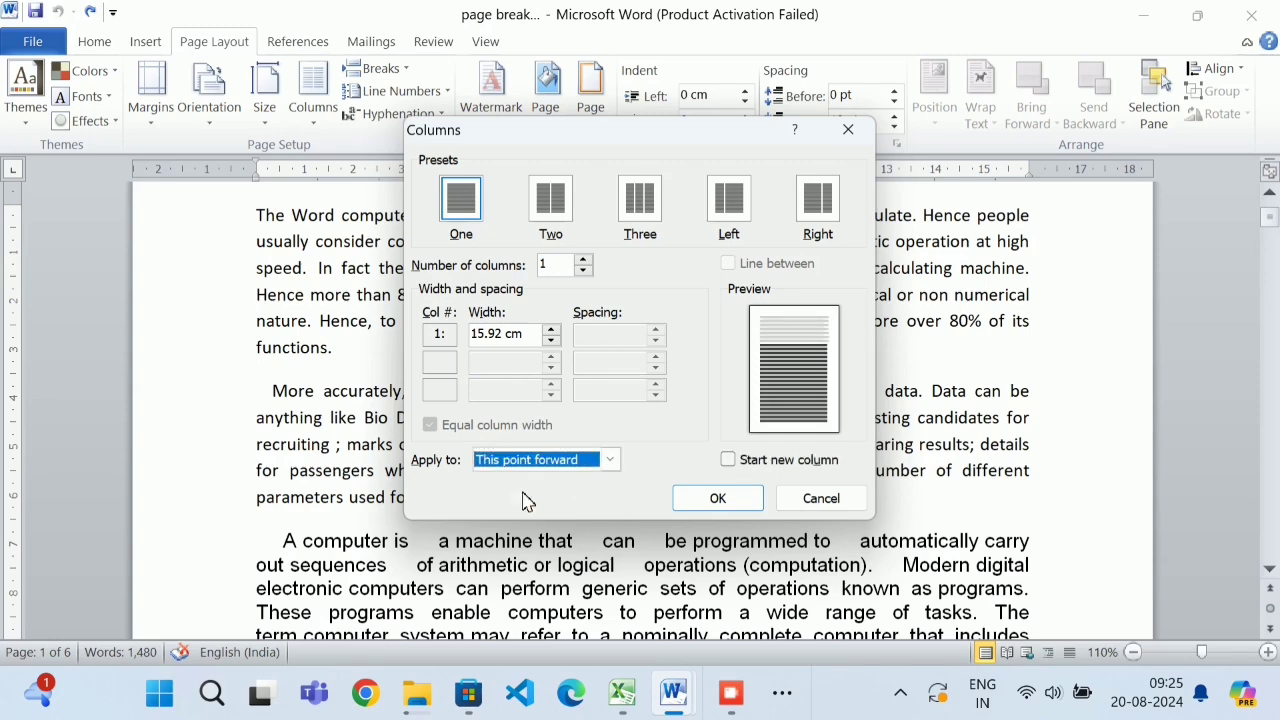
left_click(712, 500)
left_click(315, 120)
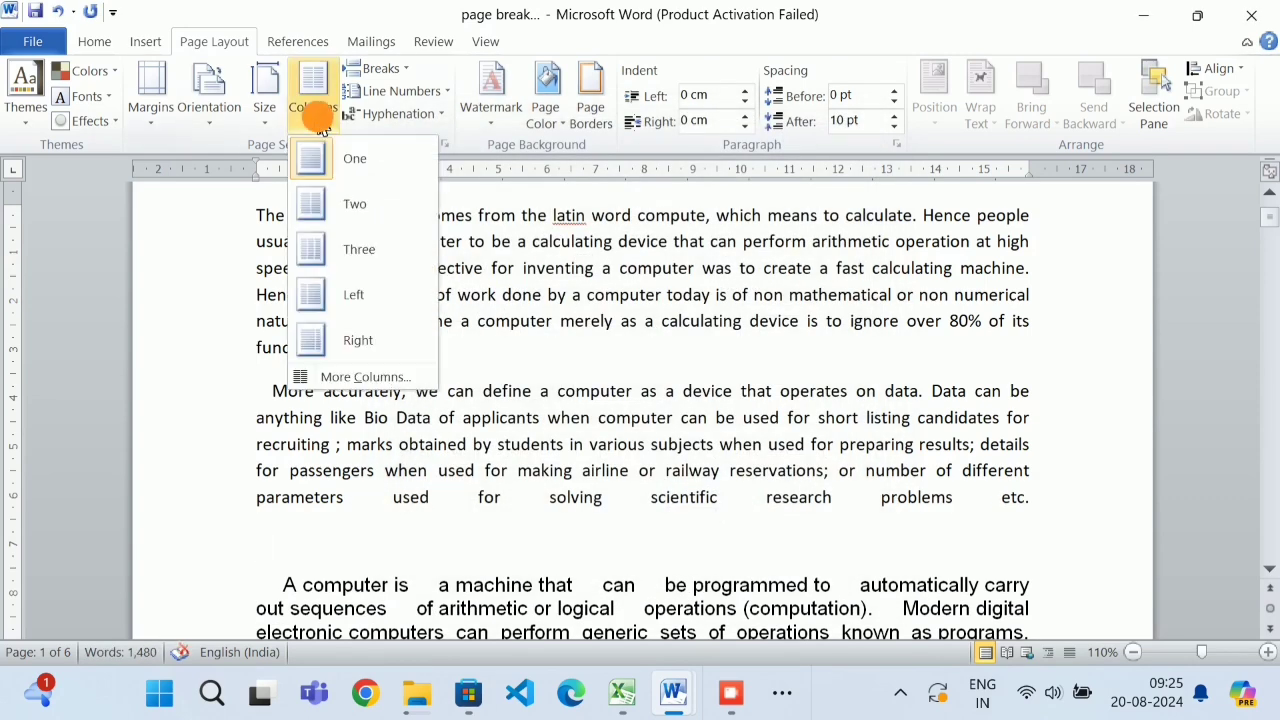
left_click(366, 377)
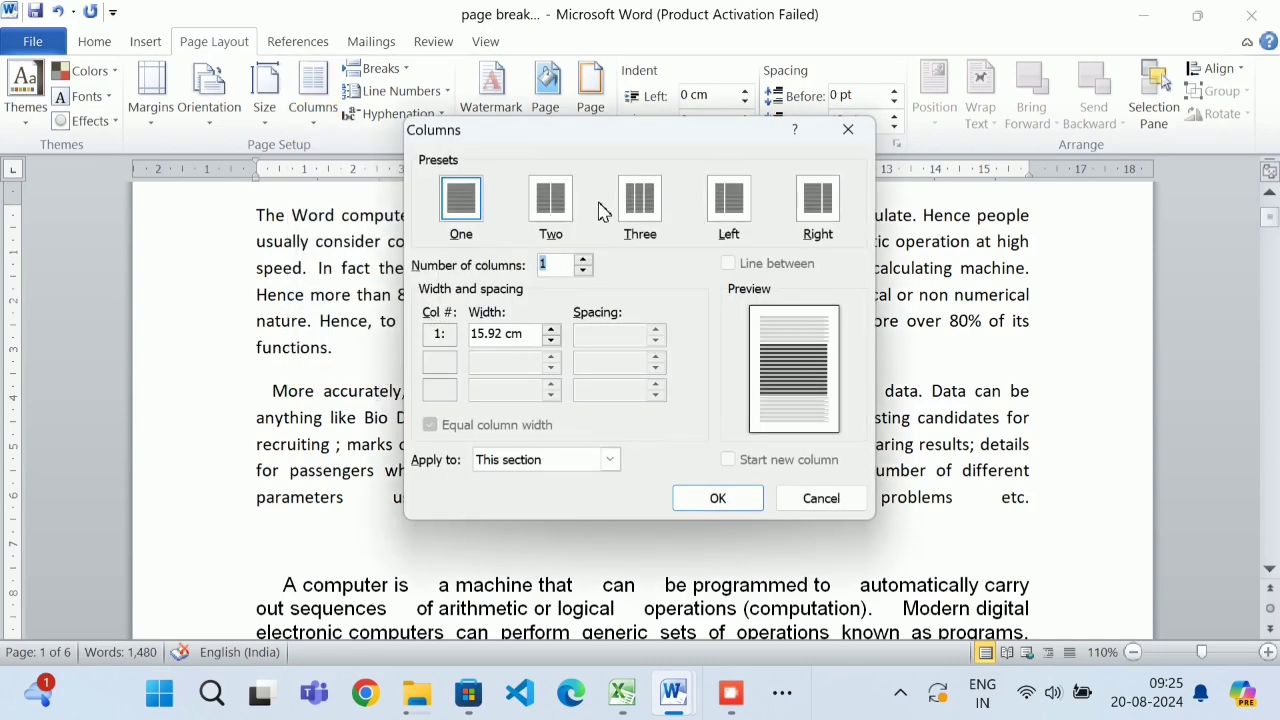
left_click(848, 130)
Apply the Three column layout to the section after the second paragraph and check the resulting text flow.
left_click(313, 100)
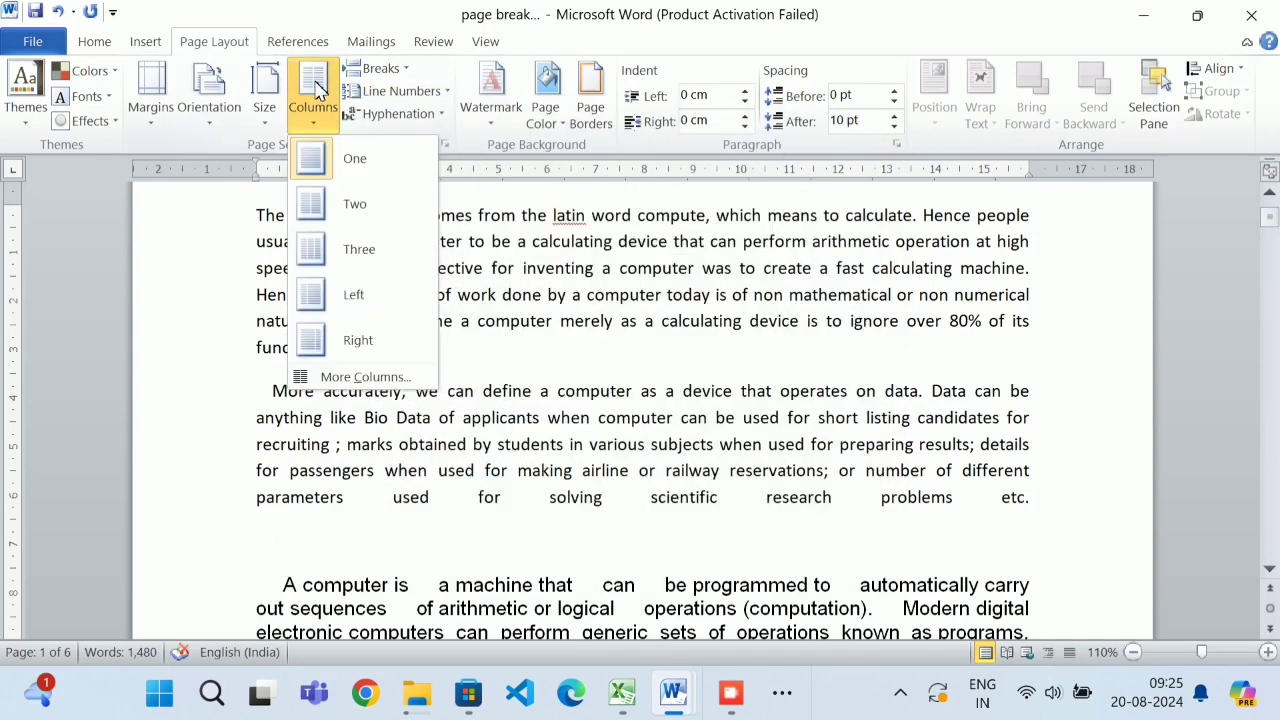
left_click(394, 251)
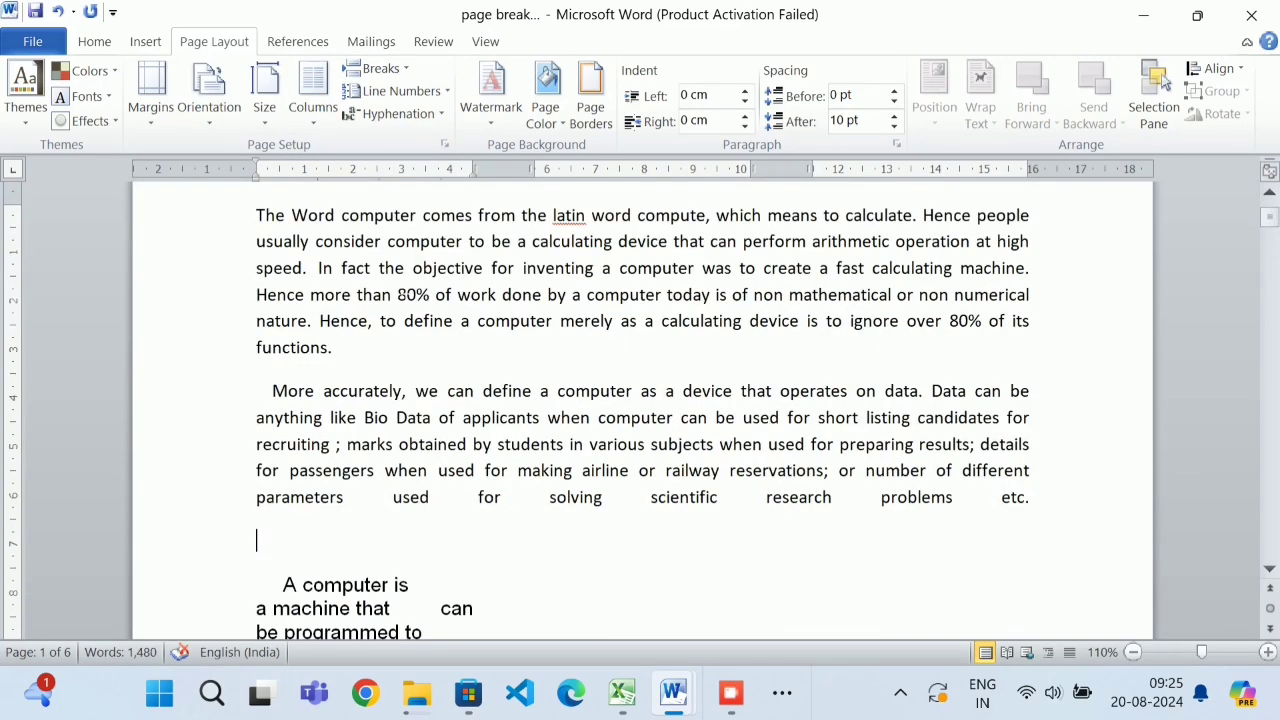
scroll(551, 403, "down", 15)
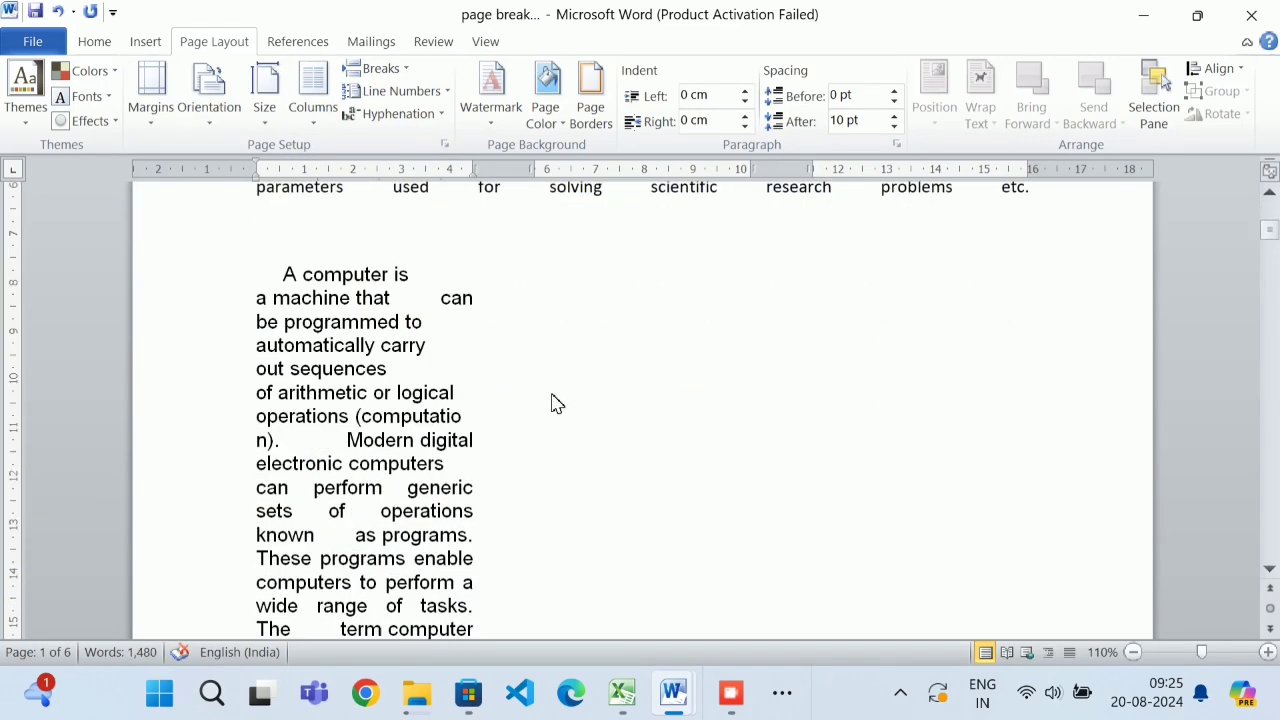
scroll(560, 406, "down", 12)
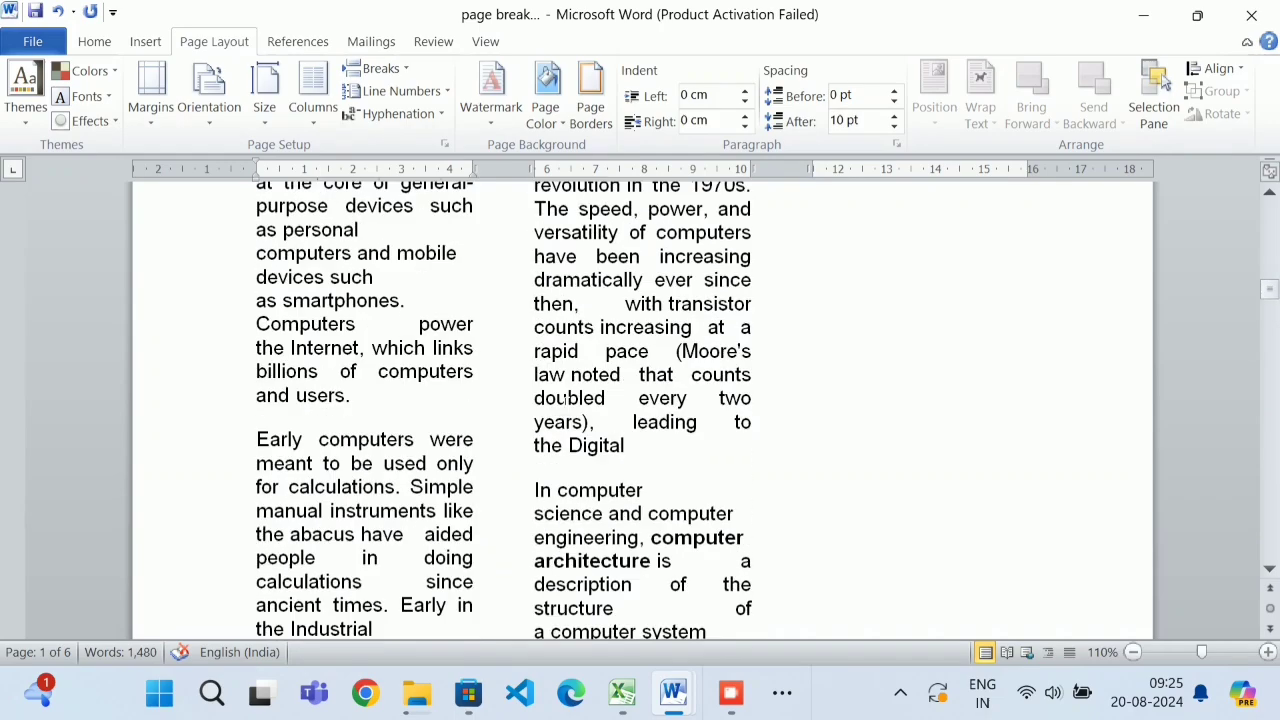
scroll(557, 404, "up", 14)
scroll(557, 404, "up", 15)
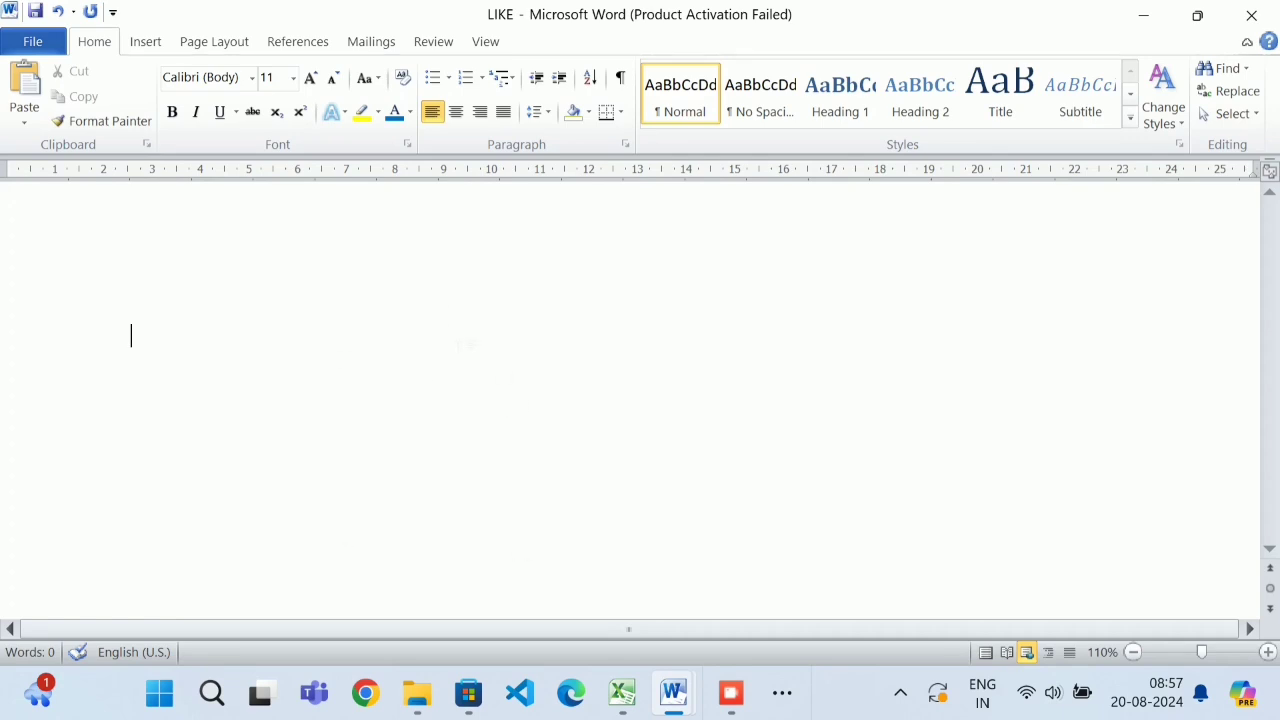
Insert the text "LIKE,SHARE AND SUBSCRIBE" in bold red 48 pt into the blank LIKE document.
type("LIKE,SHARE AND SUBSCRIBE")
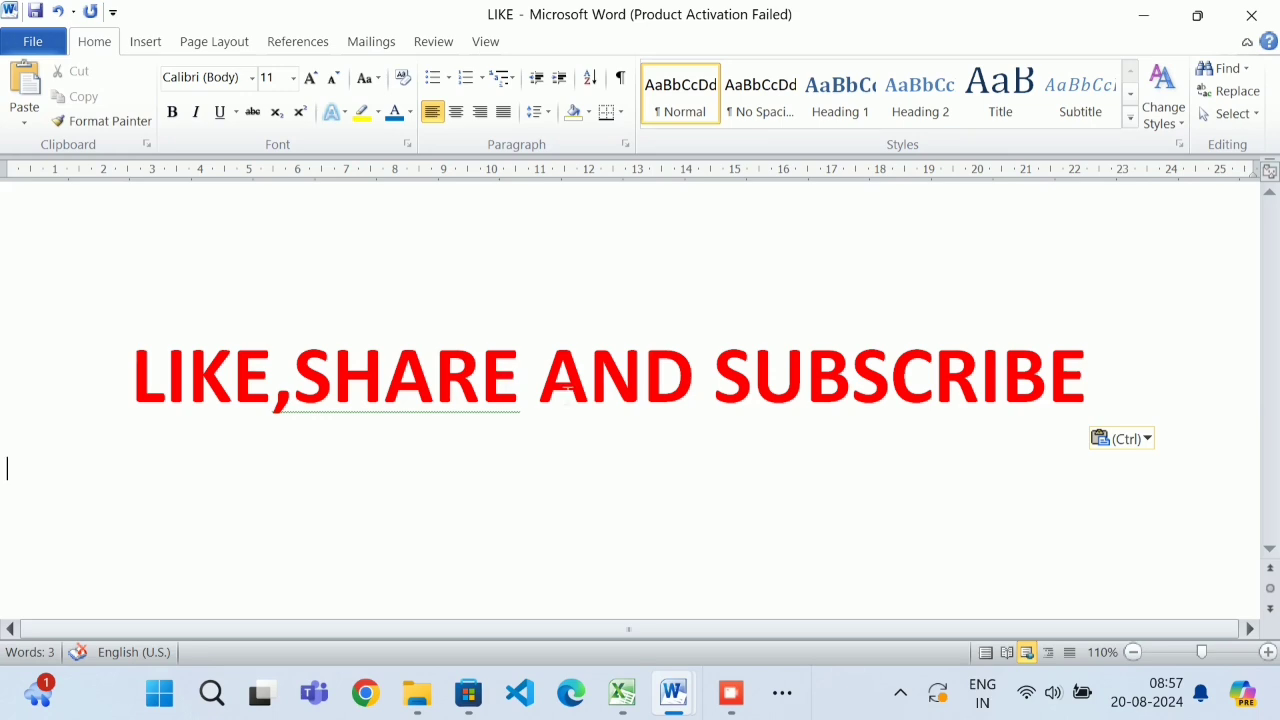
left_click_drag(540, 388, 294, 392)
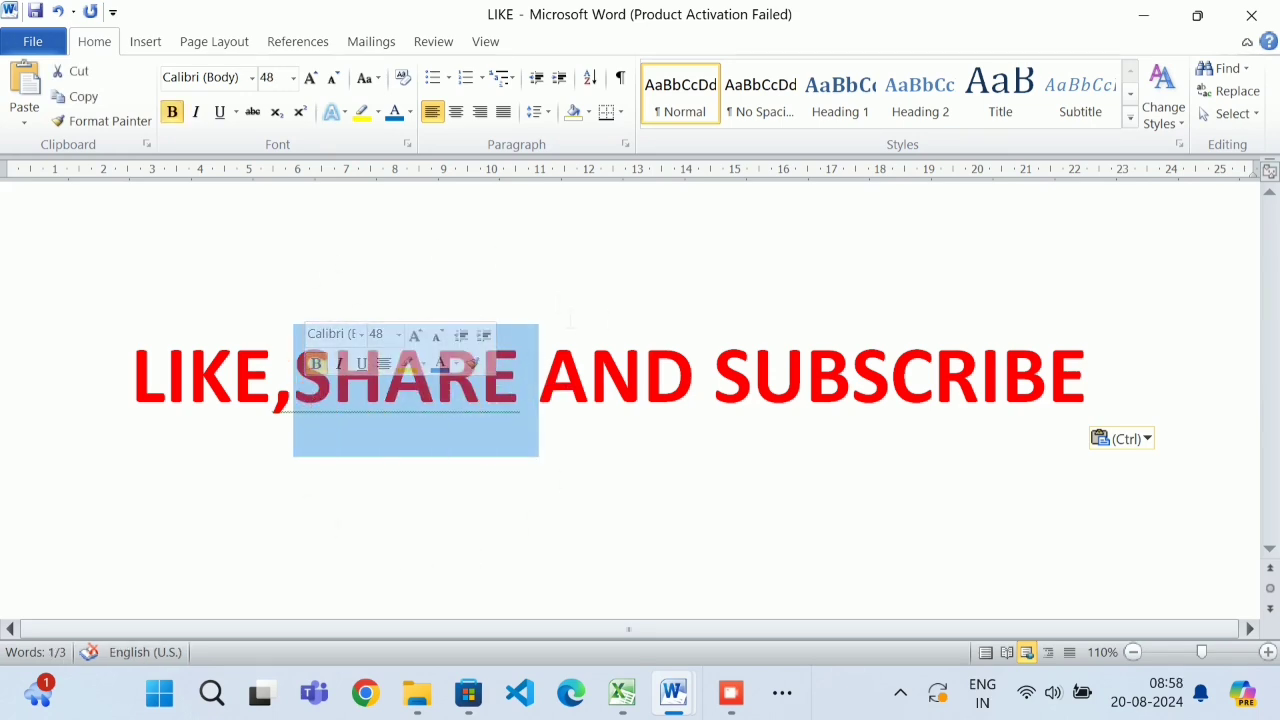
left_click(585, 433)
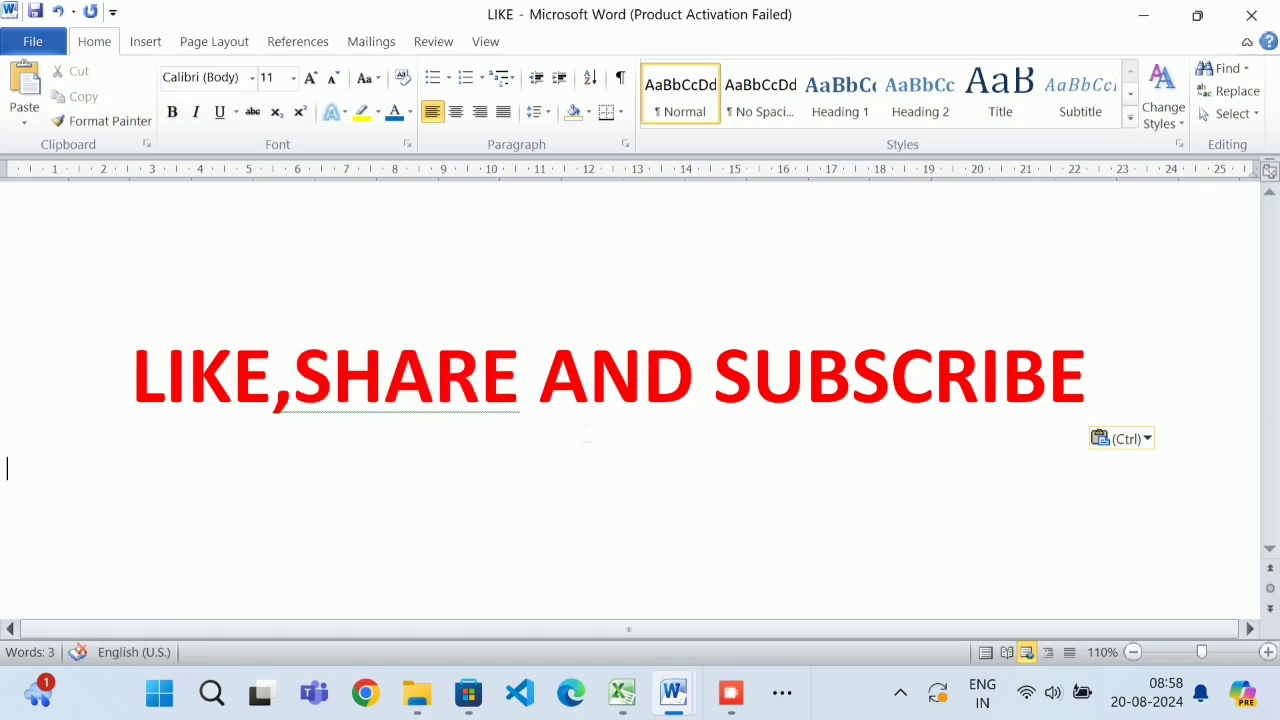